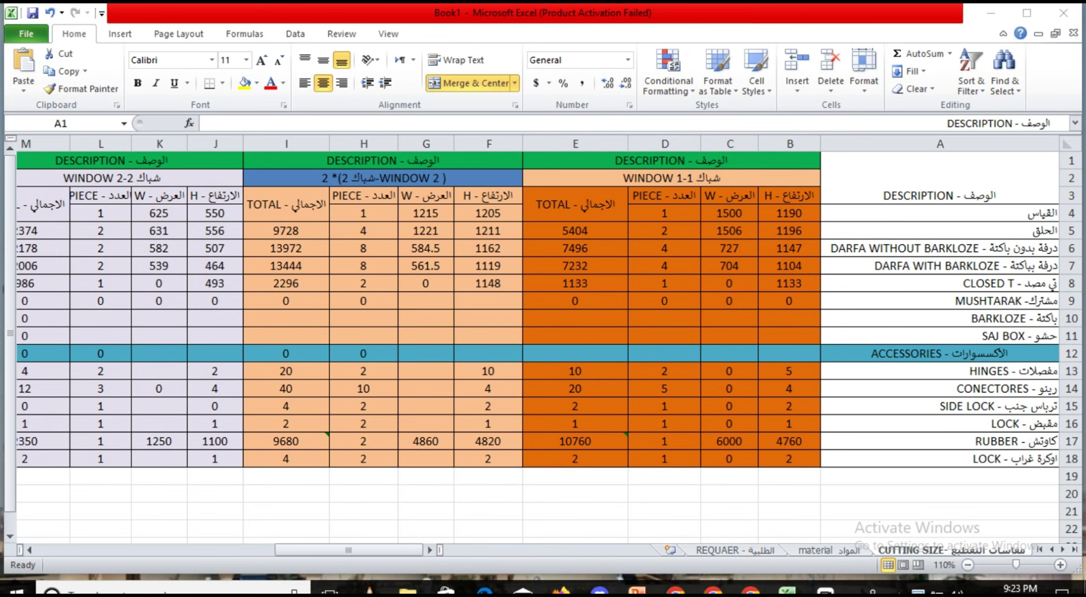
- Review the row 7 and 8 TOTAL formulas and the description labels A1 to A18
{"action": "key", "text": "alt+Tab"}
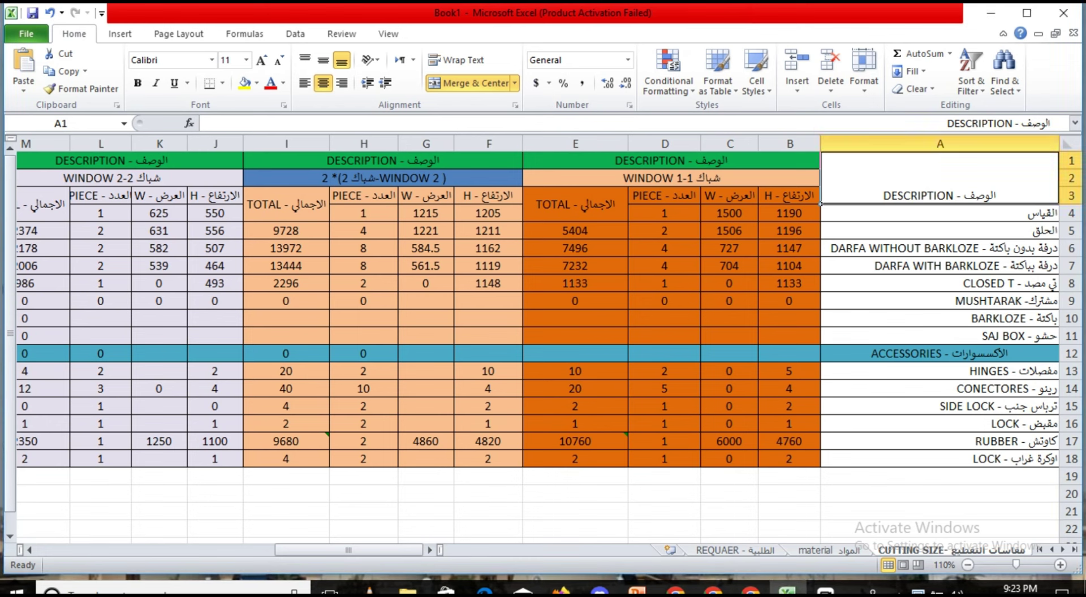
{"action": "left_click", "coordinate": [576, 266]}
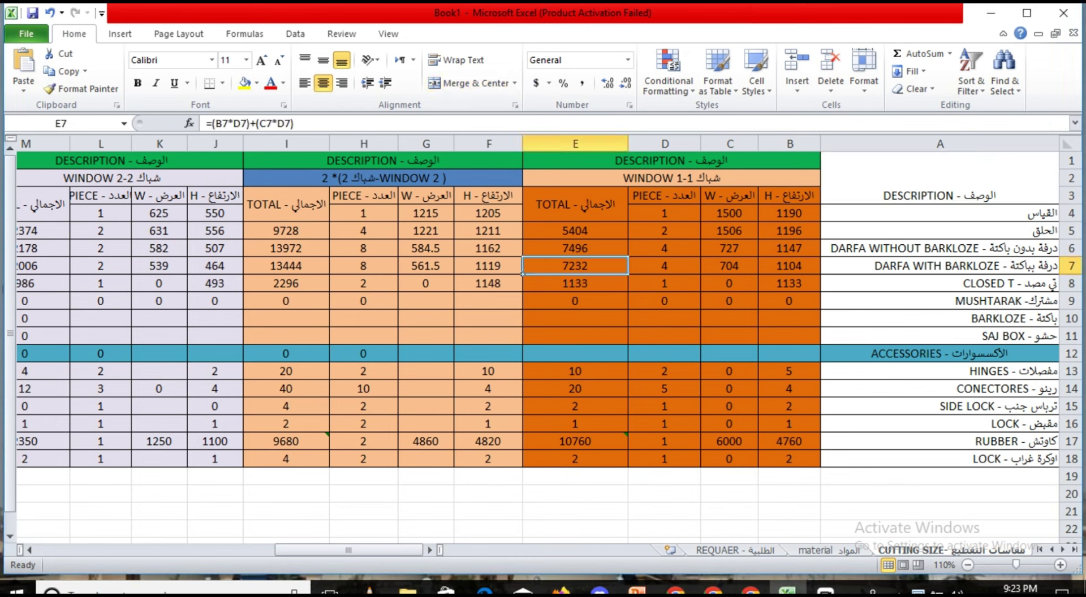
{"action": "left_click", "coordinate": [575, 284]}
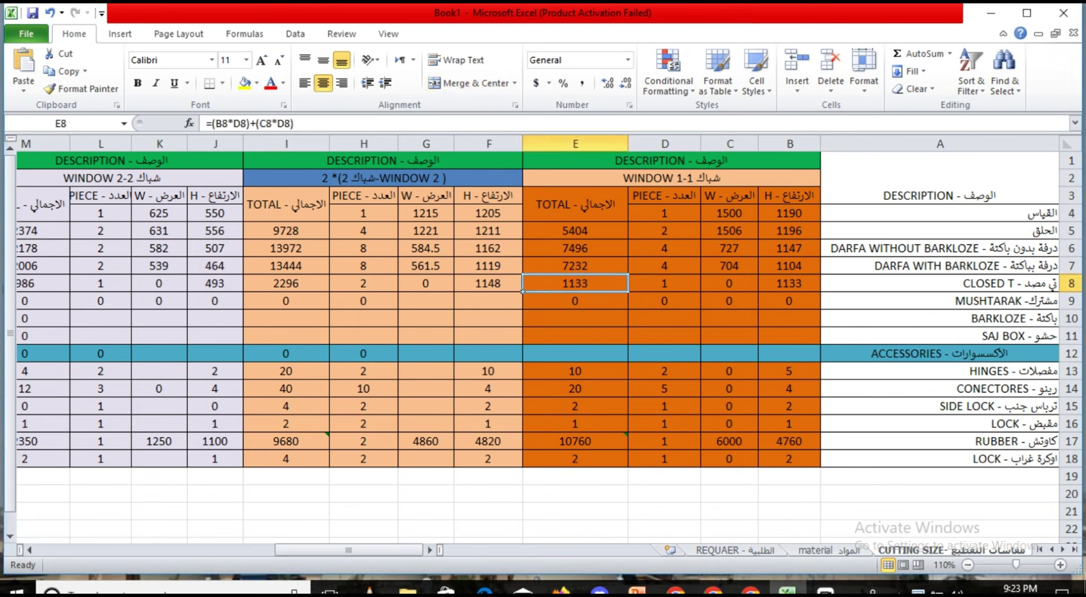
{"action": "left_click_drag", "start_coordinate": [939, 169], "coordinate": [939, 458]}
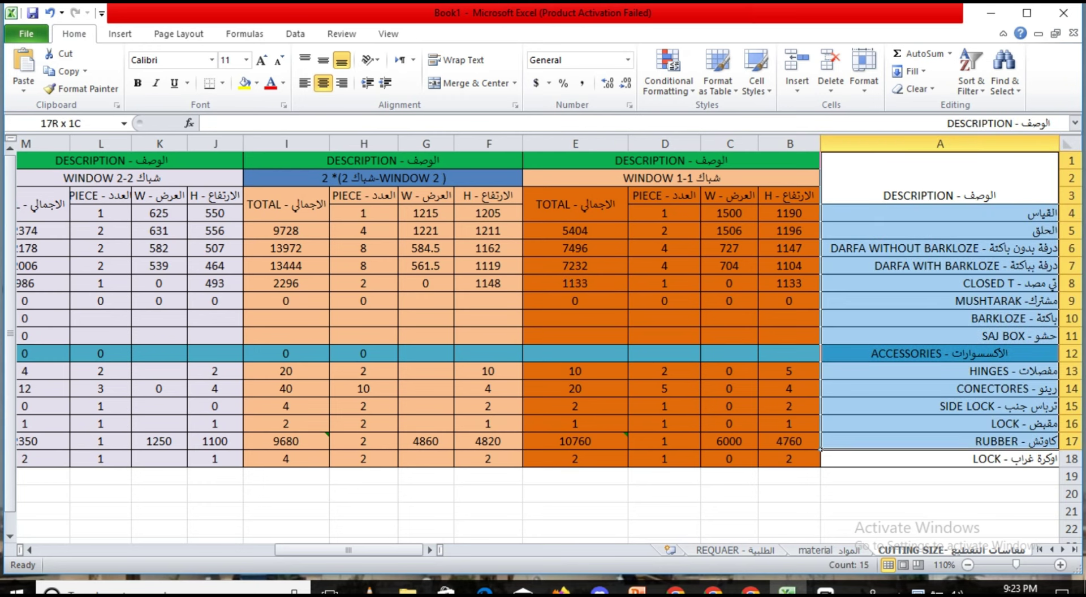
{"action": "left_click_drag", "start_coordinate": [939, 459], "coordinate": [939, 459]}
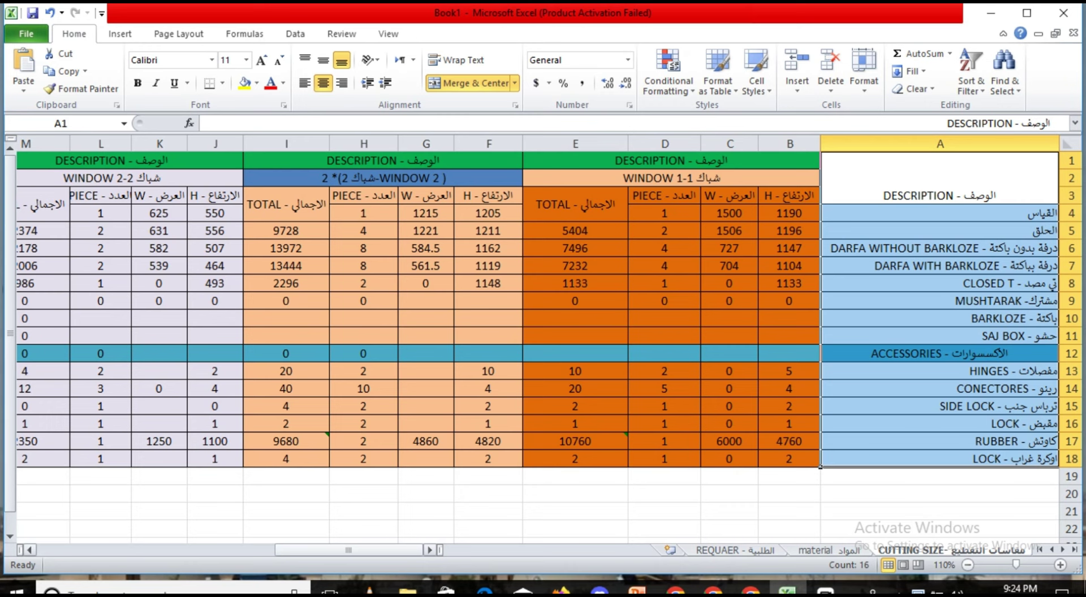
{"action": "left_click", "coordinate": [349, 550]}
{"action": "left_click_drag", "start_coordinate": [348, 550], "coordinate": [304, 550]}
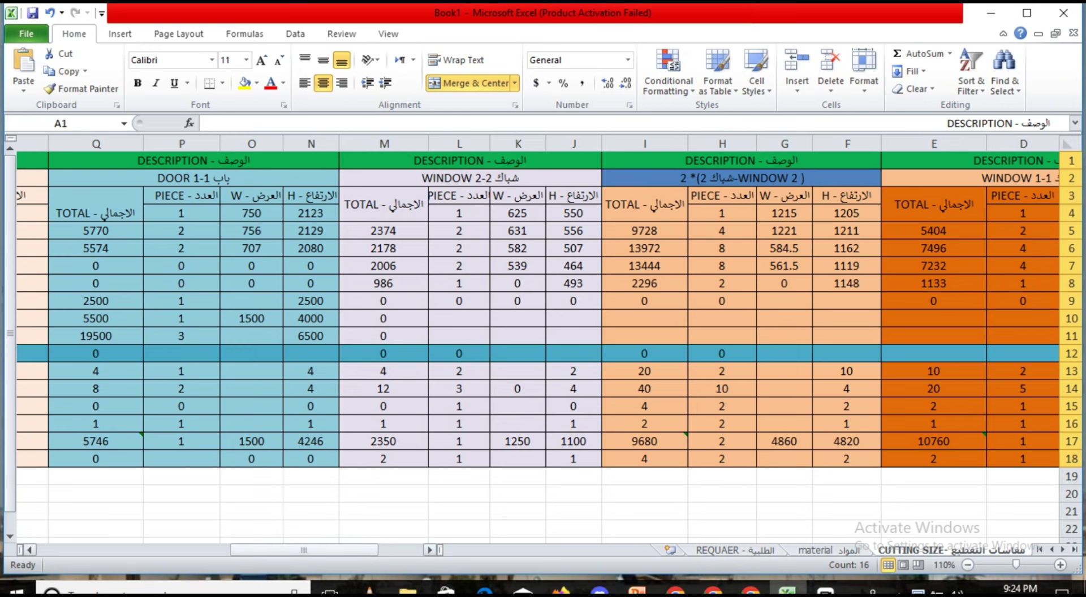
{"action": "left_click_drag", "start_coordinate": [304, 549], "coordinate": [349, 550]}
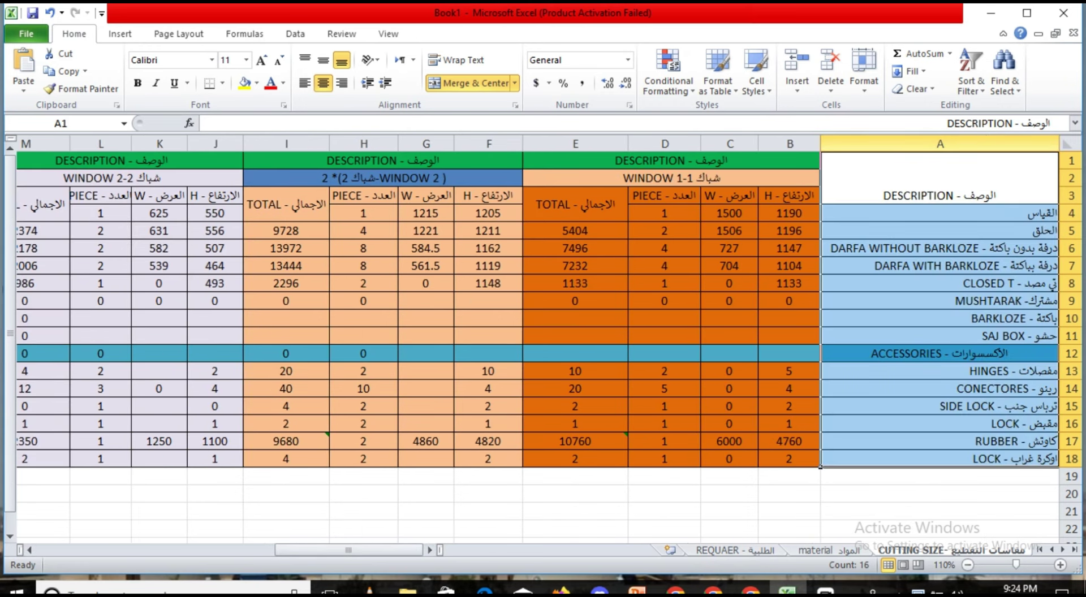
{"action": "left_click_drag", "start_coordinate": [939, 164], "coordinate": [939, 459]}
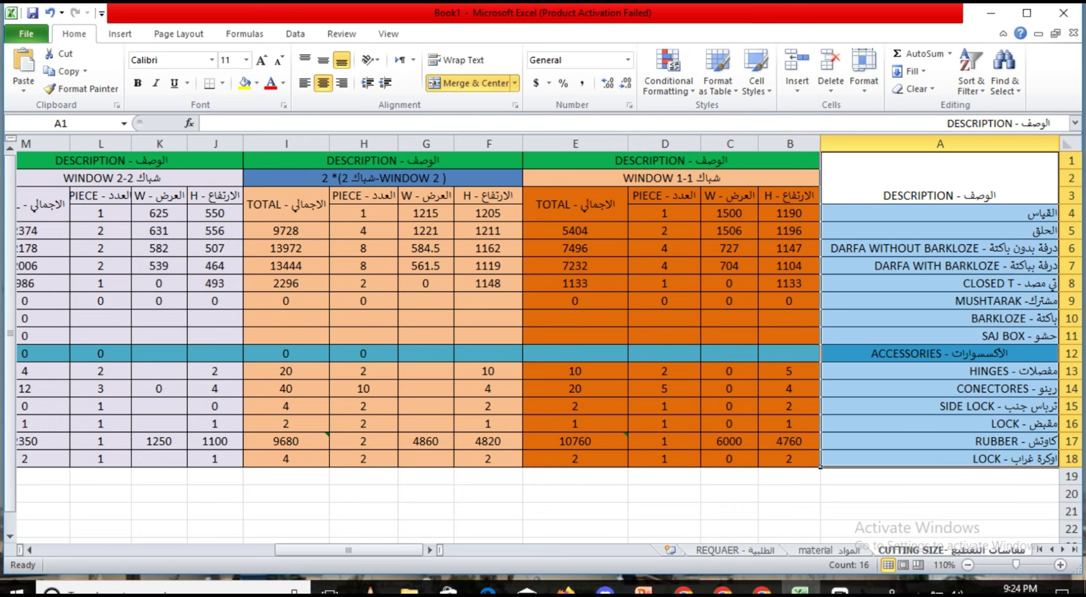
- Freeze panes at B3 so rows 1-2 and the description column stay fixed
{"action": "left_click", "coordinate": [789, 196]}
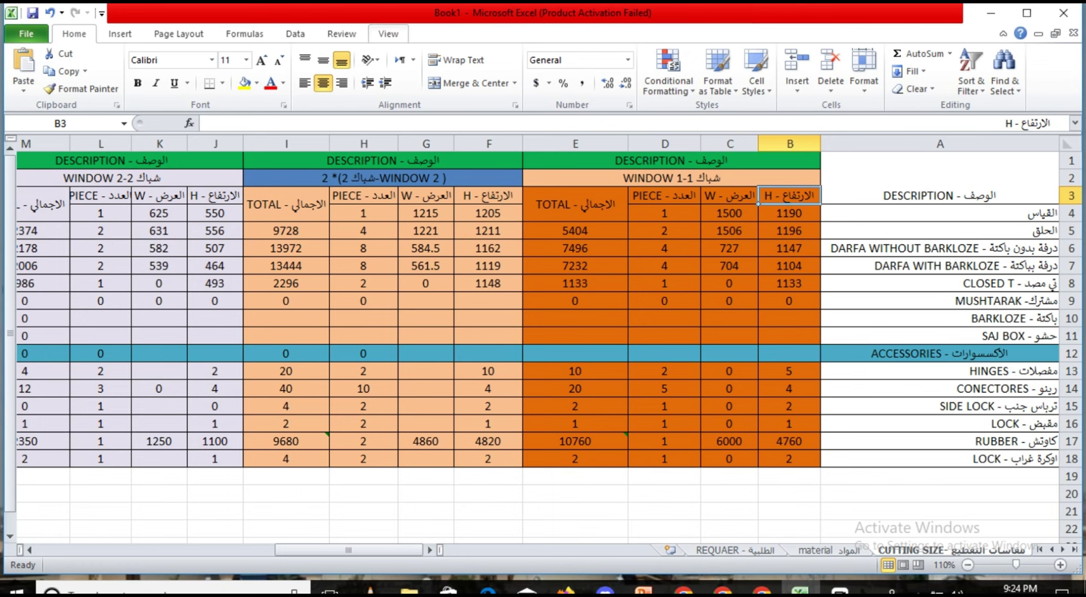
{"action": "left_click", "coordinate": [388, 34]}
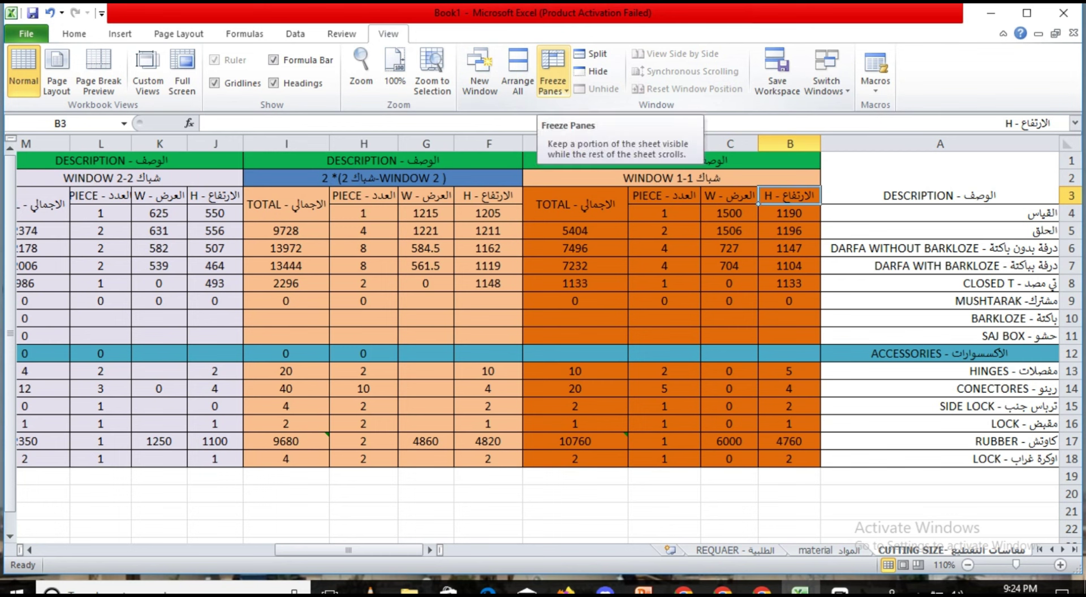
{"action": "left_click", "coordinate": [552, 79]}
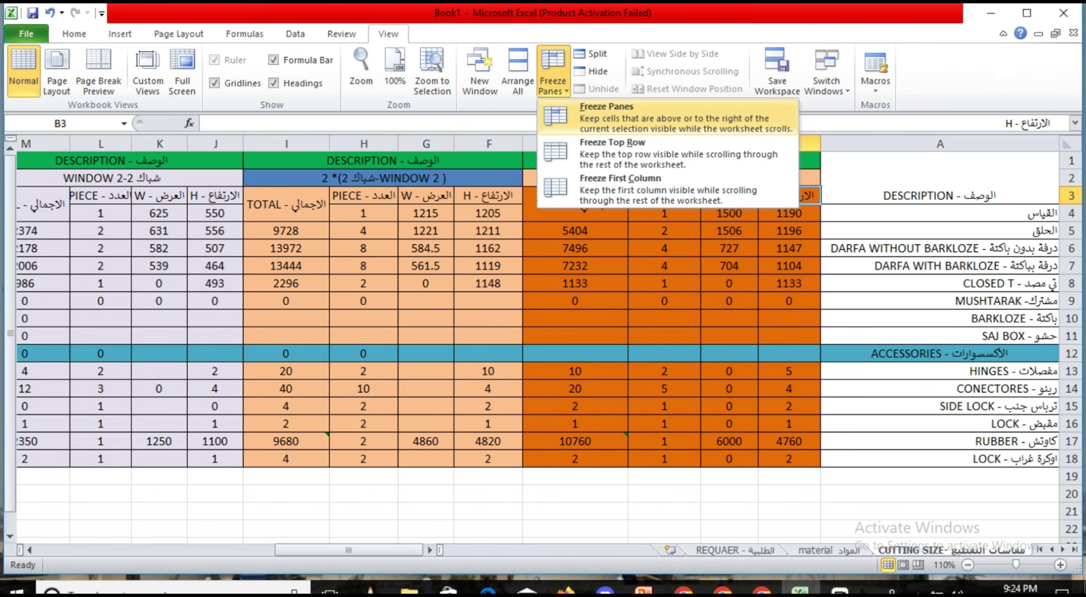
{"action": "left_click", "coordinate": [605, 116]}
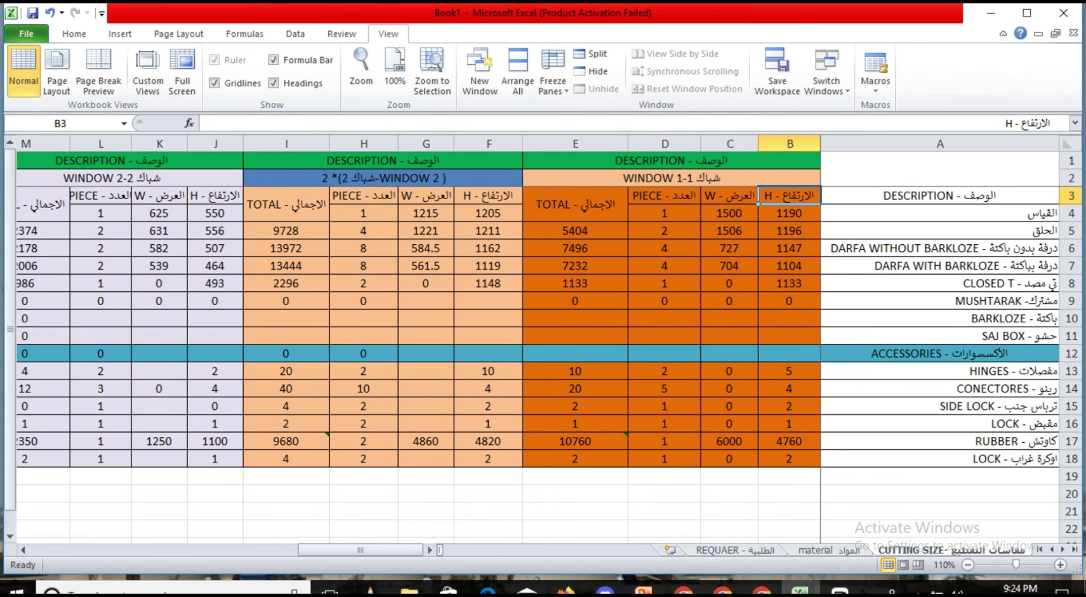
- Scroll sideways to check the frozen description column, then select the DOOR 1-1 block N1:Q18
{"action": "left_click_drag", "start_coordinate": [360, 550], "coordinate": [156, 550]}
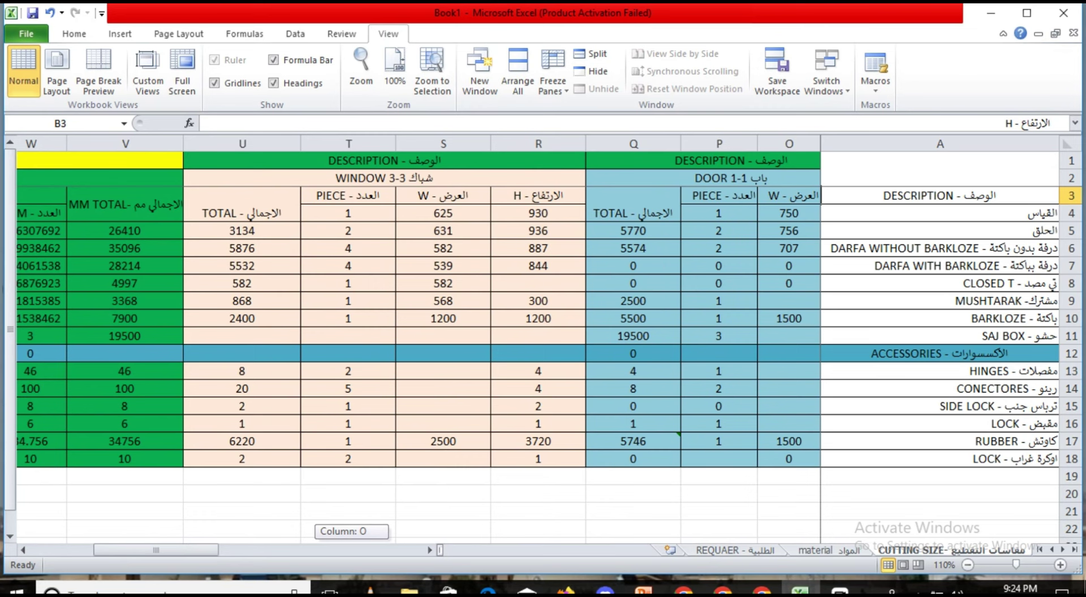
{"action": "mouse_move", "coordinate": [156, 550]}
{"action": "left_mouse_down"}
{"action": "mouse_move", "coordinate": [92, 550]}
{"action": "mouse_move", "coordinate": [361, 550]}
{"action": "left_mouse_up"}
{"action": "left_click_drag", "start_coordinate": [940, 161], "coordinate": [940, 459]}
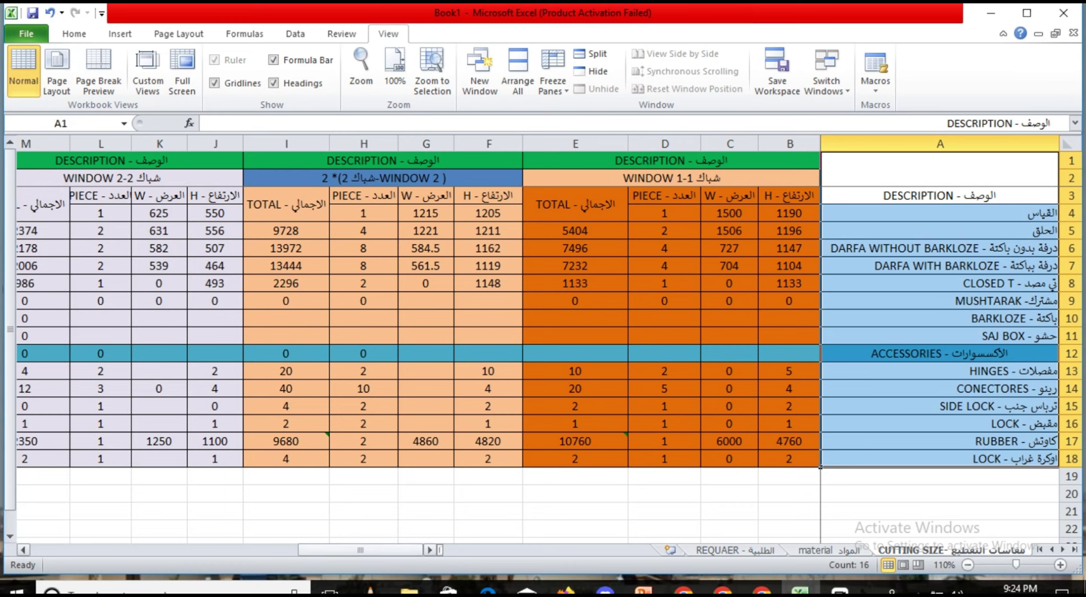
{"action": "left_click_drag", "start_coordinate": [360, 550], "coordinate": [282, 549]}
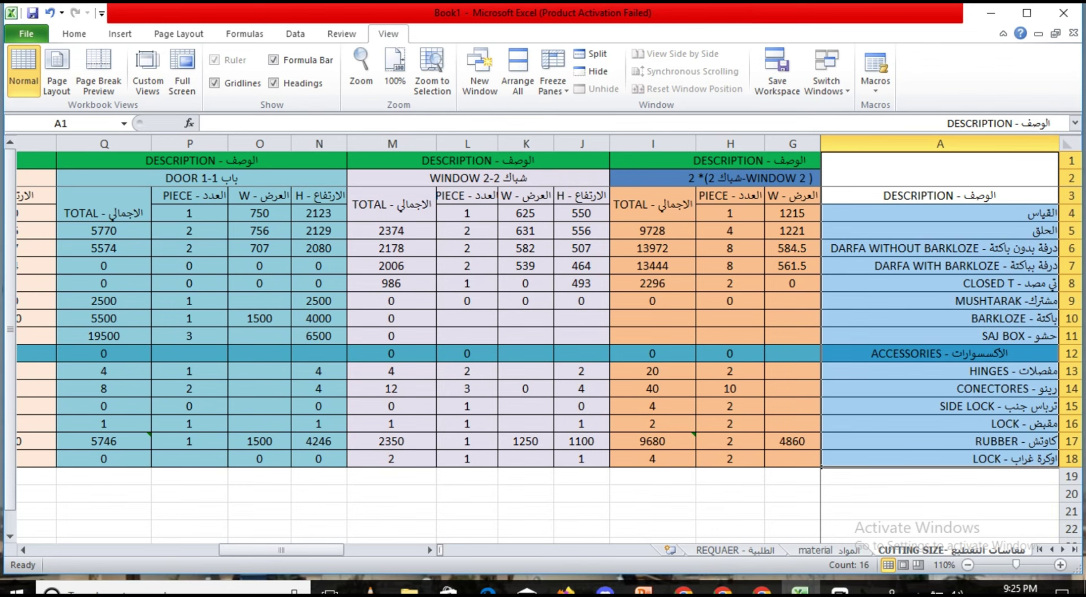
{"action": "mouse_move", "coordinate": [320, 160]}
{"action": "left_mouse_down"}
{"action": "mouse_move", "coordinate": [56, 432]}
{"action": "mouse_move", "coordinate": [57, 467]}
{"action": "left_mouse_up"}
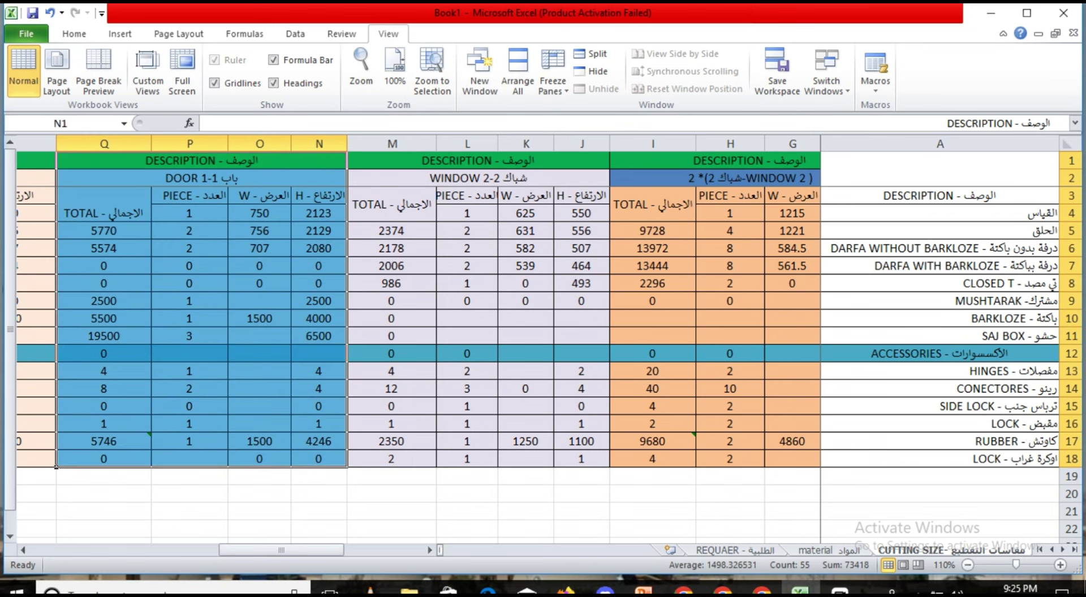
- Copy the DOOR 1-1 block N1:Q18 and paste it as values only at AA1
{"action": "right_click", "coordinate": [129, 181]}
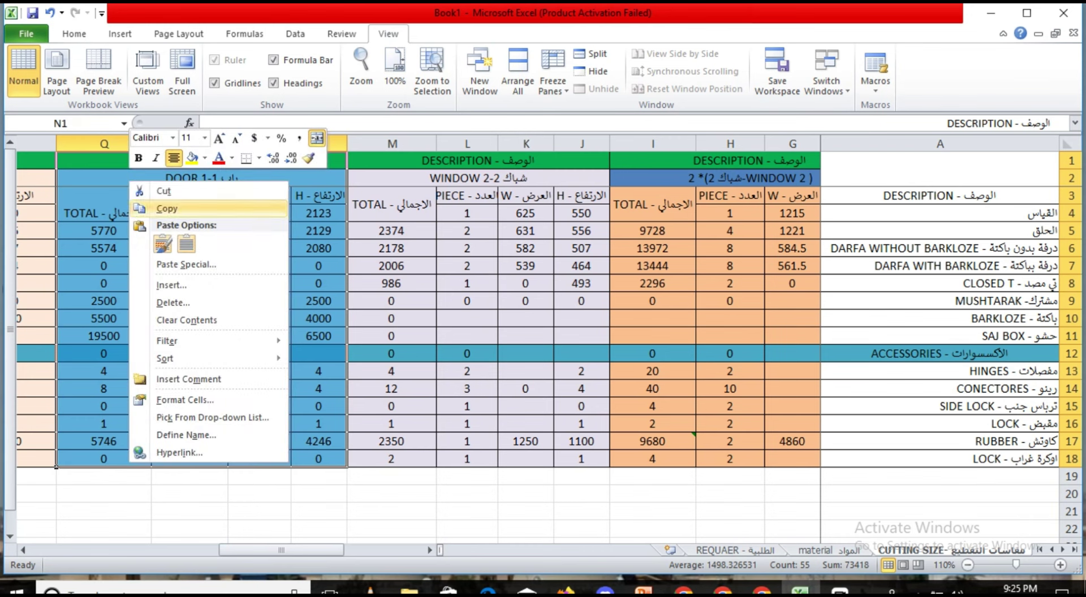
{"action": "left_click", "coordinate": [167, 208]}
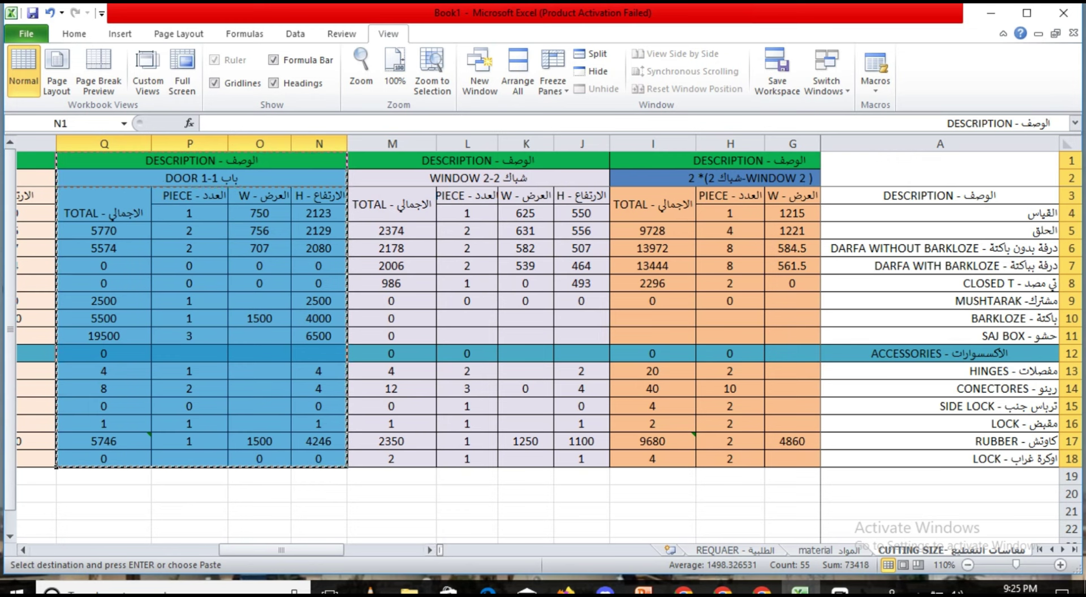
{"action": "scroll", "coordinate": [419, 340], "scroll_direction": "left", "scroll_amount": 2}
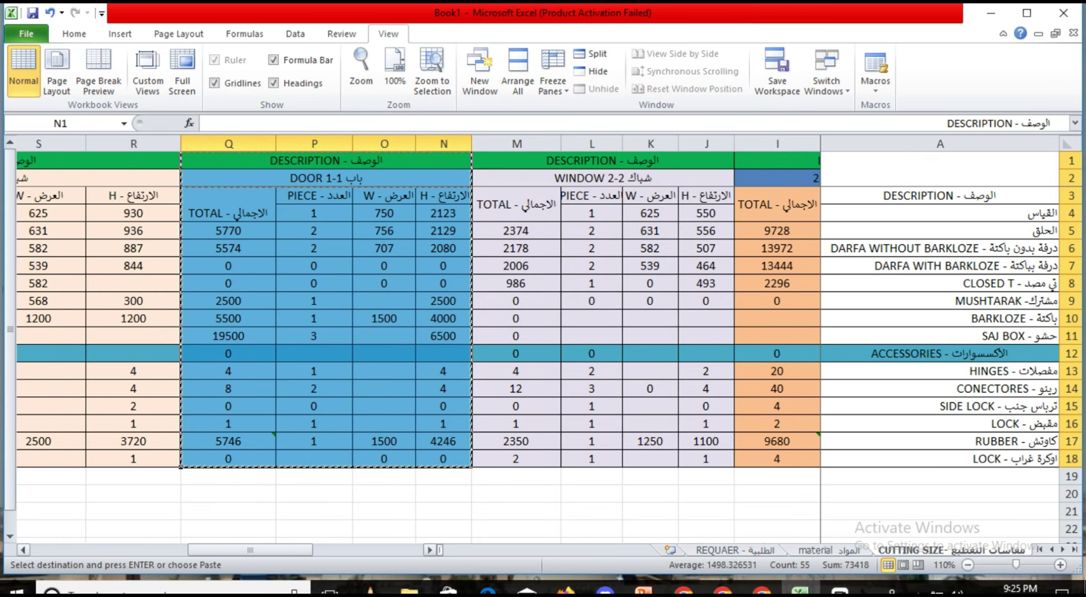
{"action": "scroll", "coordinate": [418, 340], "scroll_direction": "left", "scroll_amount": 2}
{"action": "scroll", "coordinate": [419, 339], "scroll_direction": "left", "scroll_amount": 2}
{"action": "scroll", "coordinate": [419, 339], "scroll_direction": "left", "scroll_amount": 2}
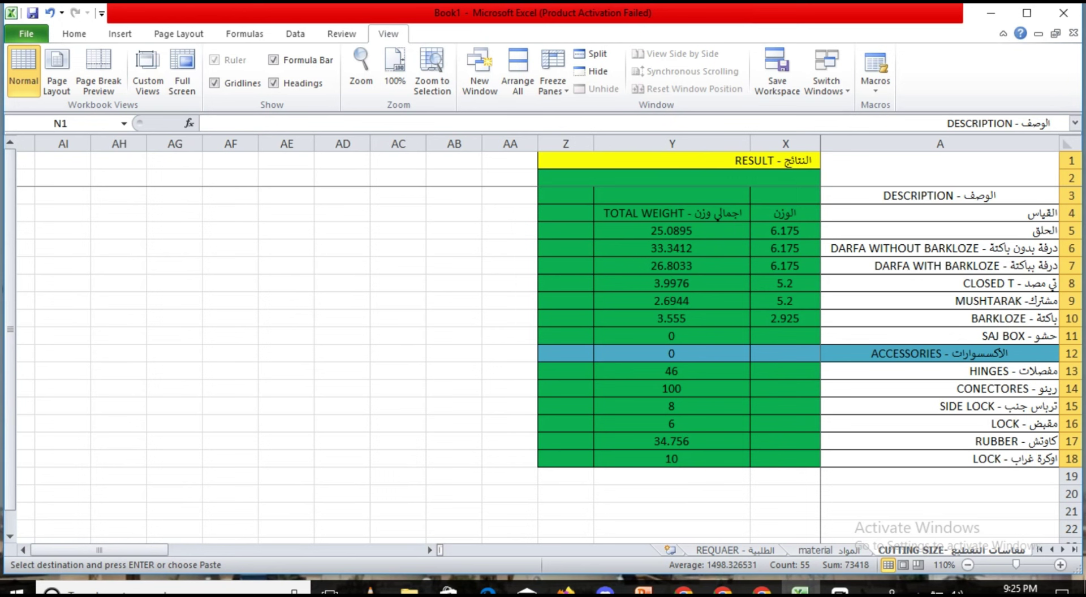
{"action": "left_click", "coordinate": [509, 161]}
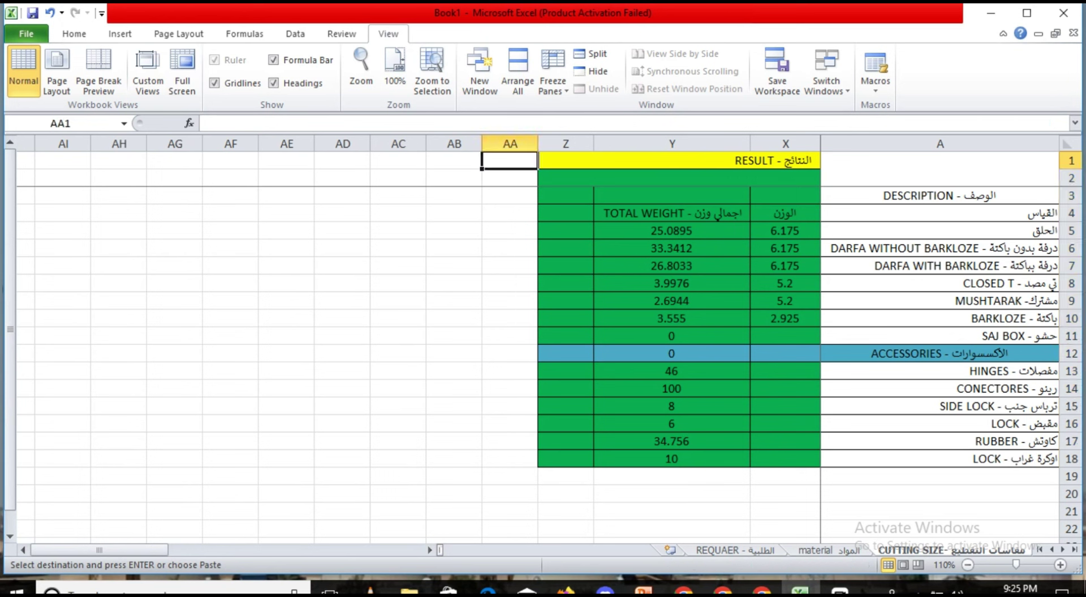
{"action": "left_click_drag", "start_coordinate": [510, 161], "coordinate": [454, 231]}
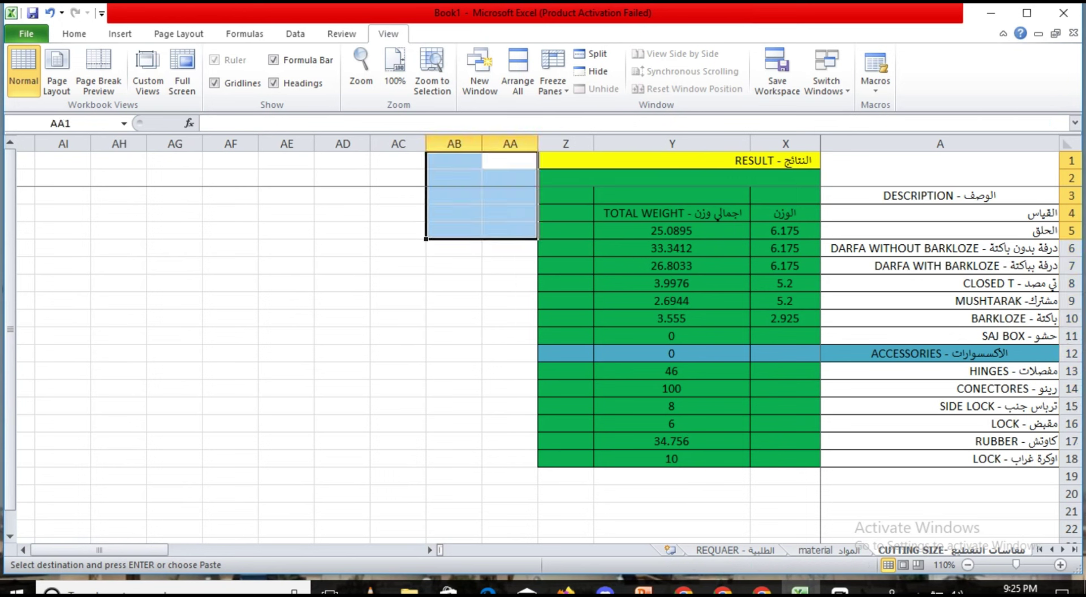
{"action": "right_click", "coordinate": [509, 162]}
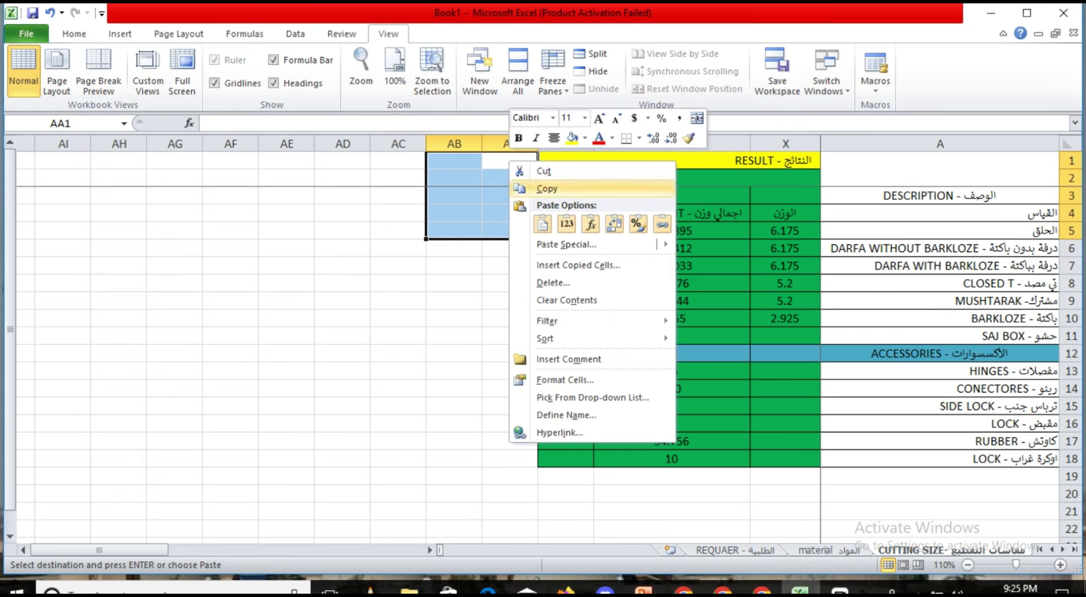
{"action": "left_click", "coordinate": [566, 224]}
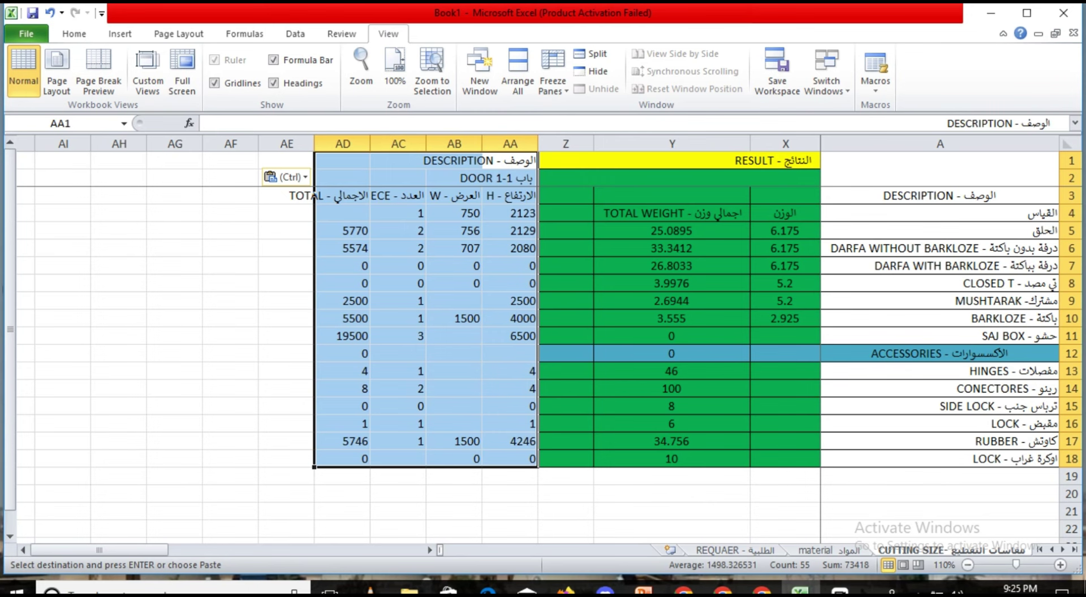
- Merge and centre the DESCRIPTION heading and the DOOR 1-1 title across the pasted block
{"action": "left_click", "coordinate": [342, 318]}
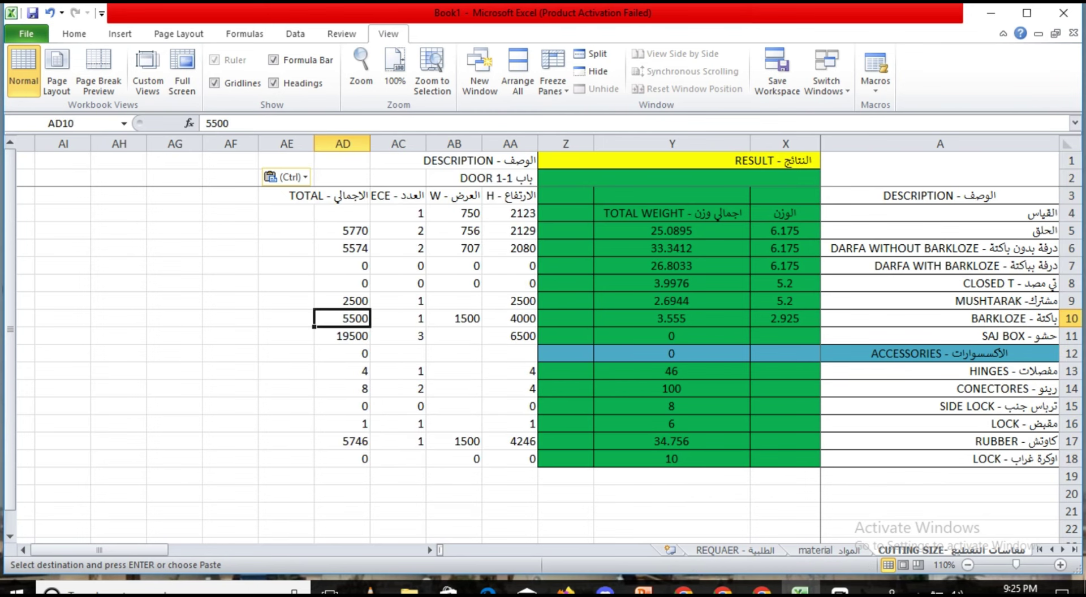
{"action": "left_click", "coordinate": [488, 161]}
{"action": "left_click_drag", "start_coordinate": [483, 161], "coordinate": [340, 161]}
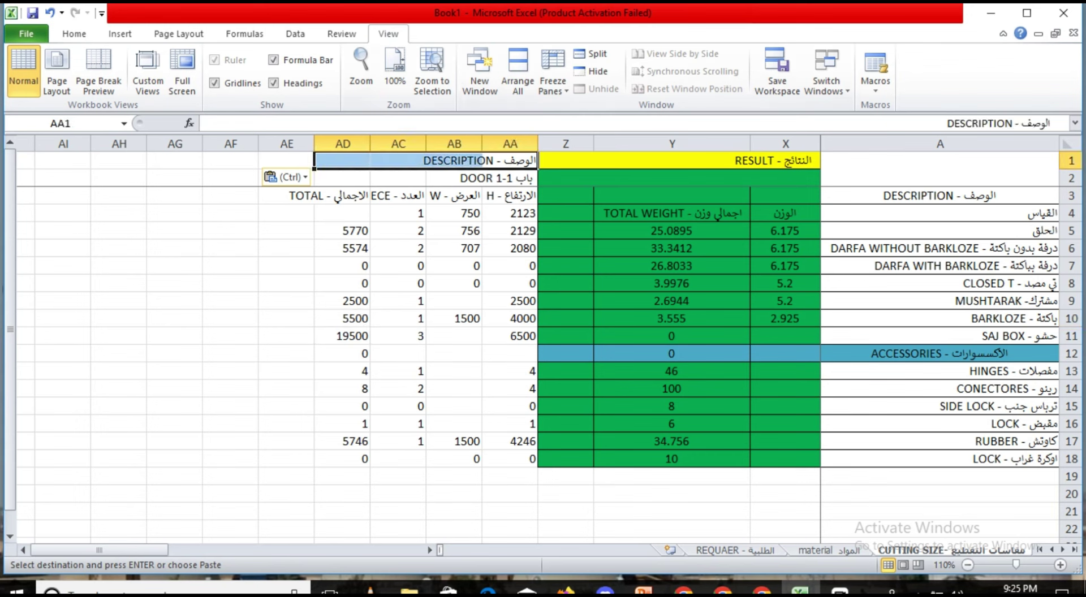
{"action": "left_click", "coordinate": [74, 33]}
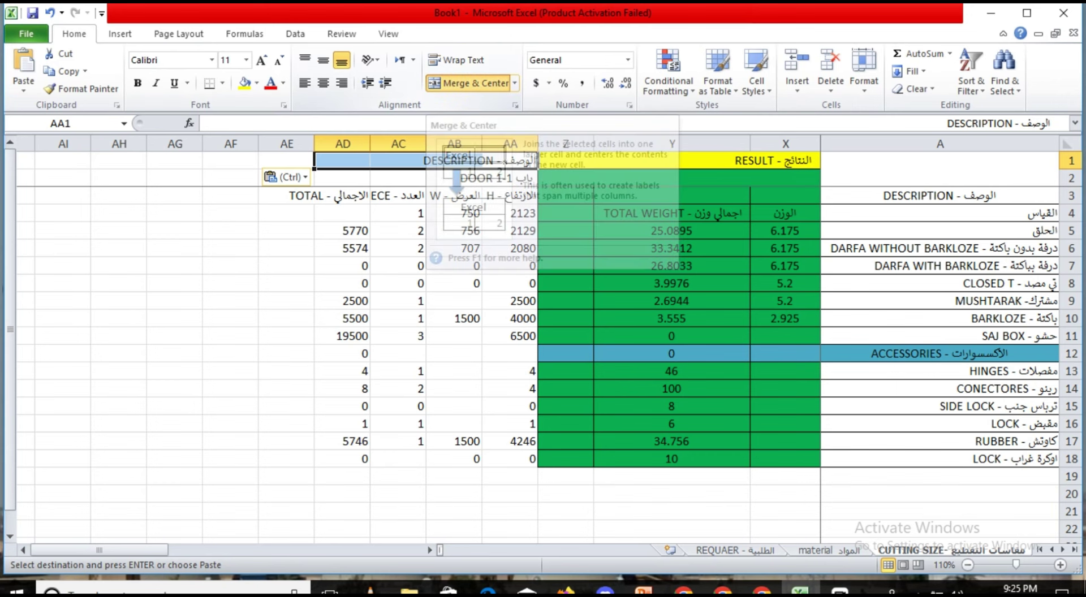
{"action": "left_click", "coordinate": [469, 83]}
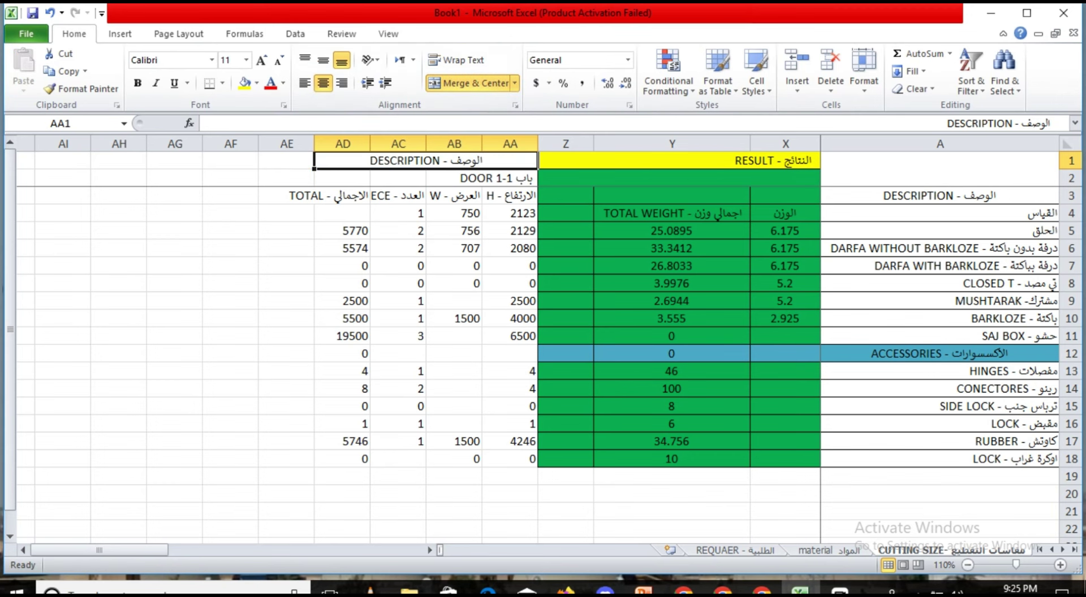
{"action": "left_click_drag", "start_coordinate": [509, 178], "coordinate": [286, 178]}
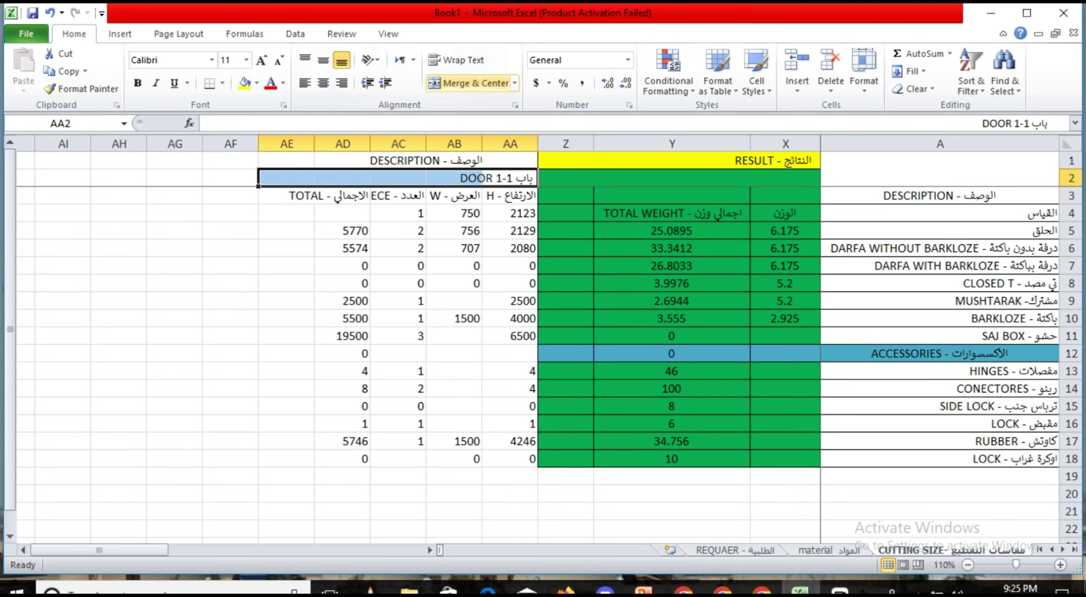
{"action": "left_click", "coordinate": [469, 83]}
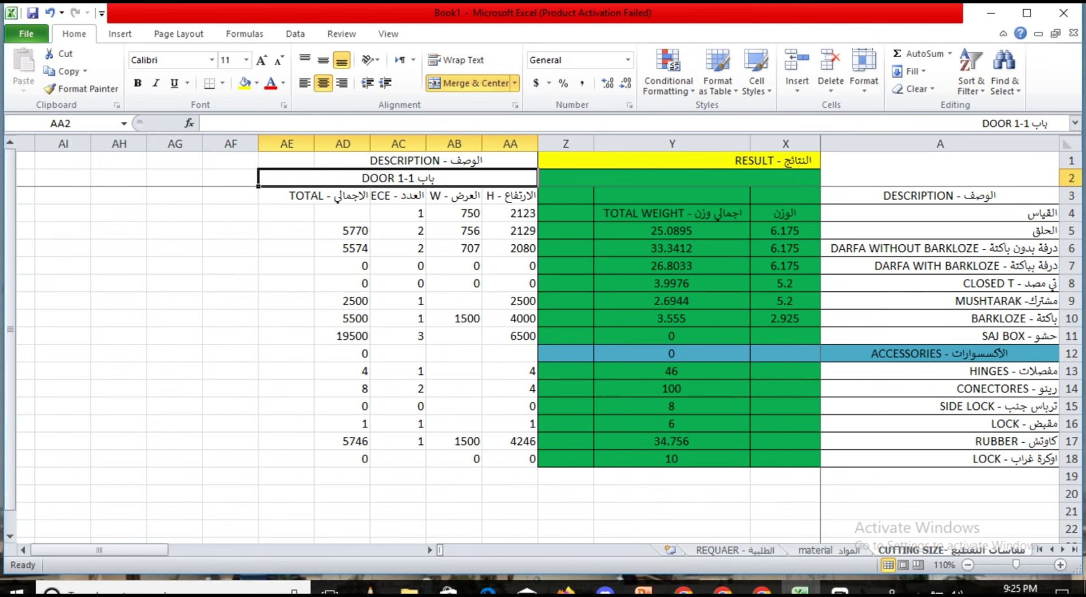
- Apply All Borders to the door block AA1:AE18
{"action": "left_click_drag", "start_coordinate": [287, 161], "coordinate": [509, 459]}
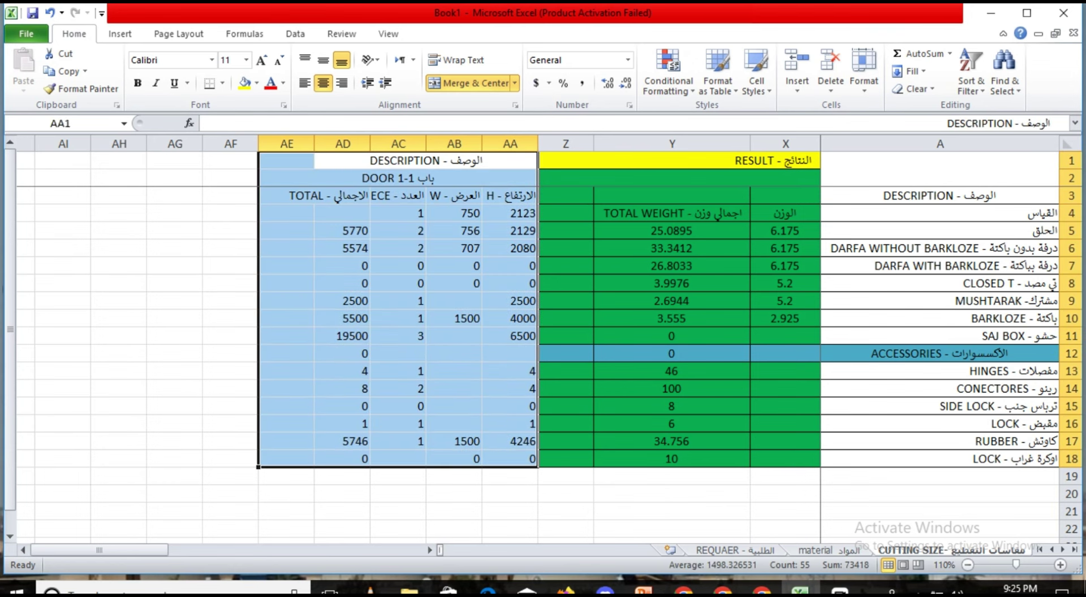
{"action": "left_click", "coordinate": [222, 83]}
{"action": "left_click", "coordinate": [249, 164]}
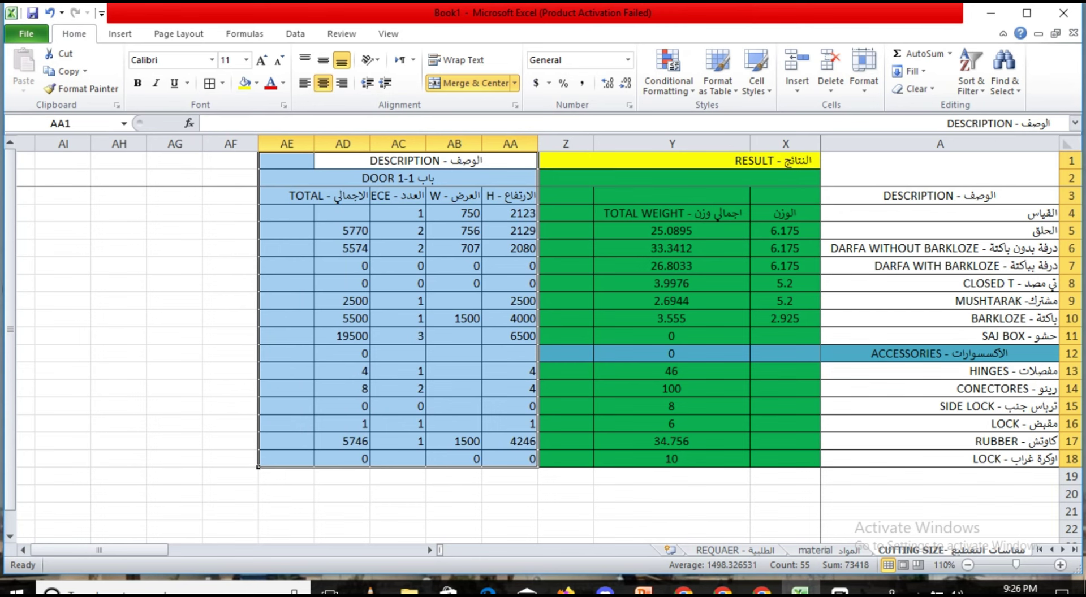
{"action": "left_click", "coordinate": [342, 371]}
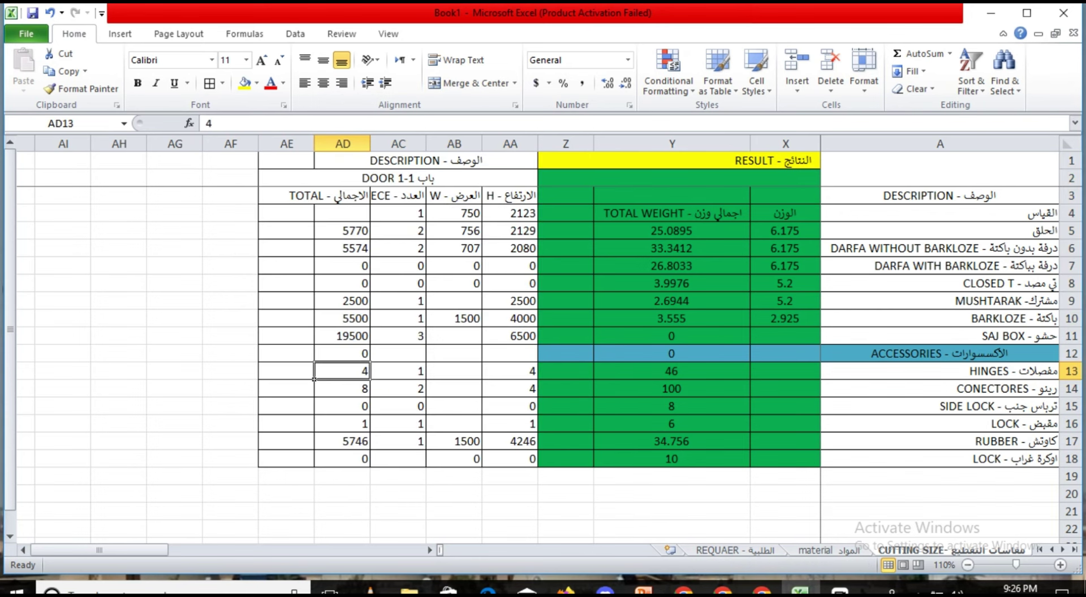
{"action": "left_click", "coordinate": [316, 273]}
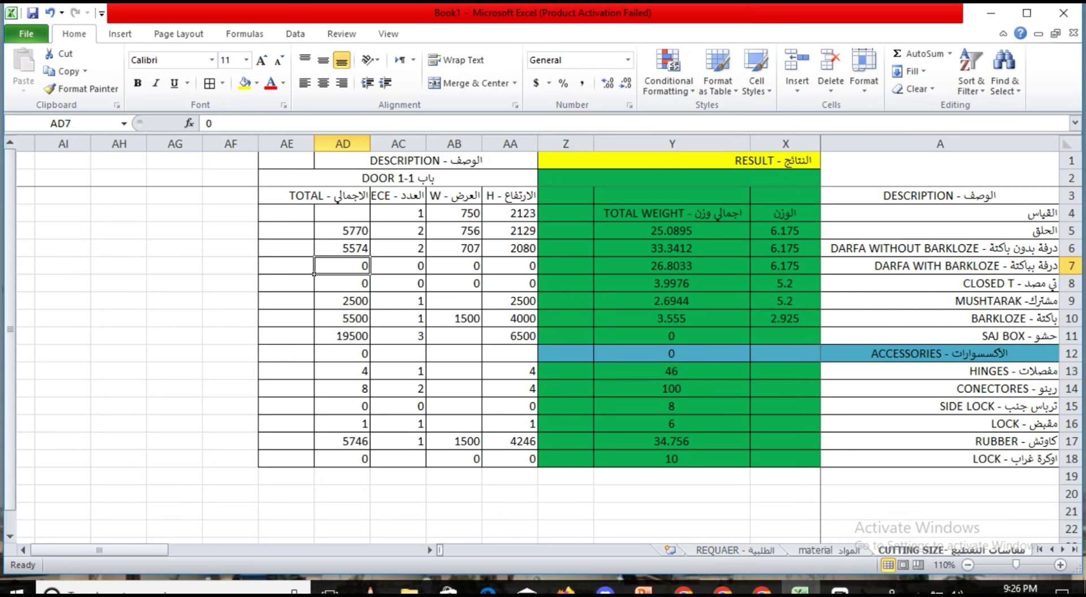
{"action": "left_click_drag", "start_coordinate": [99, 550], "coordinate": [357, 550]}
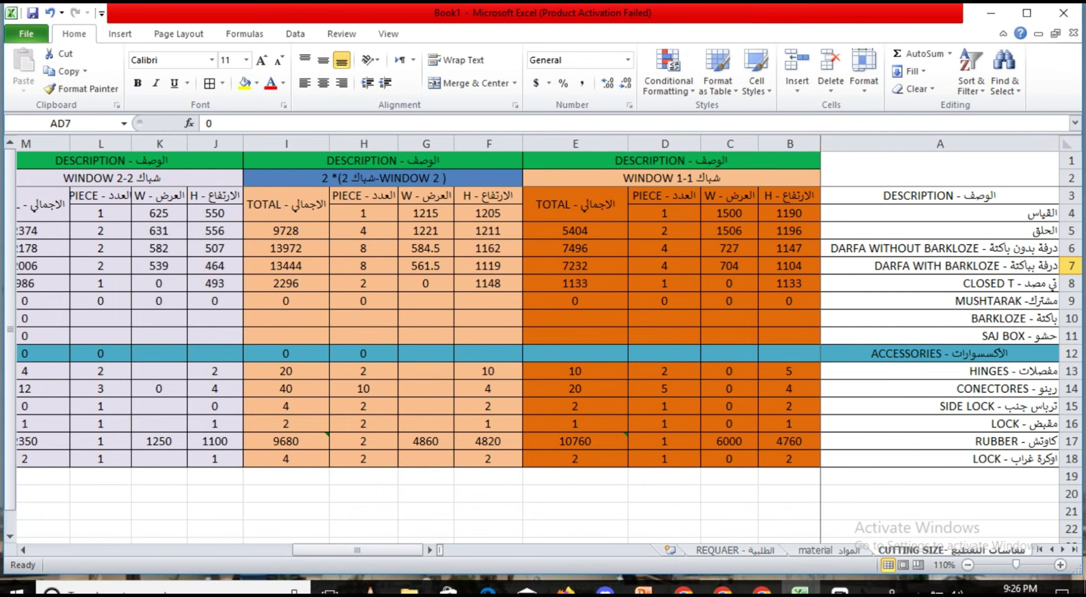
{"action": "left_click_drag", "start_coordinate": [487, 161], "coordinate": [489, 442]}
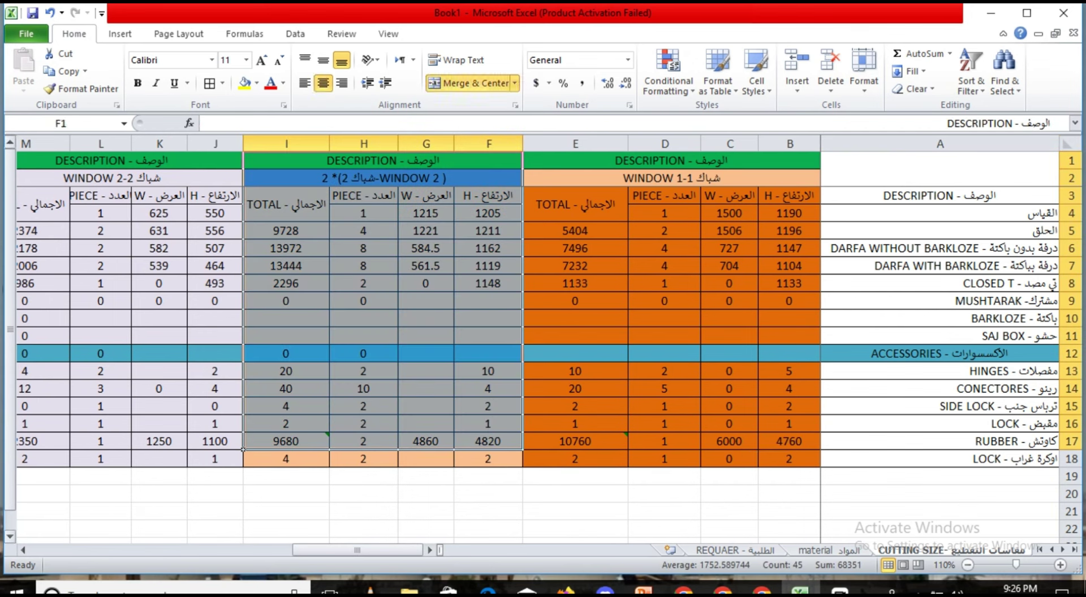
{"action": "left_click_drag", "start_coordinate": [357, 550], "coordinate": [279, 550]}
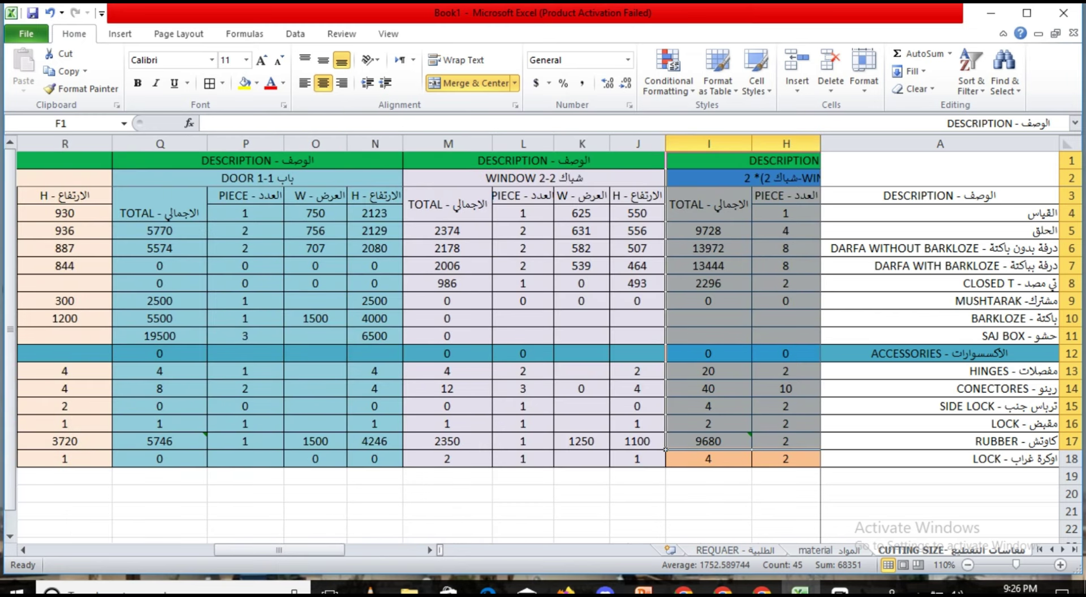
{"action": "left_click", "coordinate": [285, 237]}
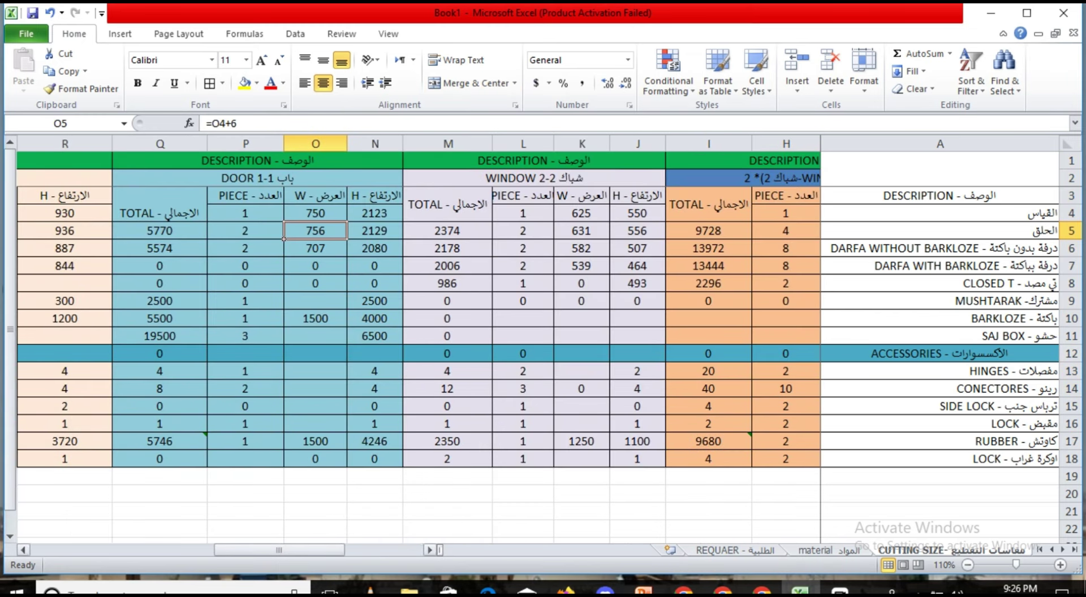
{"action": "mouse_move", "coordinate": [278, 550]}
{"action": "left_mouse_down"}
{"action": "mouse_move", "coordinate": [214, 550]}
{"action": "mouse_move", "coordinate": [357, 550]}
{"action": "left_mouse_up"}
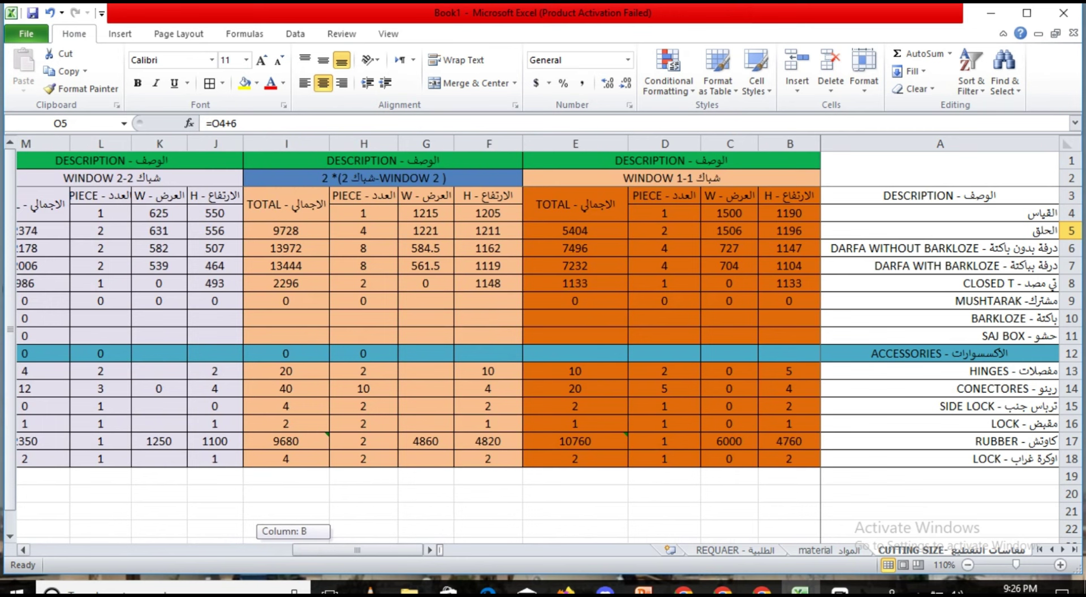
{"action": "left_click", "coordinate": [940, 179]}
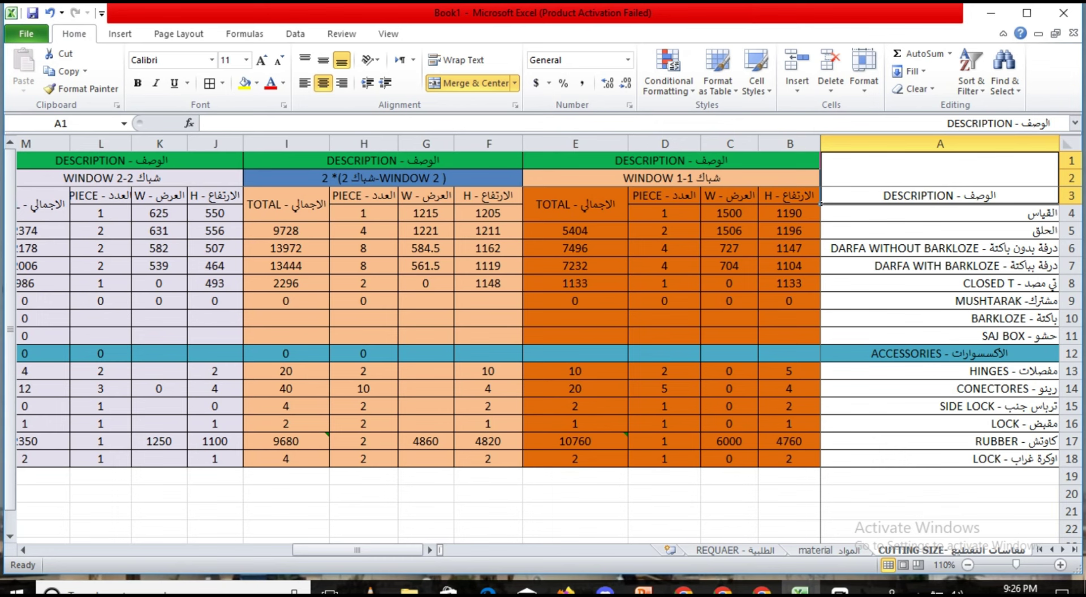
- Set the DESCRIPTION heading in A1 to Center vertical alignment through Format Cells
{"action": "right_click", "coordinate": [898, 164]}
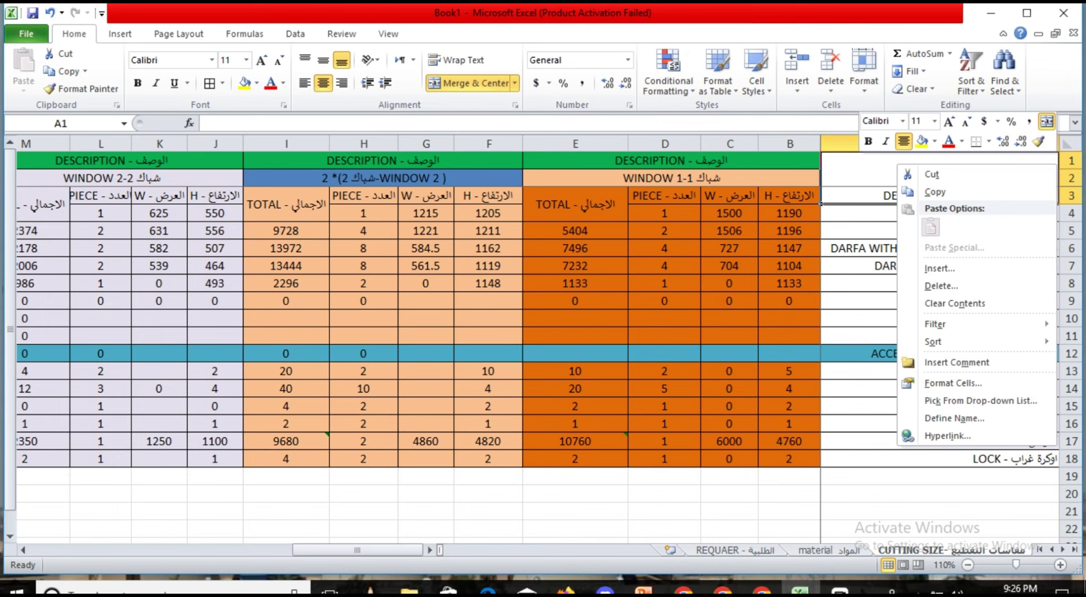
{"action": "key", "text": "Escape"}
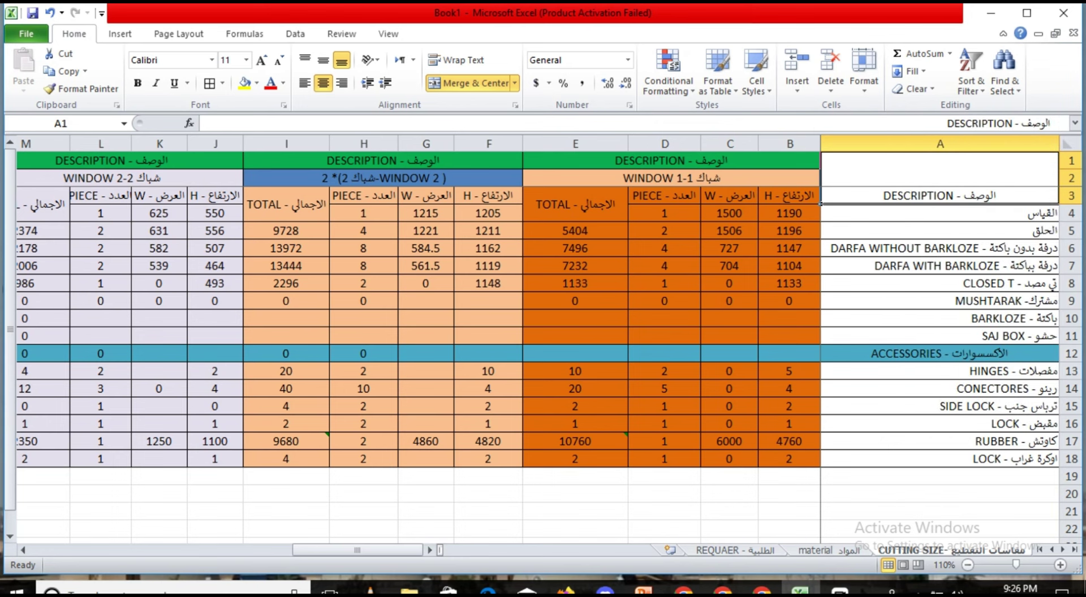
{"action": "right_click", "coordinate": [933, 173]}
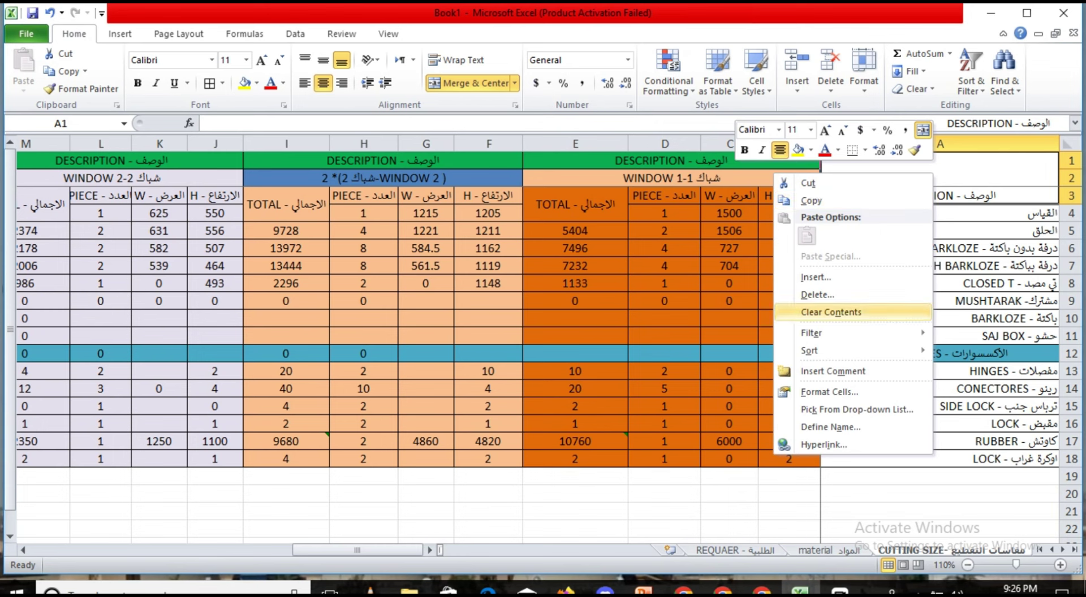
{"action": "left_click", "coordinate": [829, 391]}
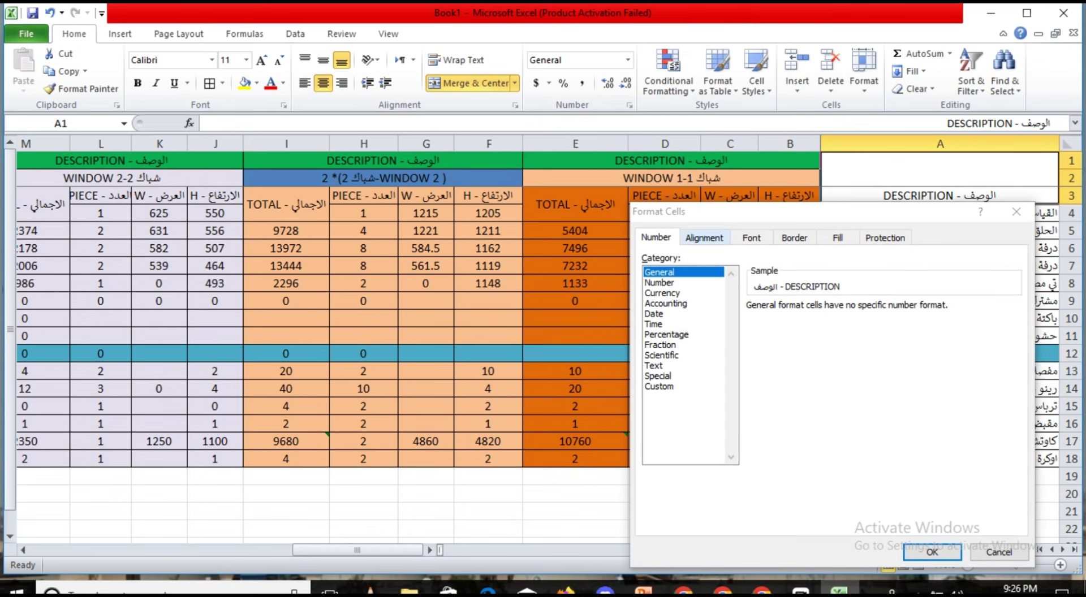
{"action": "left_click", "coordinate": [705, 237]}
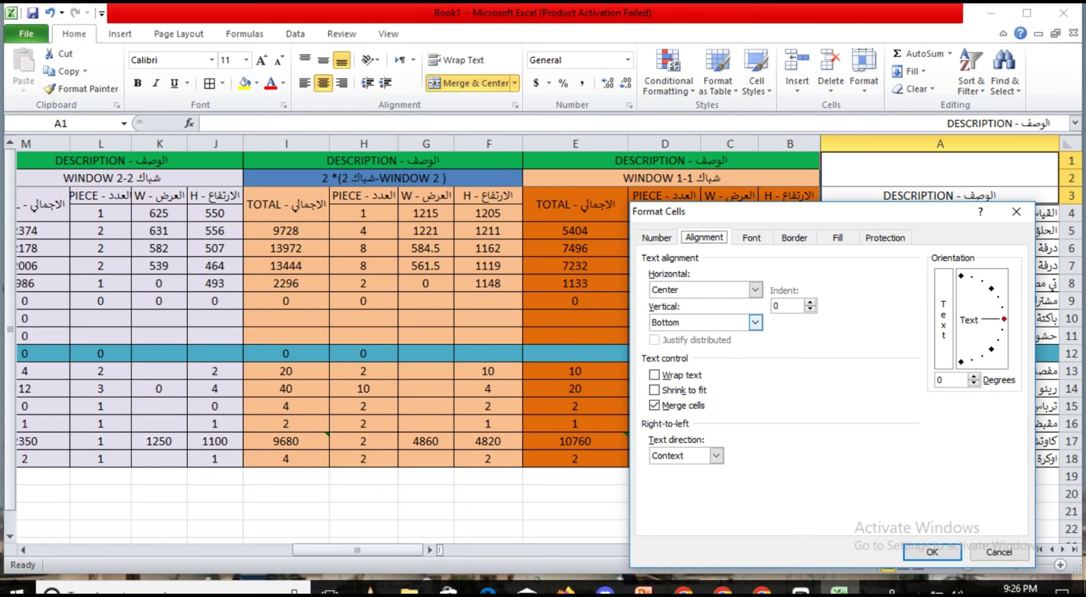
{"action": "left_click", "coordinate": [755, 322]}
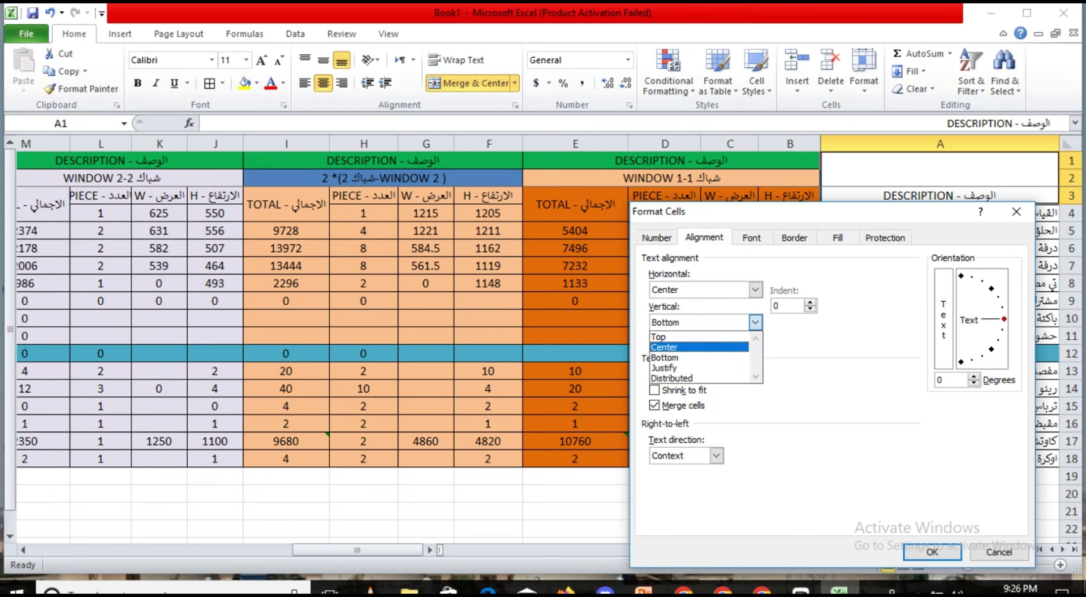
{"action": "left_click", "coordinate": [679, 347]}
{"action": "left_click", "coordinate": [932, 552]}
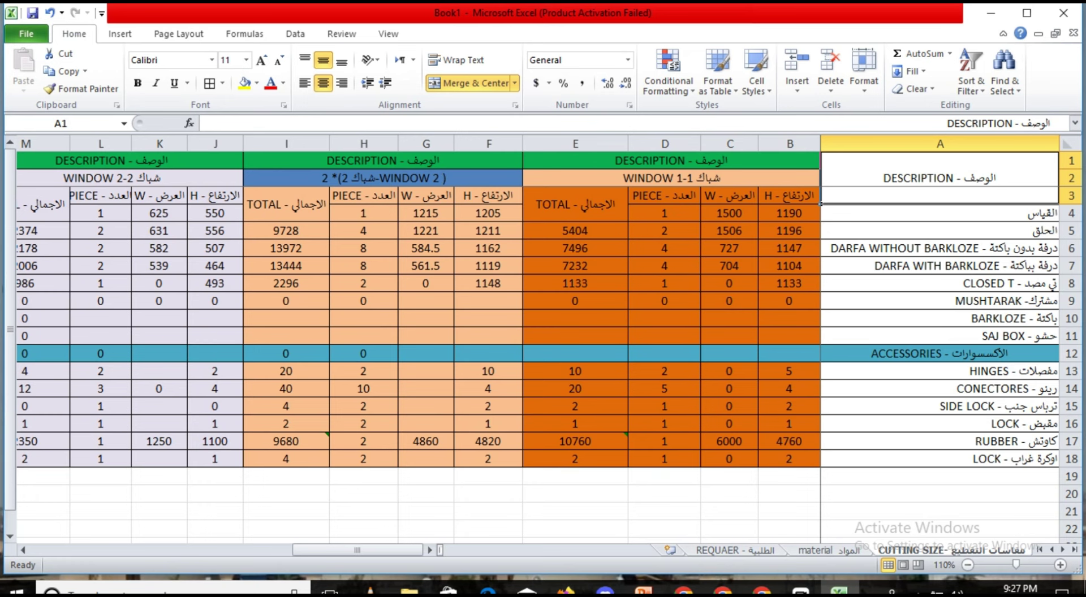
{"action": "left_click_drag", "start_coordinate": [357, 550], "coordinate": [358, 550]}
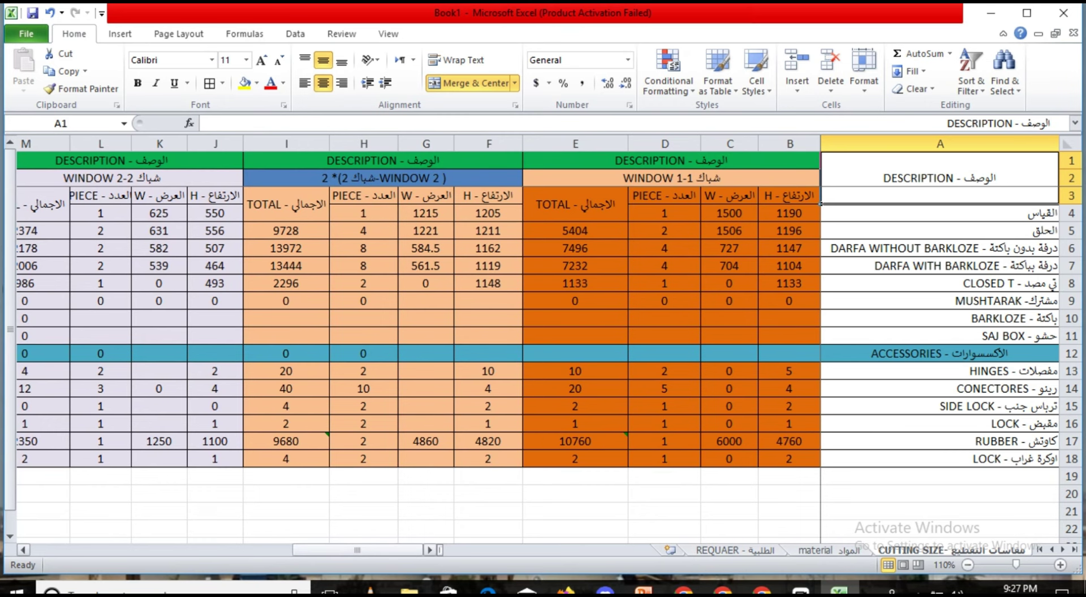
{"action": "mouse_move", "coordinate": [357, 550]}
{"action": "left_mouse_down"}
{"action": "mouse_move", "coordinate": [304, 550]}
{"action": "mouse_move", "coordinate": [357, 550]}
{"action": "left_mouse_up"}
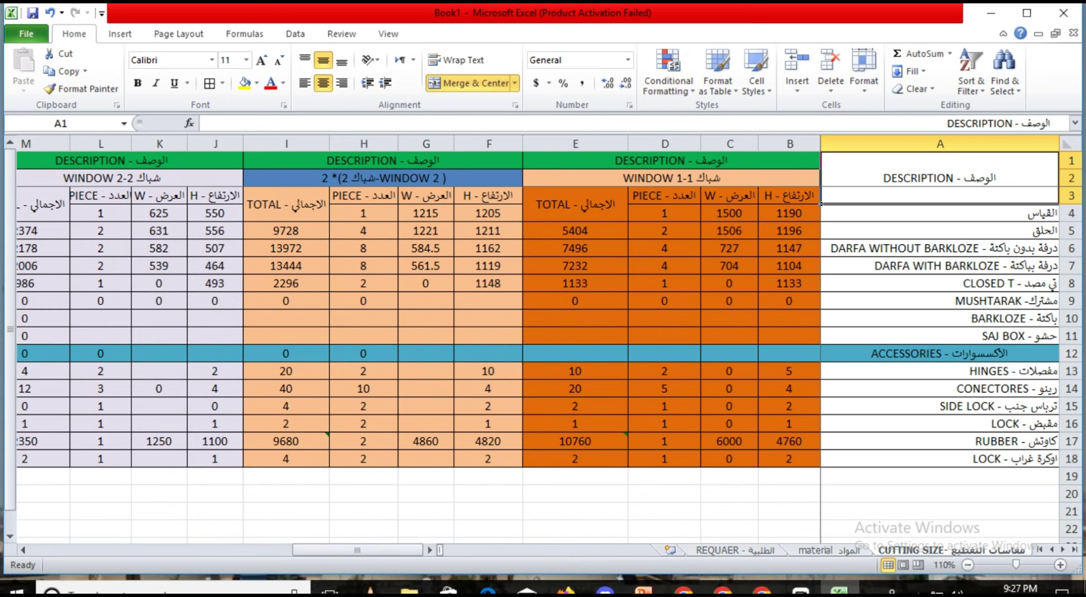
- Minimize Excel and play the recording full-screen in the CapCut player
{"action": "left_click", "coordinate": [990, 12]}
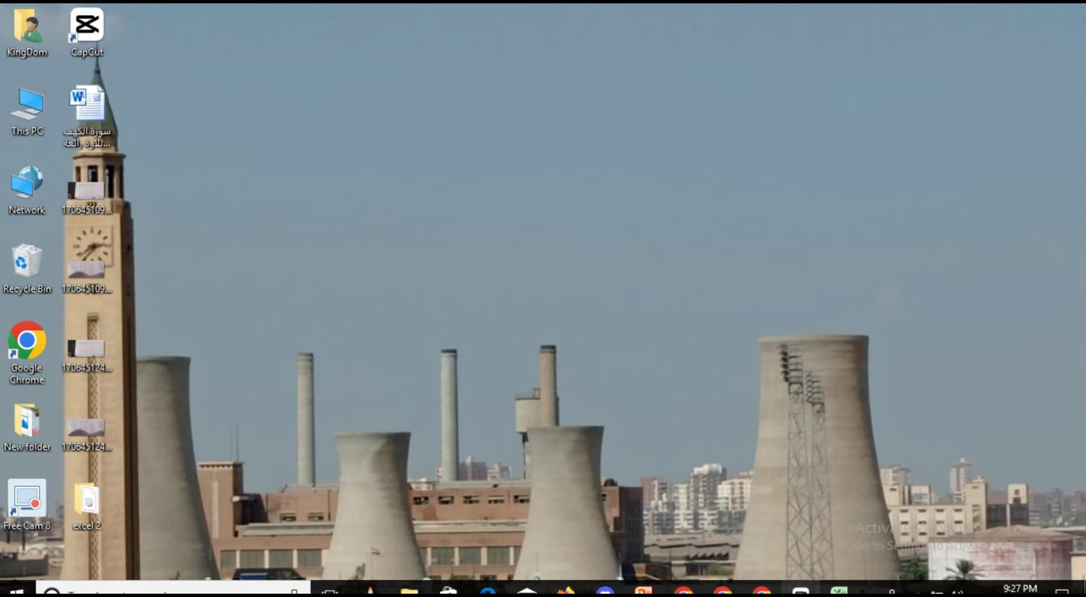
{"action": "left_click", "coordinate": [800, 589]}
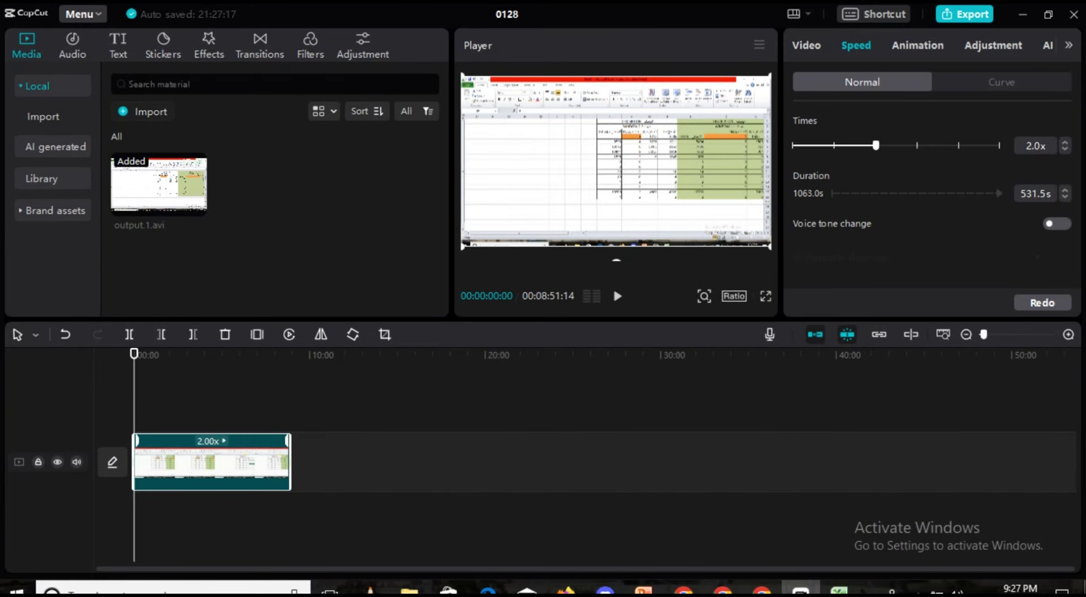
{"action": "left_click", "coordinate": [766, 295]}
{"action": "left_click", "coordinate": [326, 535]}
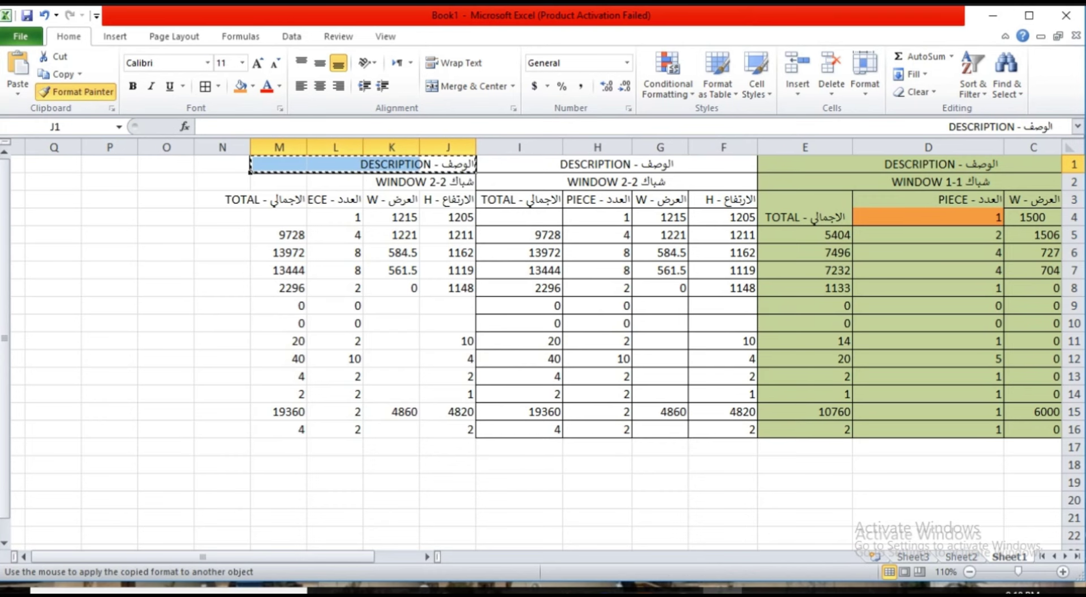
- Merge and centre the DESCRIPTION and WINDOW 2-2 titles across columns J to M
{"action": "left_click", "coordinate": [469, 86]}
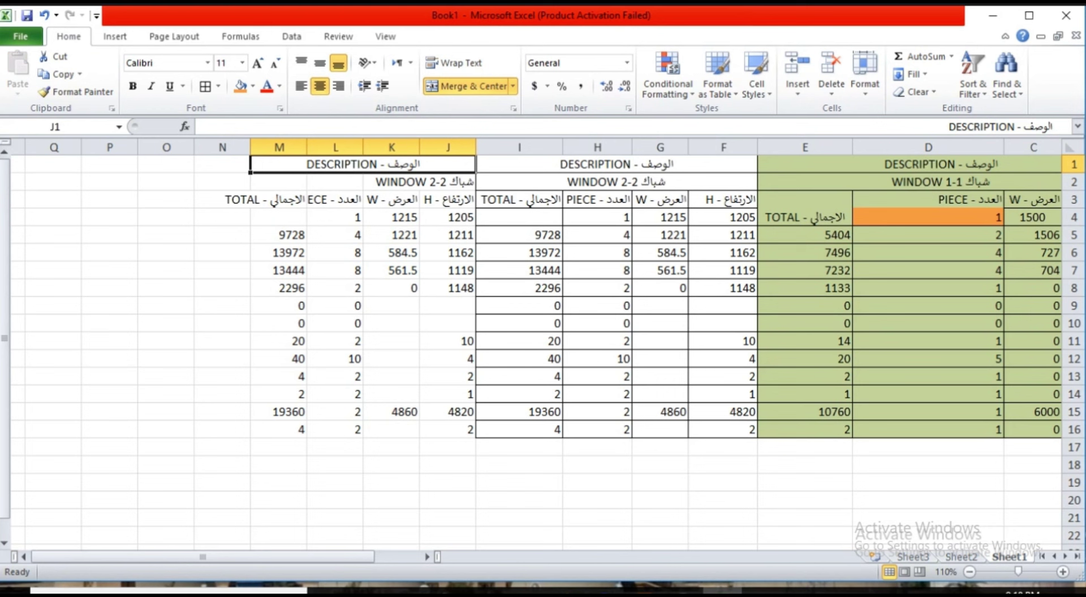
{"action": "left_click_drag", "start_coordinate": [447, 181], "coordinate": [277, 182]}
{"action": "left_click", "coordinate": [76, 92]}
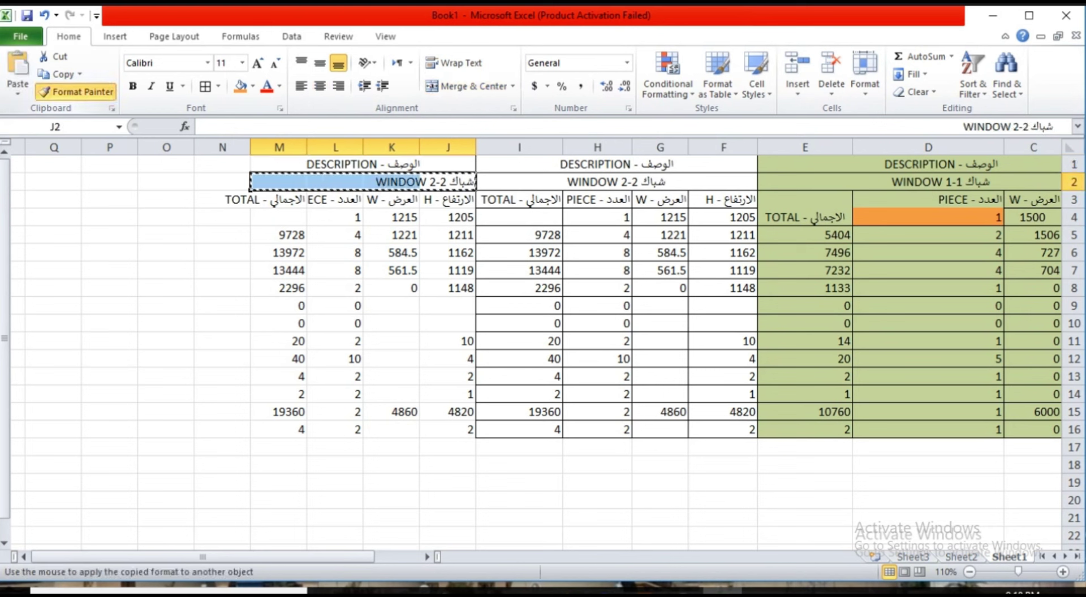
{"action": "left_click", "coordinate": [469, 86]}
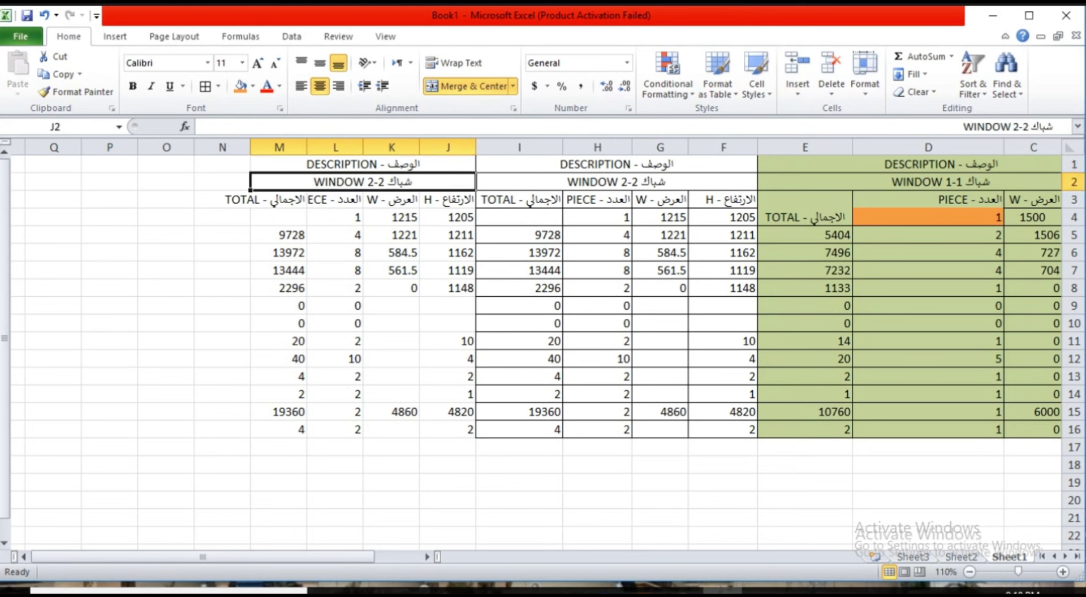
- Widen columns M and L, then apply All Borders to J1:M16
{"action": "left_click_drag", "start_coordinate": [362, 164], "coordinate": [340, 416]}
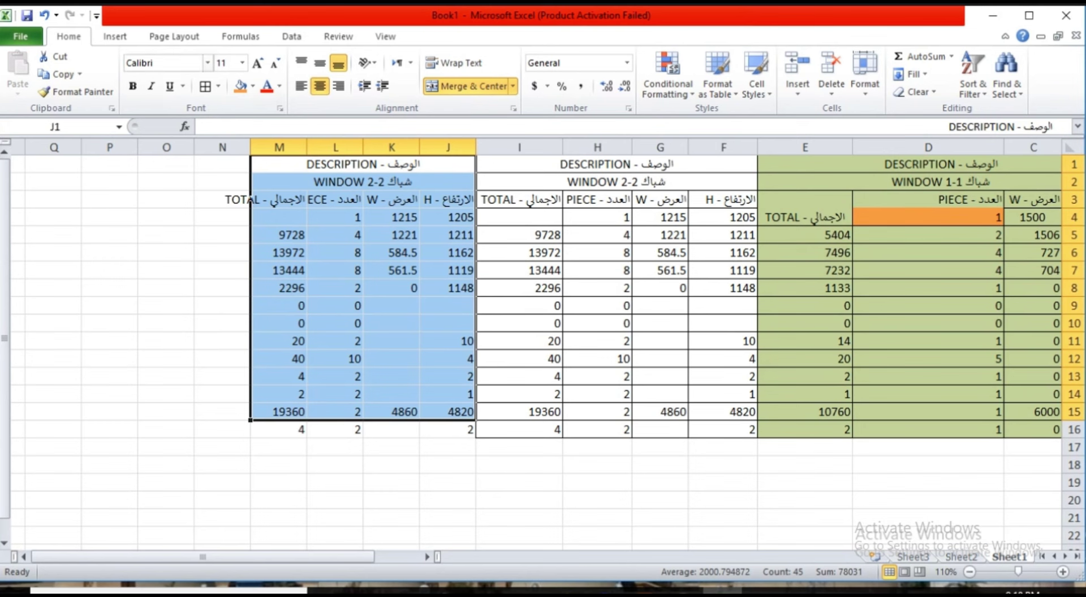
{"action": "left_click_drag", "start_coordinate": [250, 147], "coordinate": [220, 147]}
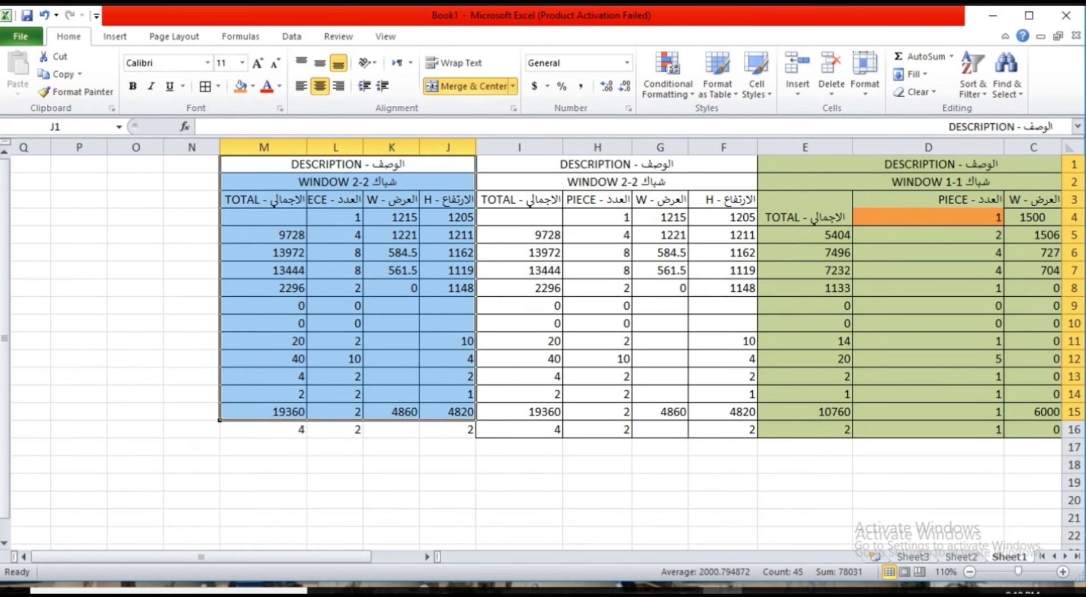
{"action": "left_click_drag", "start_coordinate": [307, 147], "coordinate": [302, 147]}
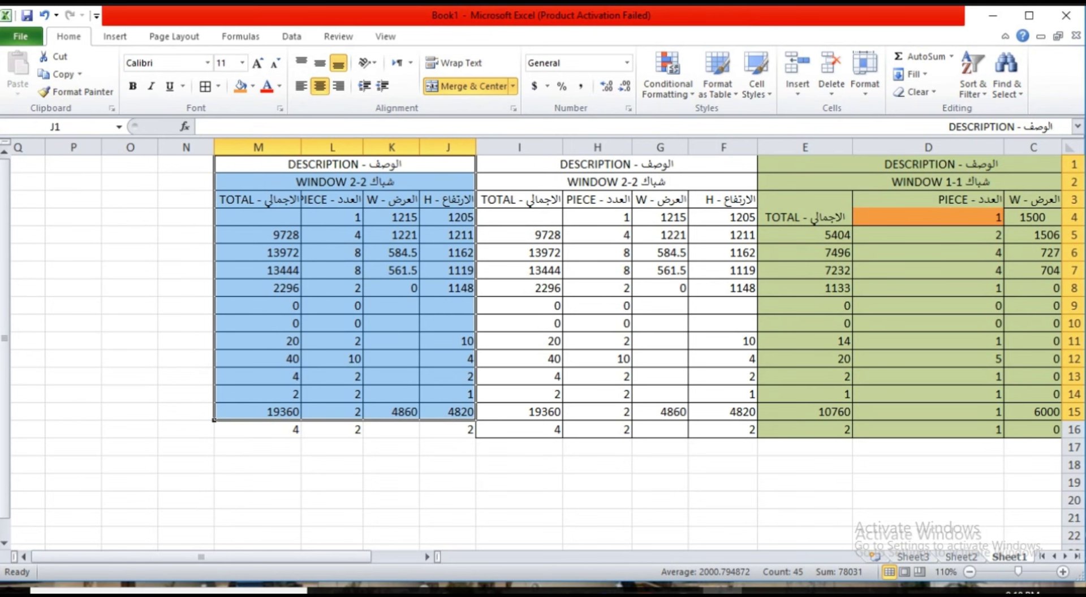
{"action": "left_click_drag", "start_coordinate": [447, 164], "coordinate": [260, 430]}
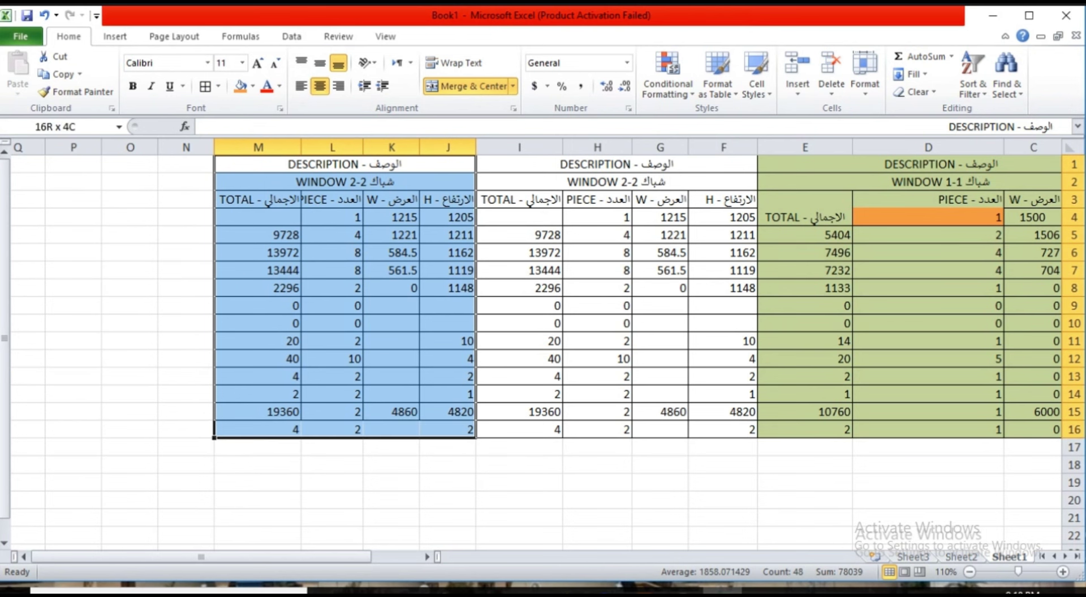
{"action": "left_click", "coordinate": [205, 86]}
{"action": "left_click", "coordinate": [447, 535]}
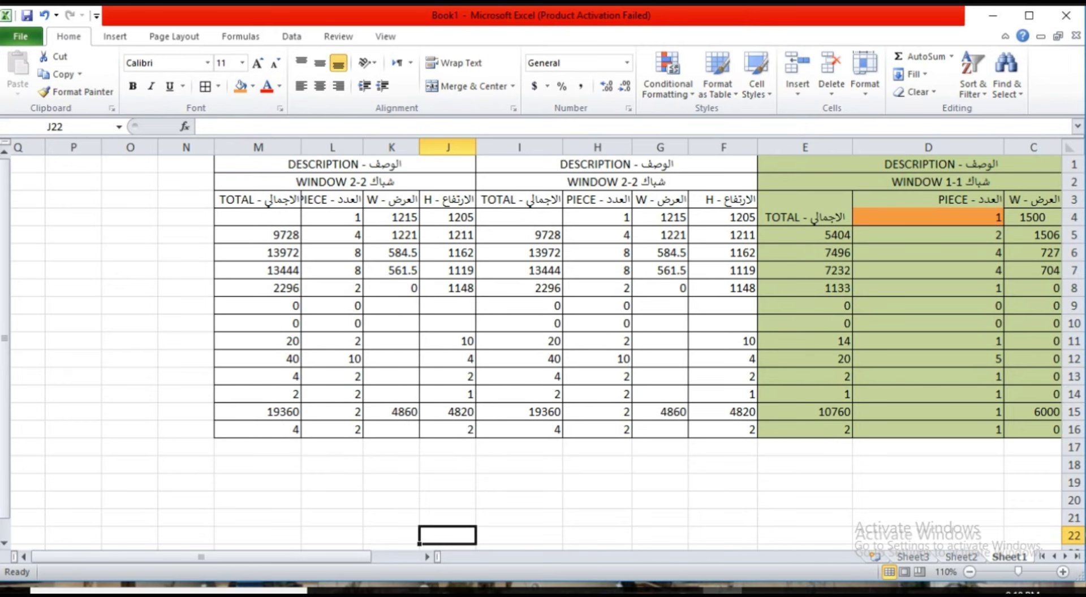
- Narrow columns E and D, the TOTAL and PIECE columns of WINDOW 1-1
{"action": "left_click", "coordinate": [448, 217]}
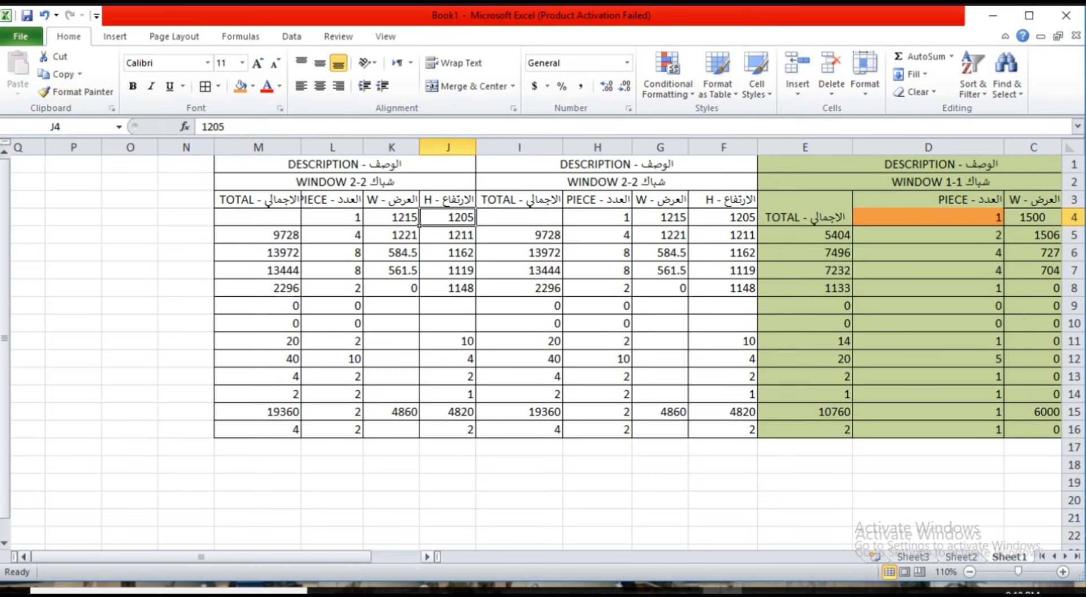
{"action": "scroll", "coordinate": [537, 339], "scroll_direction": "right", "scroll_amount": 5}
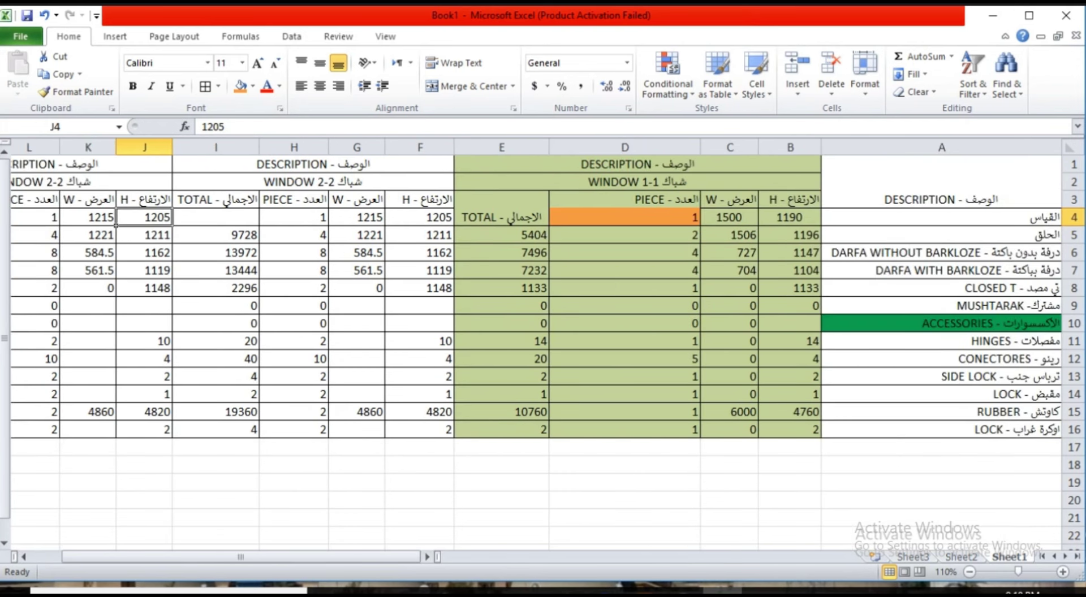
{"action": "mouse_move", "coordinate": [453, 147]}
{"action": "left_mouse_down"}
{"action": "mouse_move", "coordinate": [594, 147]}
{"action": "mouse_move", "coordinate": [540, 147]}
{"action": "left_mouse_up"}
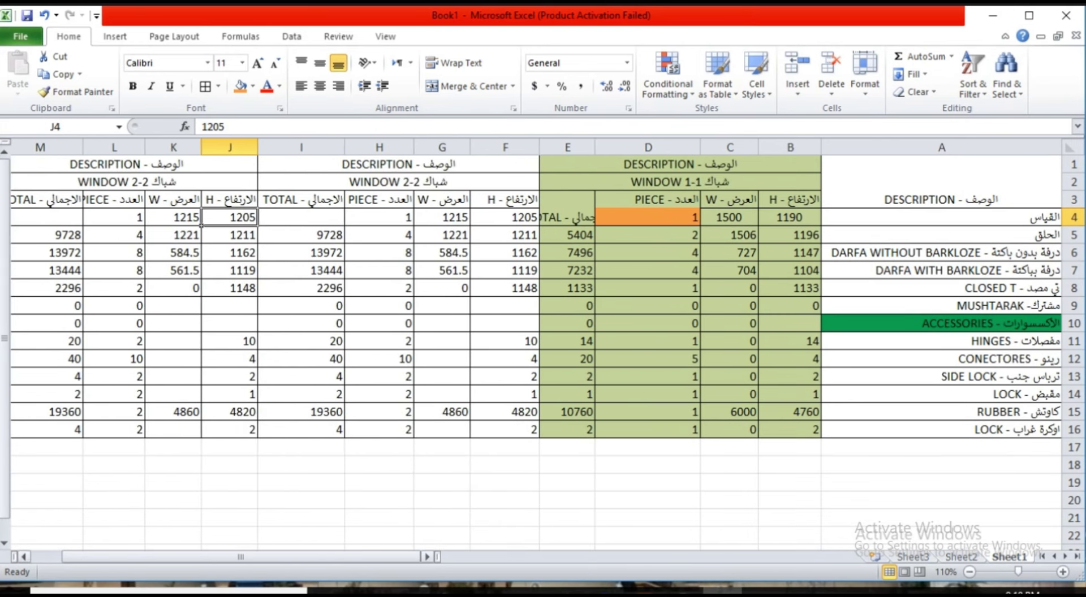
{"action": "left_click", "coordinate": [24, 557]}
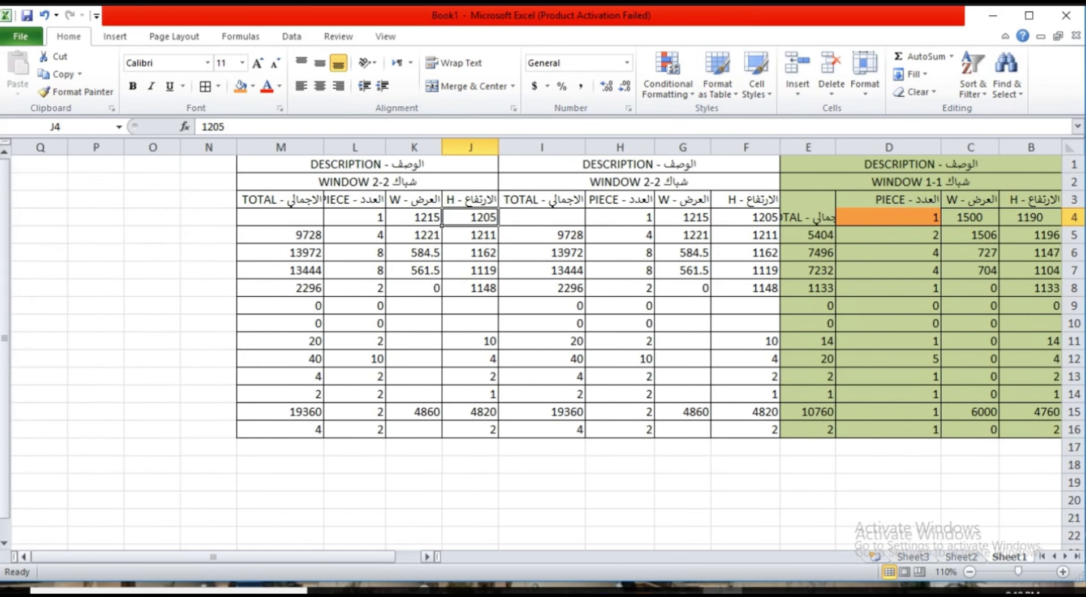
{"action": "left_click", "coordinate": [427, 557]}
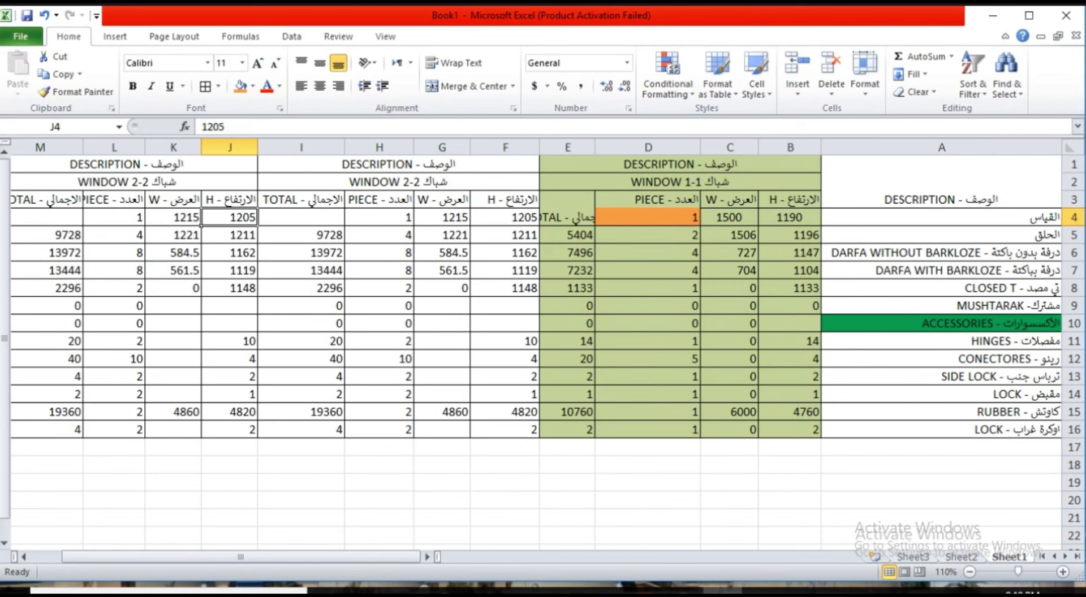
- Enter =D4 in L4 and fill it down column L
{"action": "left_click_drag", "start_coordinate": [509, 164], "coordinate": [257, 436]}
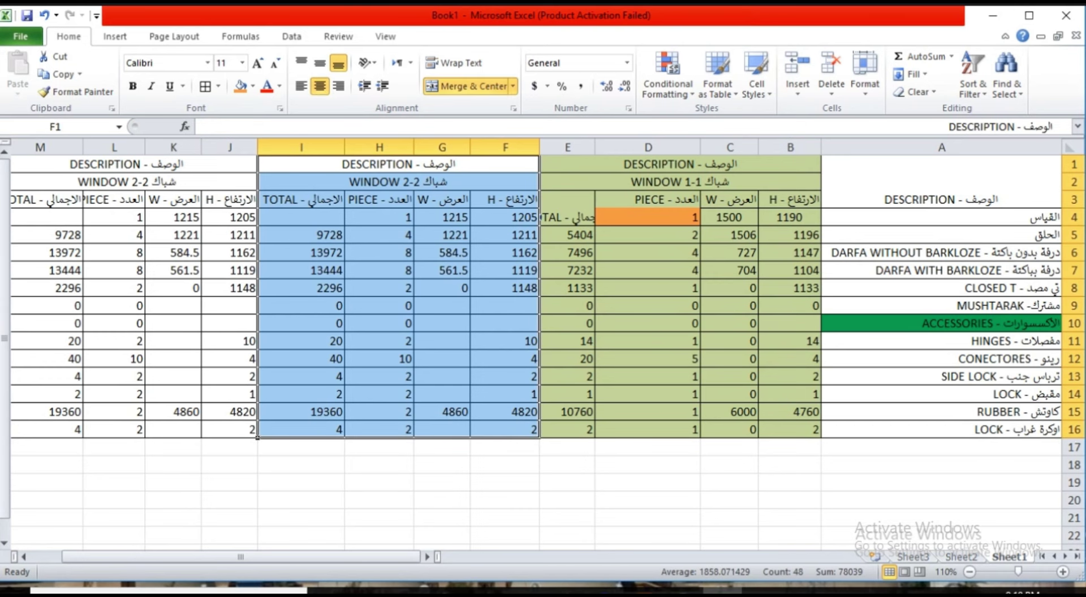
{"action": "left_click", "coordinate": [236, 184]}
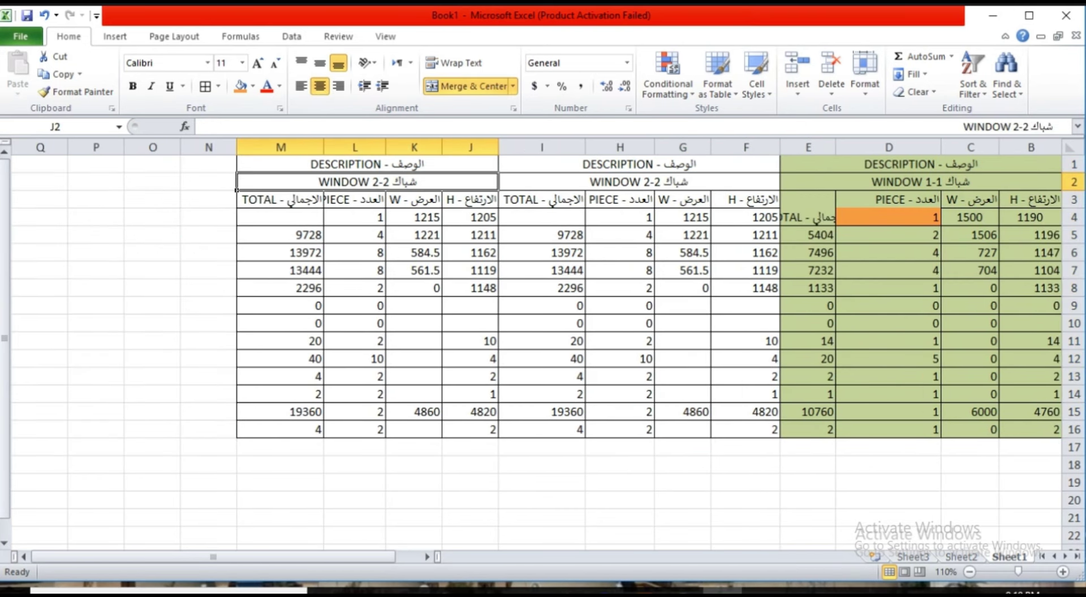
{"action": "key", "text": "F2"}
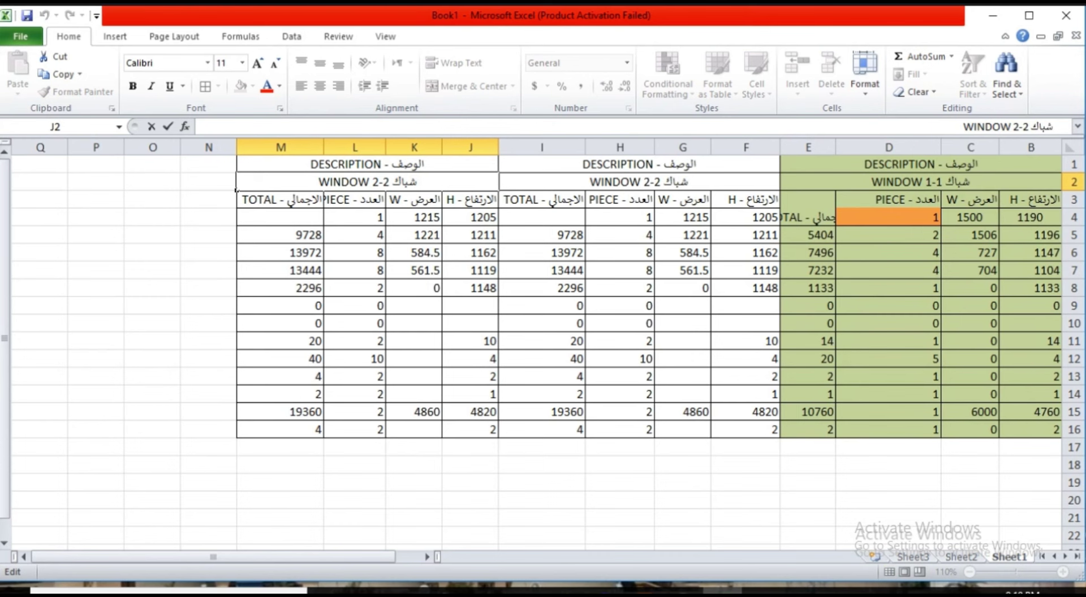
{"action": "left_click", "coordinate": [325, 222]}
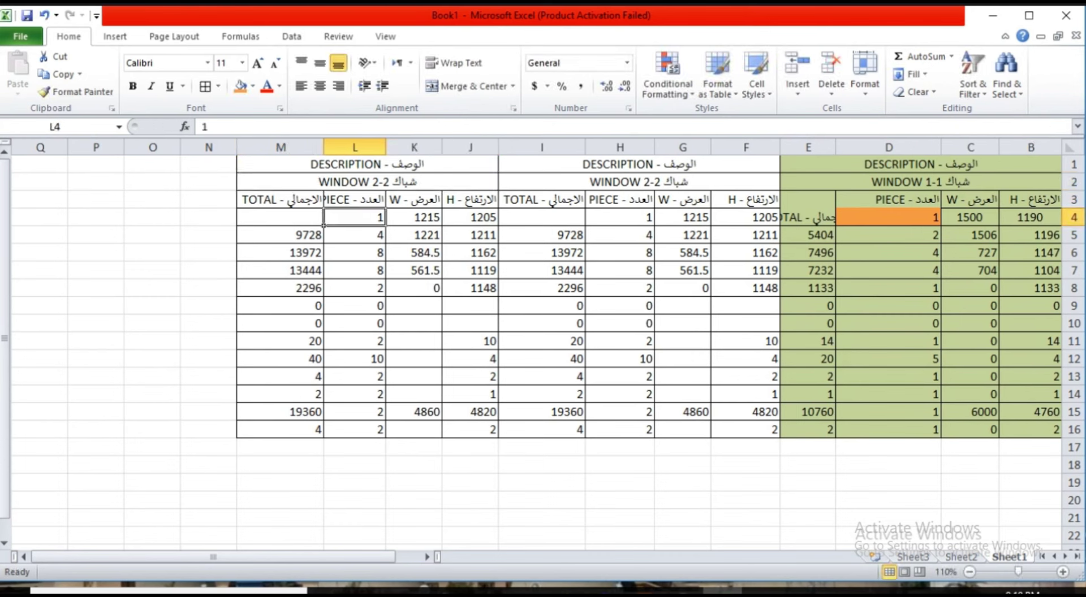
{"action": "type", "text": "=D4"}
{"action": "key", "text": "Return"}
{"action": "left_click", "coordinate": [324, 223]}
{"action": "double_click", "coordinate": [325, 225]}
{"action": "left_click", "coordinate": [469, 500]}
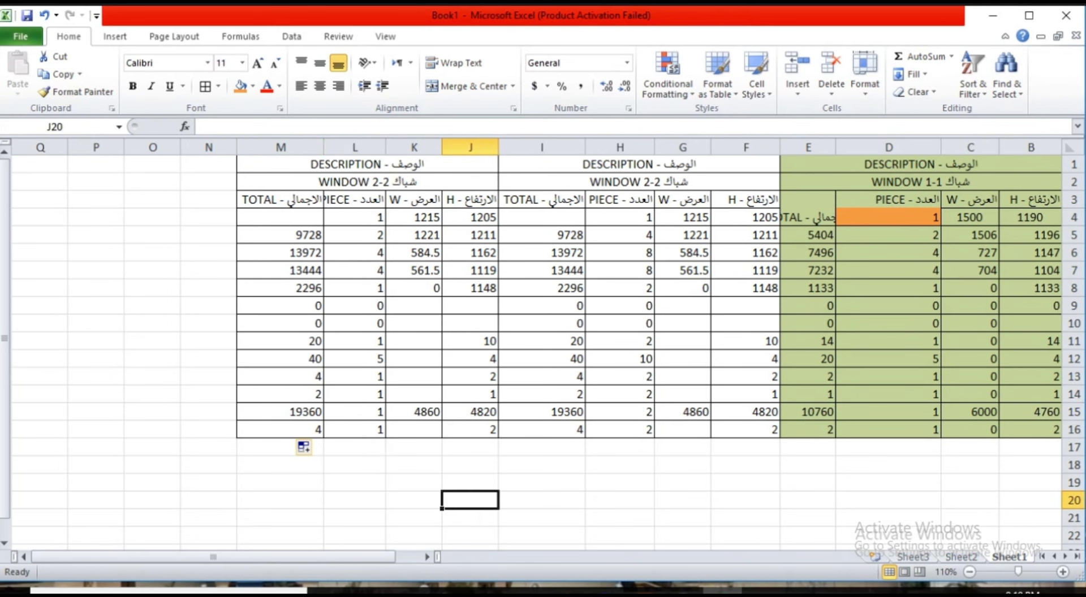
- Append '*(2)' to the middle WINDOW 2-2 block's title
{"action": "double_click", "coordinate": [501, 182]}
{"action": "type", "text": "("}
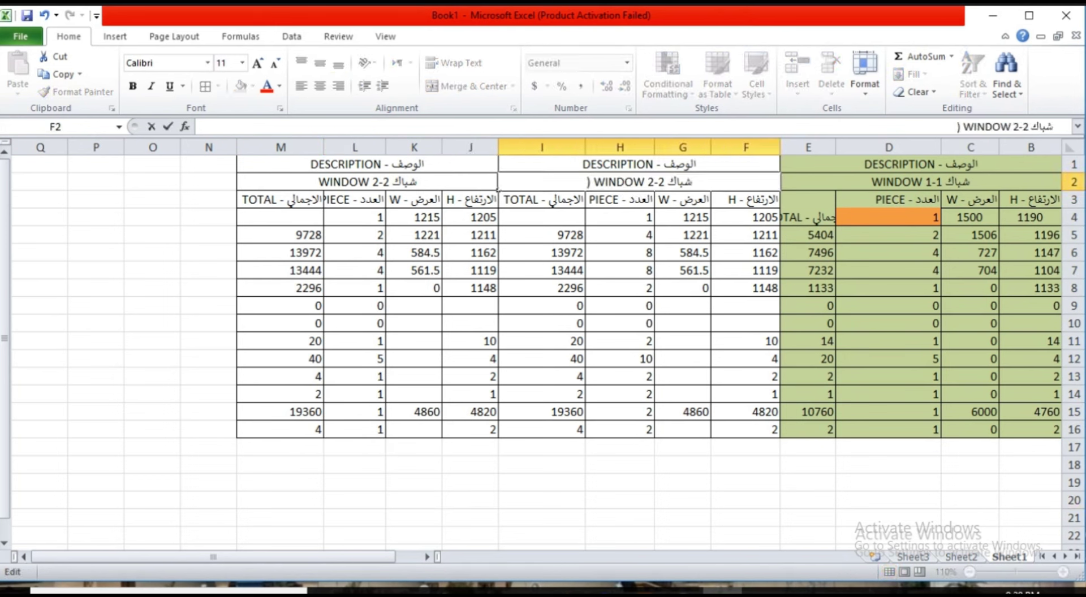
{"action": "key", "text": "BackSpace"}
{"action": "key", "text": "BackSpace"}
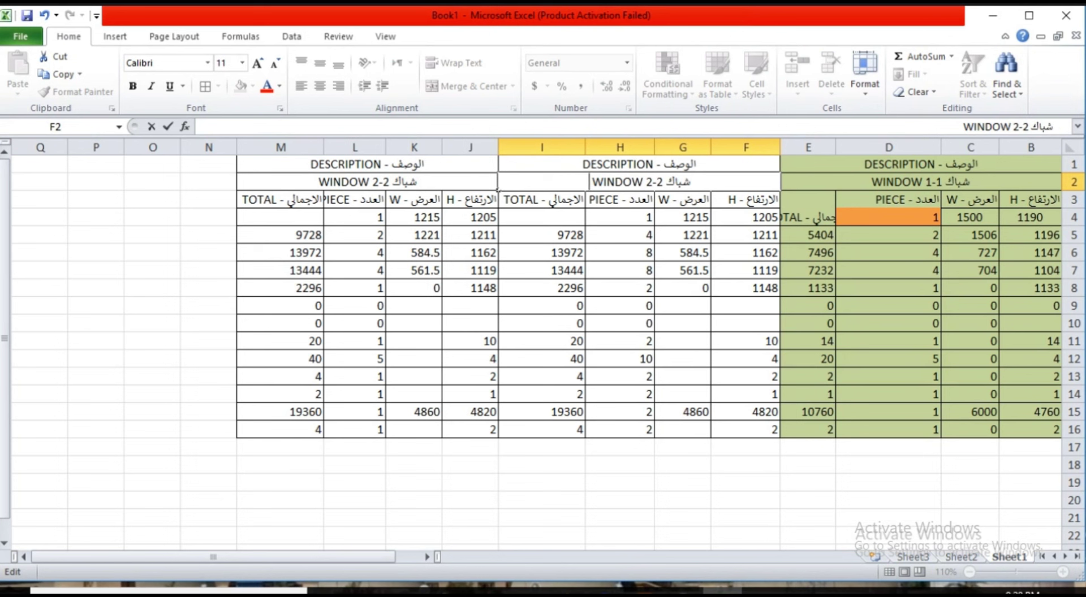
{"action": "type", "text": ")"}
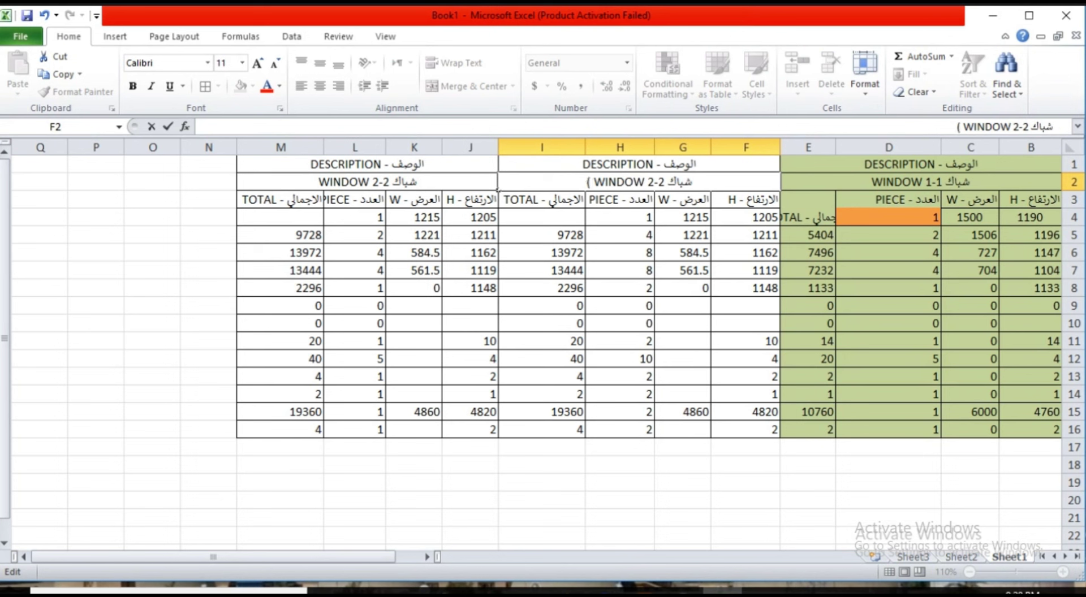
{"action": "key", "text": "ctrl+Shift_L"}
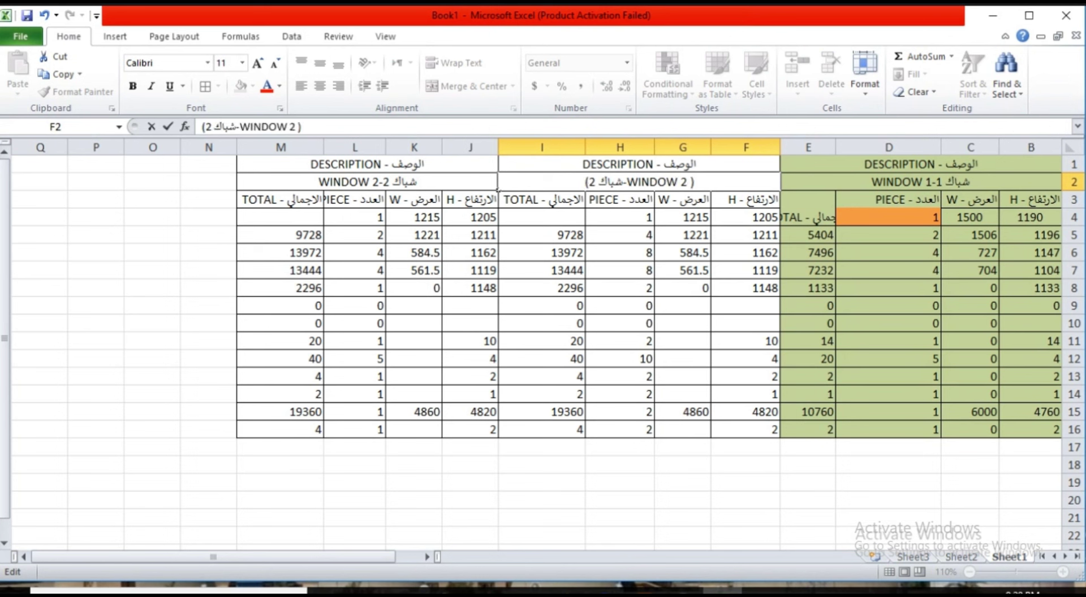
{"action": "type", "text": "*("}
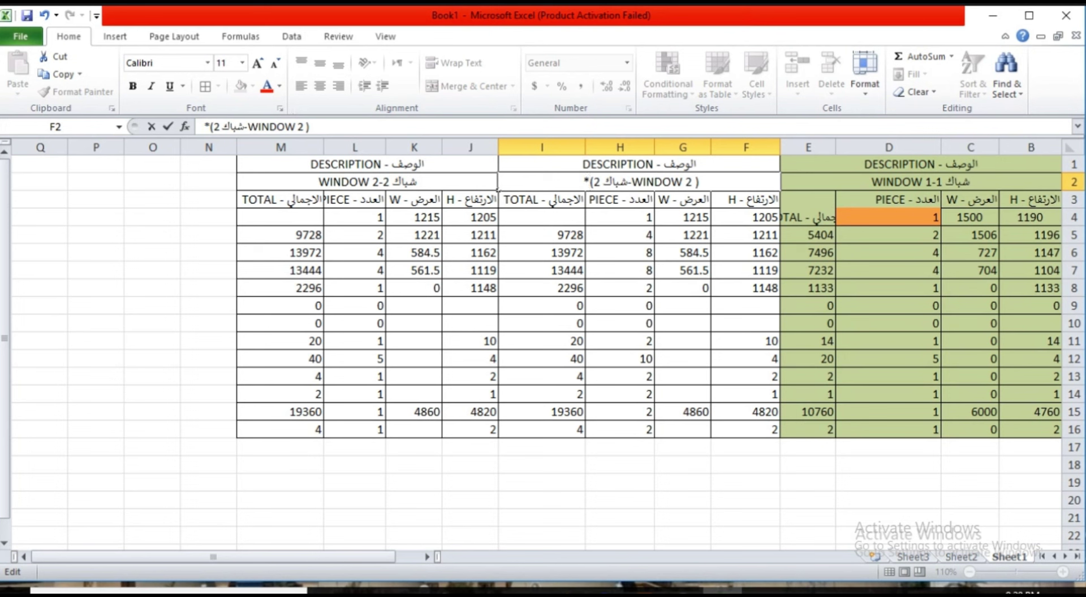
{"action": "type", "text": "2"}
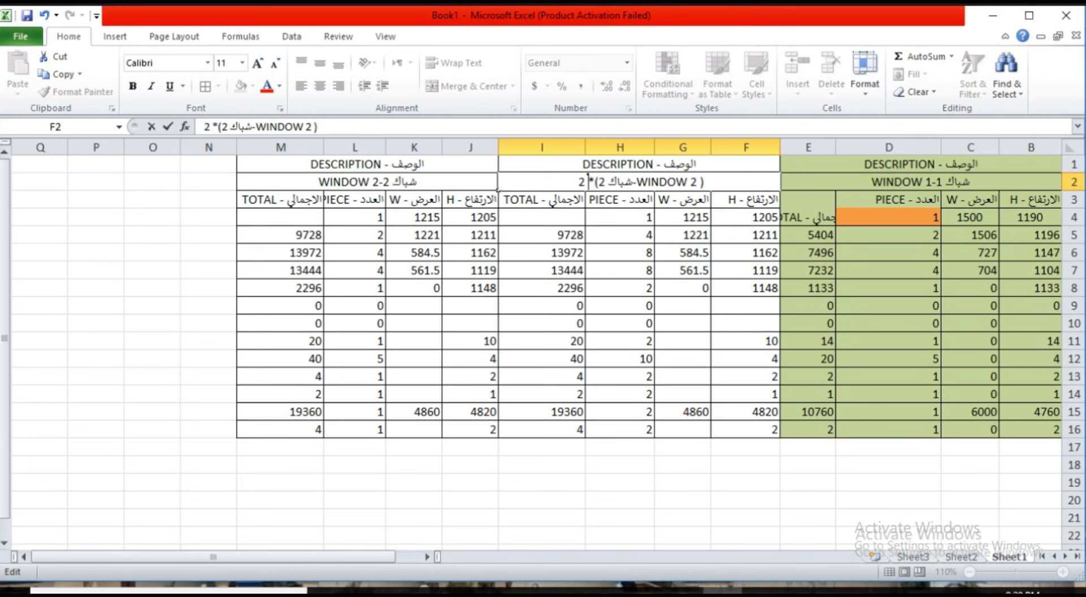
{"action": "left_click", "coordinate": [656, 365]}
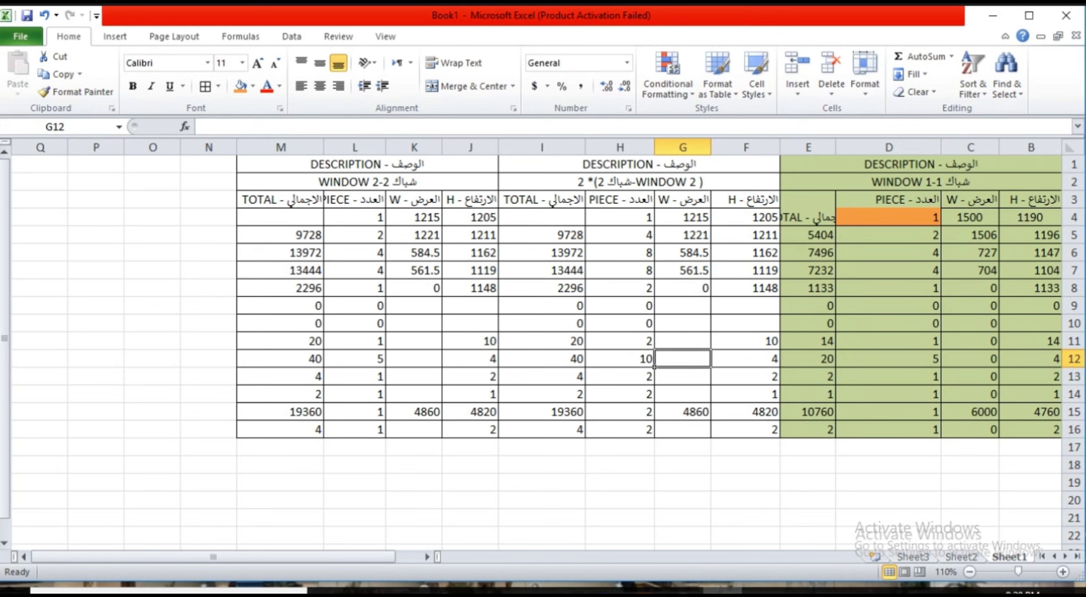
- Enter 0 in cells I4 and M4
{"action": "left_click", "coordinate": [500, 224]}
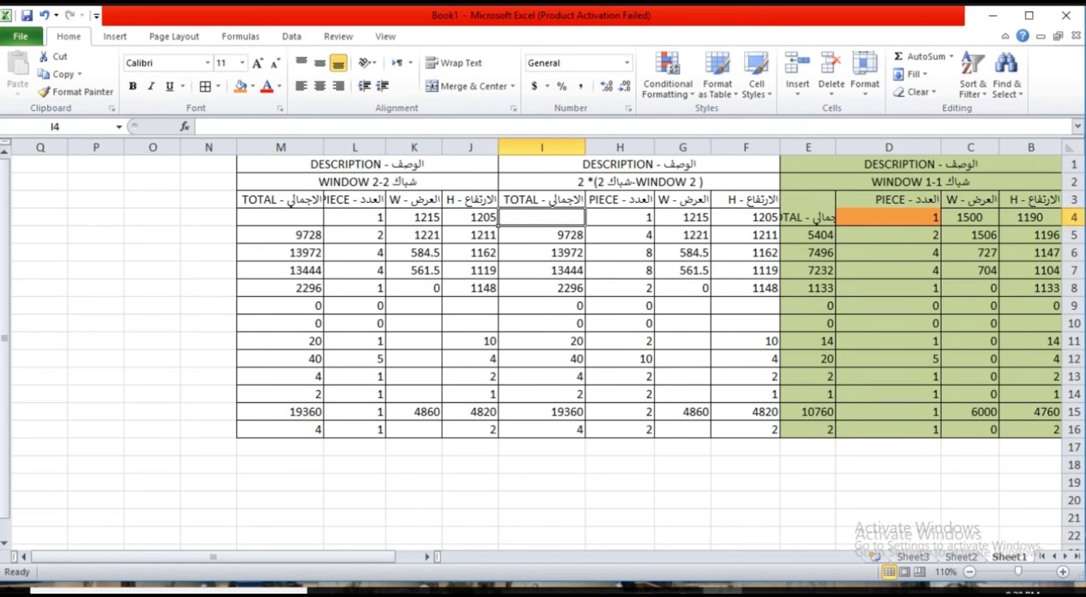
{"action": "type", "text": "0"}
{"action": "key", "text": "Left"}
{"action": "key", "text": "Left"}
{"action": "key", "text": "Left"}
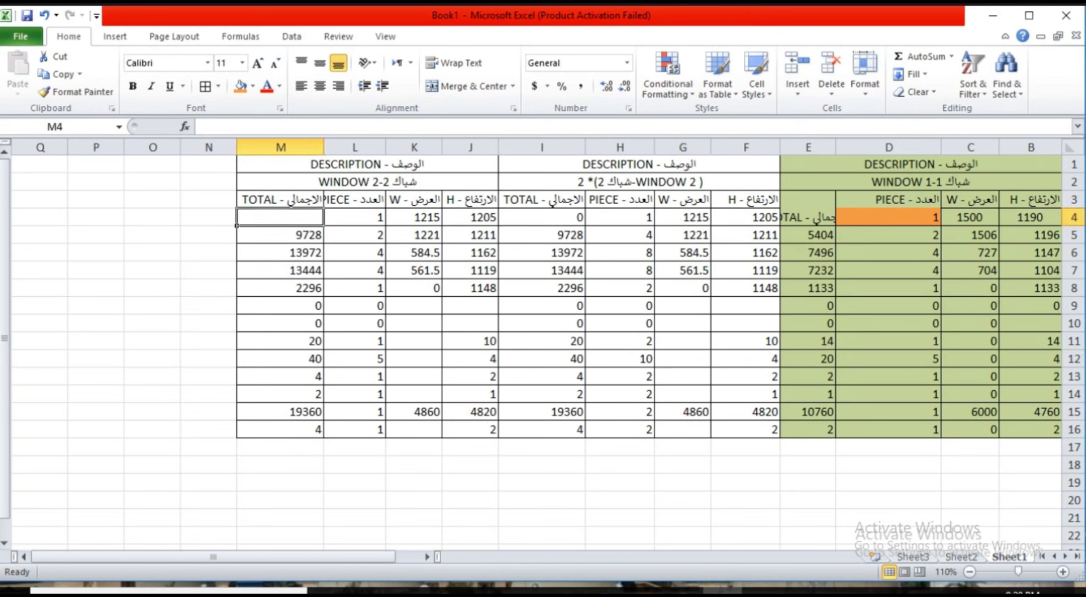
{"action": "type", "text": "0"}
{"action": "key", "text": "Right"}
{"action": "key", "text": "Right"}
{"action": "key", "text": "Right"}
{"action": "left_click", "coordinate": [782, 224]}
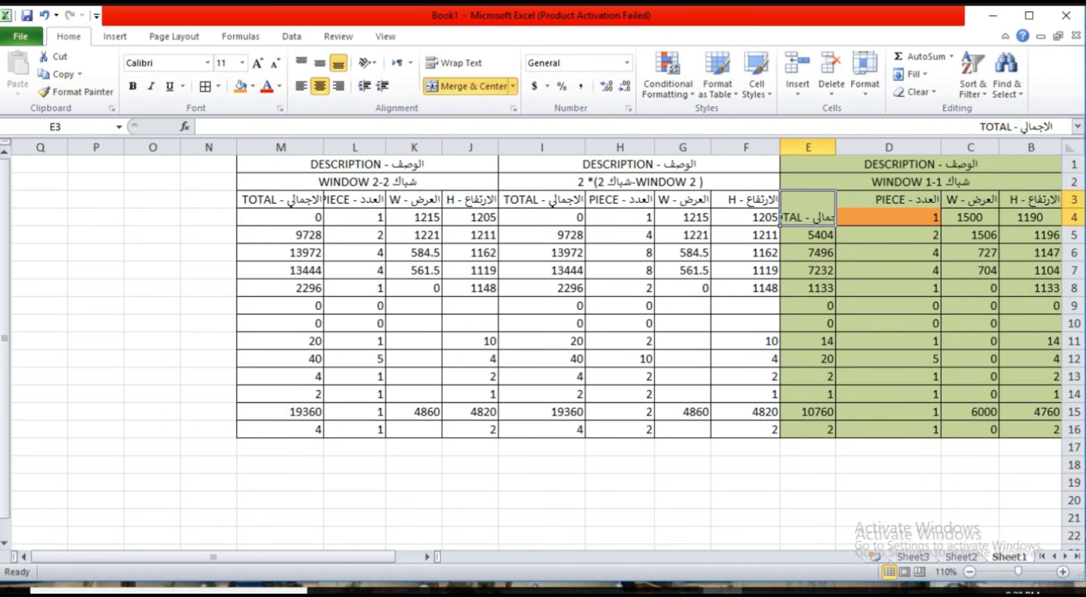
- Clear the 0 from I4 and merge I3:I4 into one TOTAL header
{"action": "left_click", "coordinate": [500, 224]}
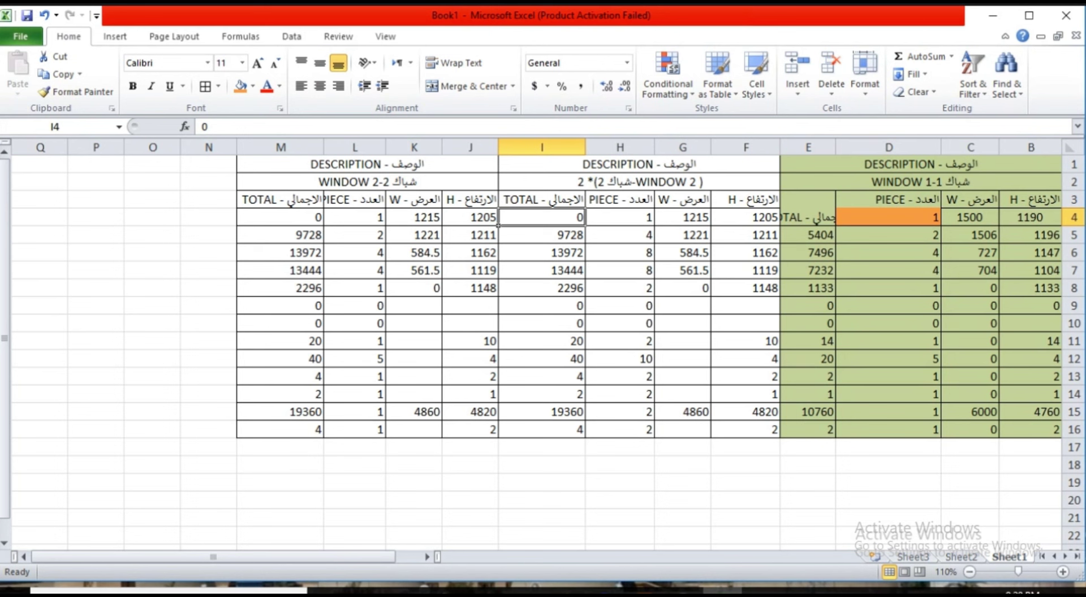
{"action": "left_click", "coordinate": [837, 206]}
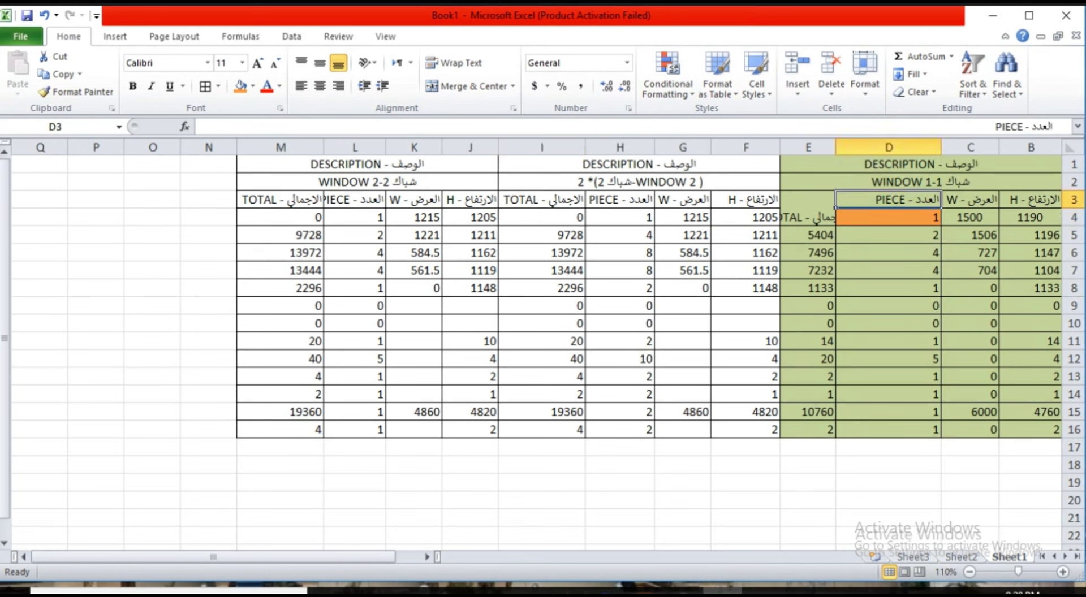
{"action": "left_click", "coordinate": [500, 224]}
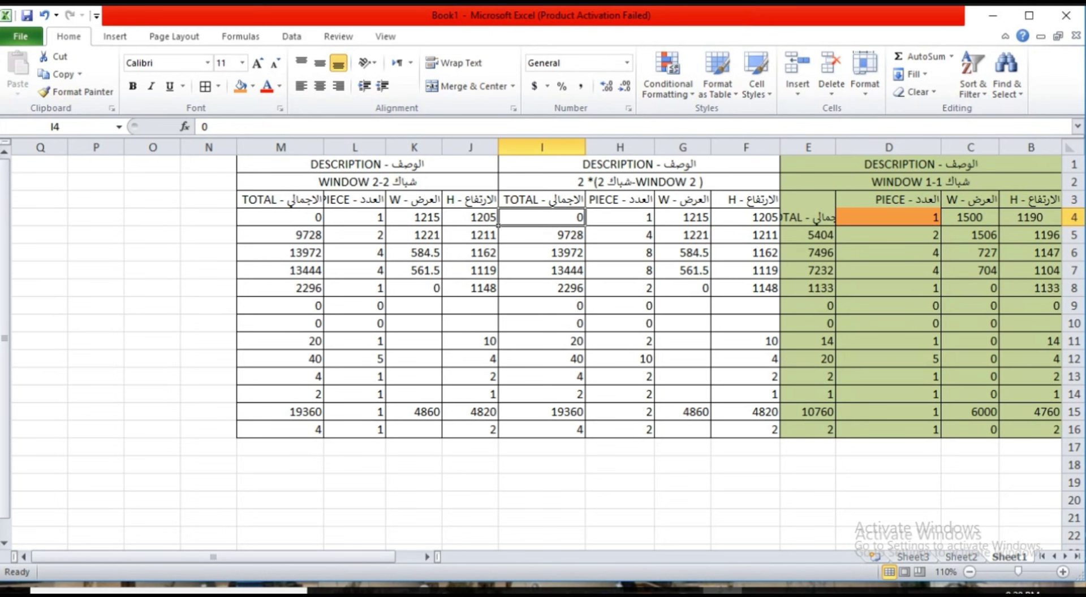
{"action": "left_click_drag", "start_coordinate": [542, 199], "coordinate": [542, 217]}
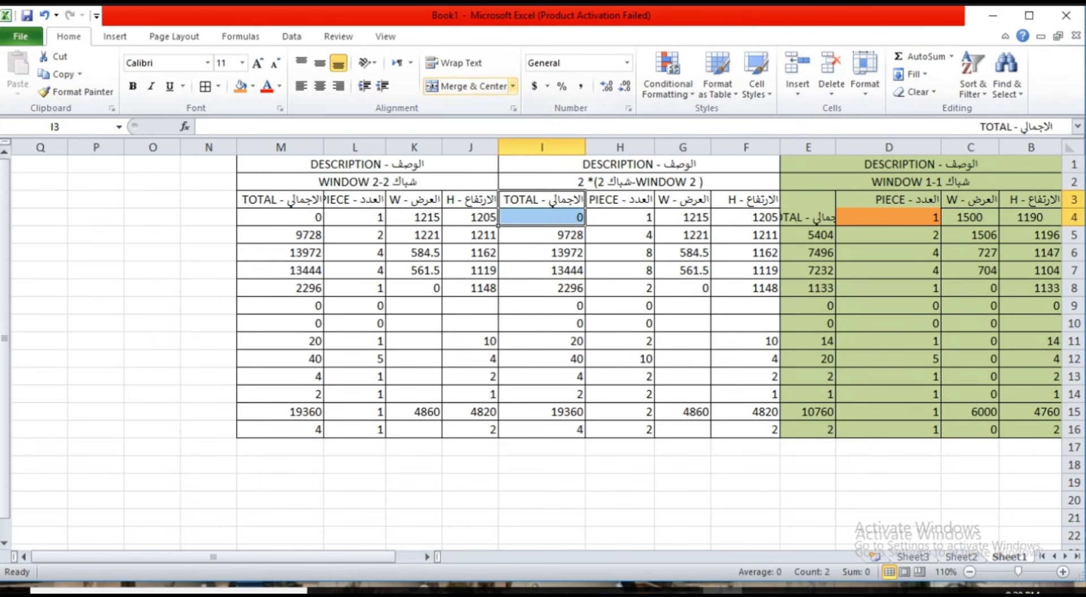
{"action": "left_click", "coordinate": [447, 86]}
{"action": "left_click", "coordinate": [575, 358]}
{"action": "left_click", "coordinate": [542, 217]}
{"action": "key", "text": "Delete"}
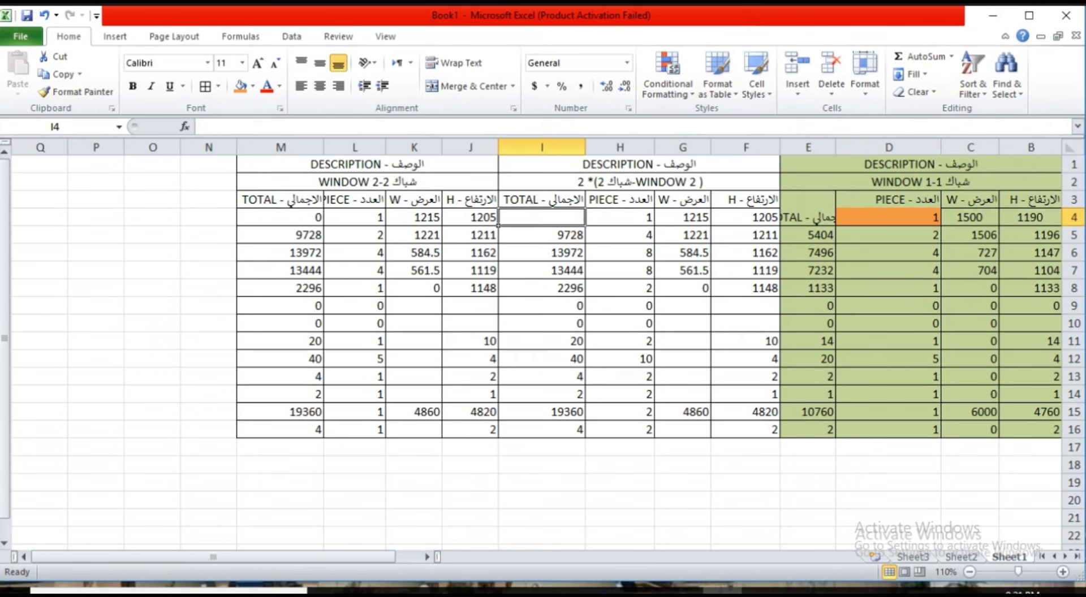
{"action": "left_click_drag", "start_coordinate": [542, 200], "coordinate": [542, 217]}
{"action": "left_click", "coordinate": [458, 86]}
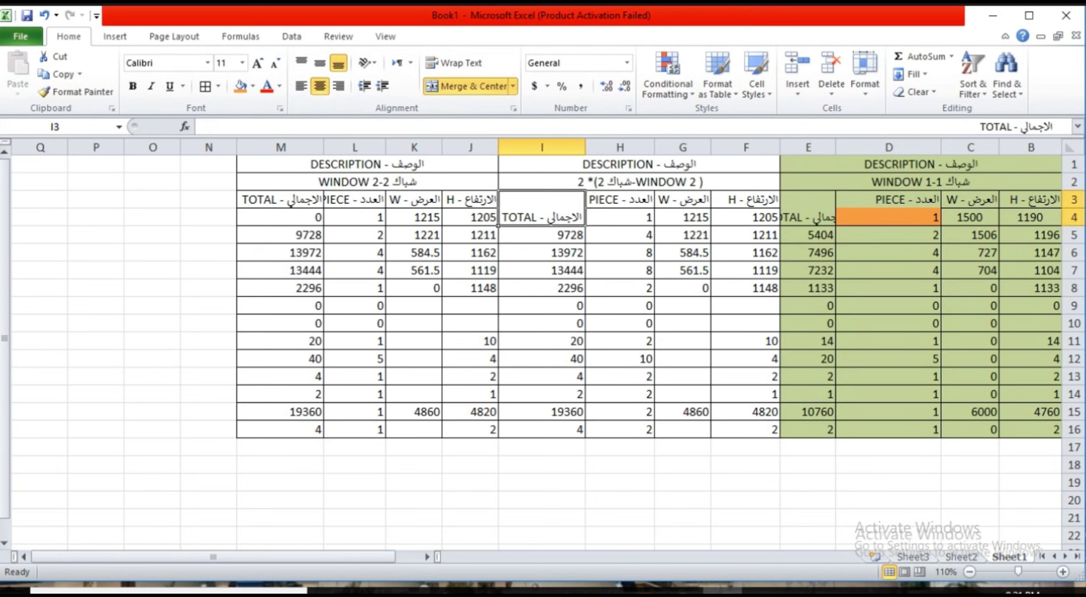
- Clear the 0 from M4 and merge M3:M4 into one TOTAL header
{"action": "left_click", "coordinate": [281, 217]}
{"action": "key", "text": "Delete"}
{"action": "left_click_drag", "start_coordinate": [281, 199], "coordinate": [280, 217]}
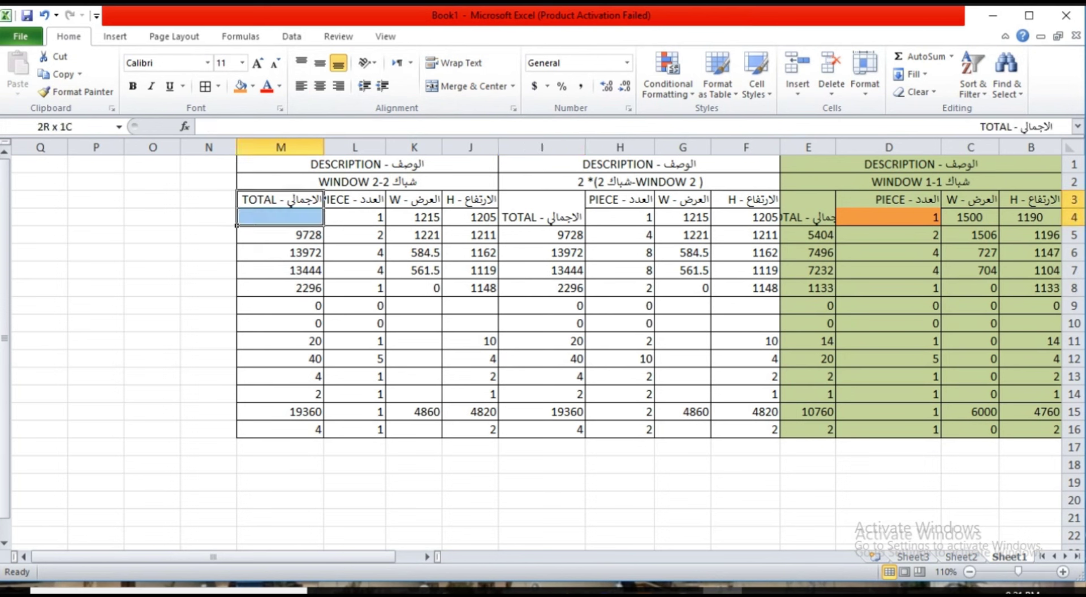
{"action": "left_click", "coordinate": [458, 86]}
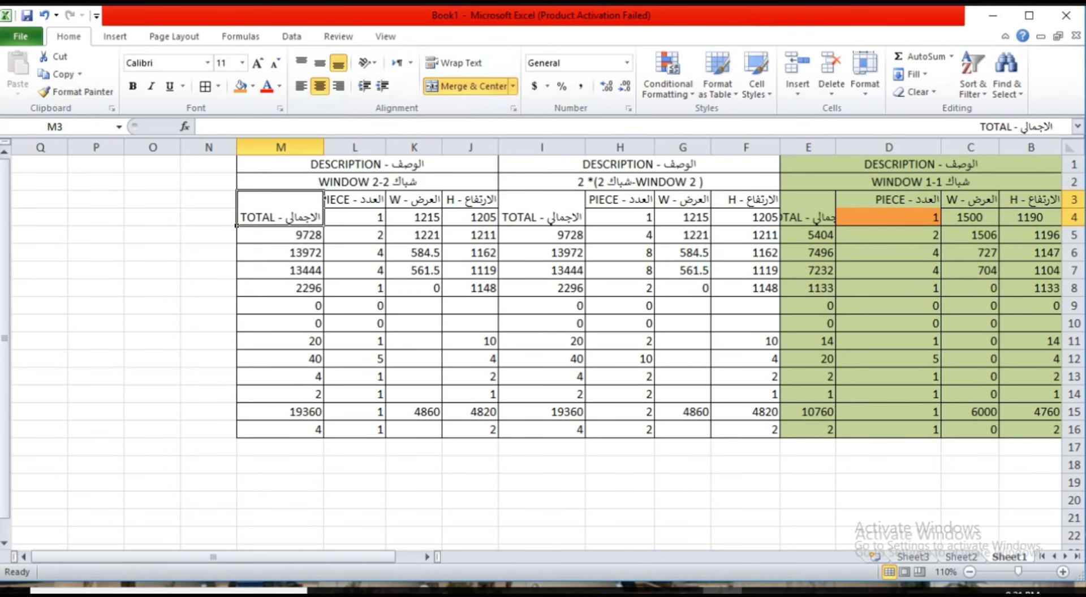
{"action": "left_click", "coordinate": [443, 401]}
- Paint the WINDOW 1-1 formatting onto the WINDOW 2 block, then undo it
{"action": "left_click_drag", "start_coordinate": [809, 164], "coordinate": [1029, 217]}
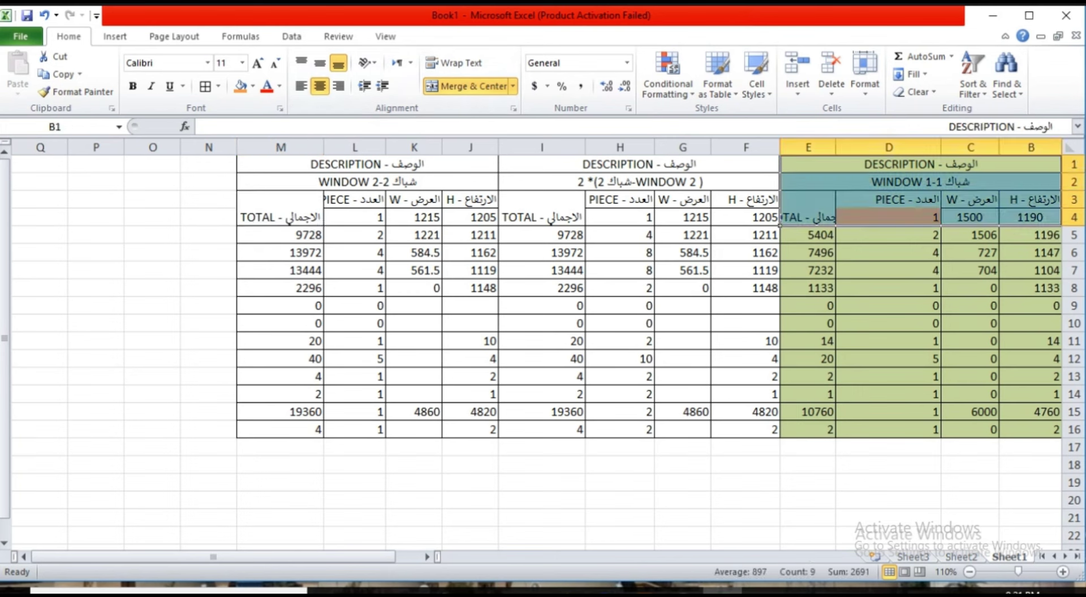
{"action": "left_click", "coordinate": [77, 92]}
{"action": "mouse_move", "coordinate": [747, 164]}
{"action": "left_mouse_down"}
{"action": "mouse_move", "coordinate": [541, 324]}
{"action": "mouse_move", "coordinate": [542, 430]}
{"action": "left_mouse_up"}
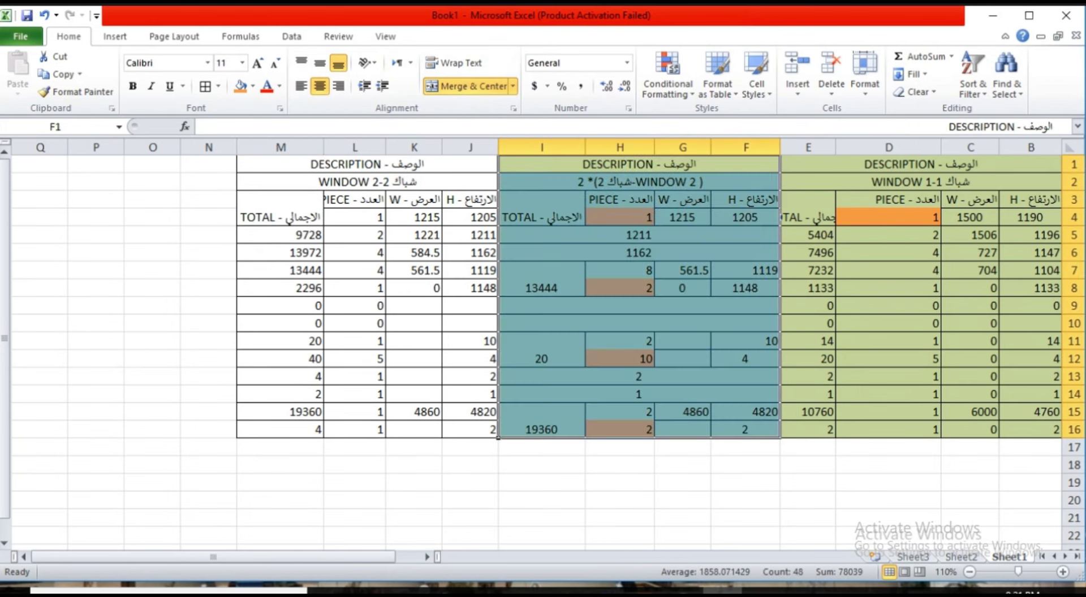
{"action": "left_click", "coordinate": [542, 500]}
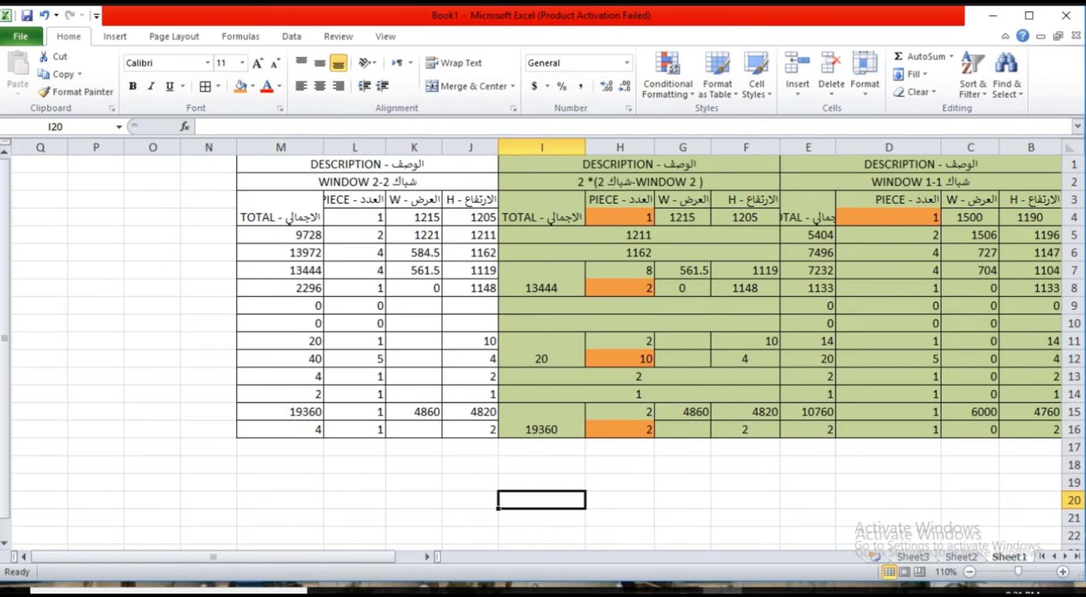
{"action": "key", "text": "ctrl+z"}
- Fill the WINDOW 2 block F1:I16 with Light Green
{"action": "left_click", "coordinate": [745, 517]}
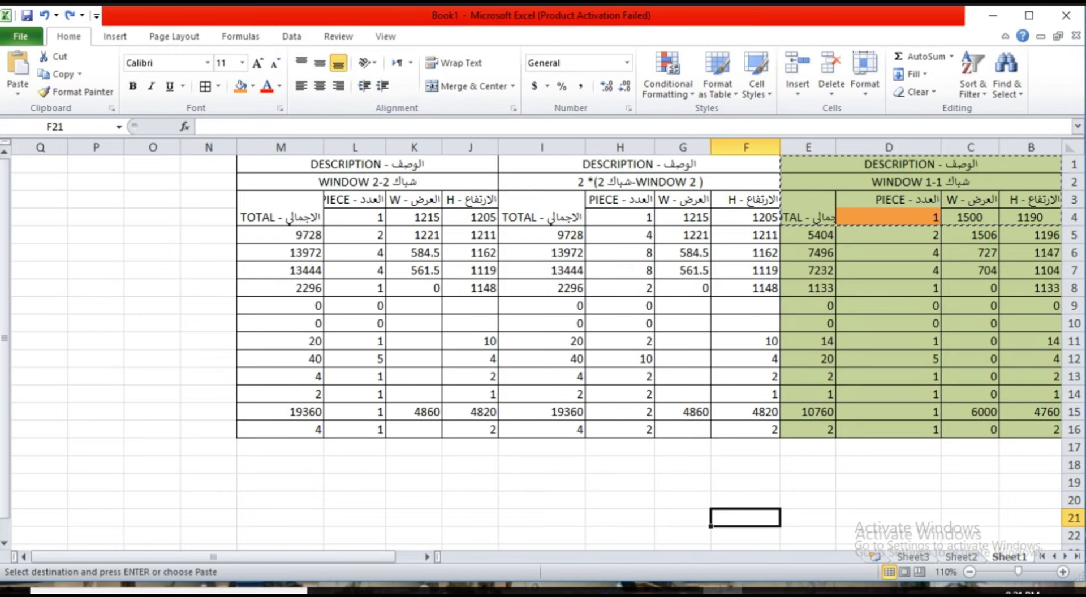
{"action": "left_click_drag", "start_coordinate": [747, 164], "coordinate": [542, 430]}
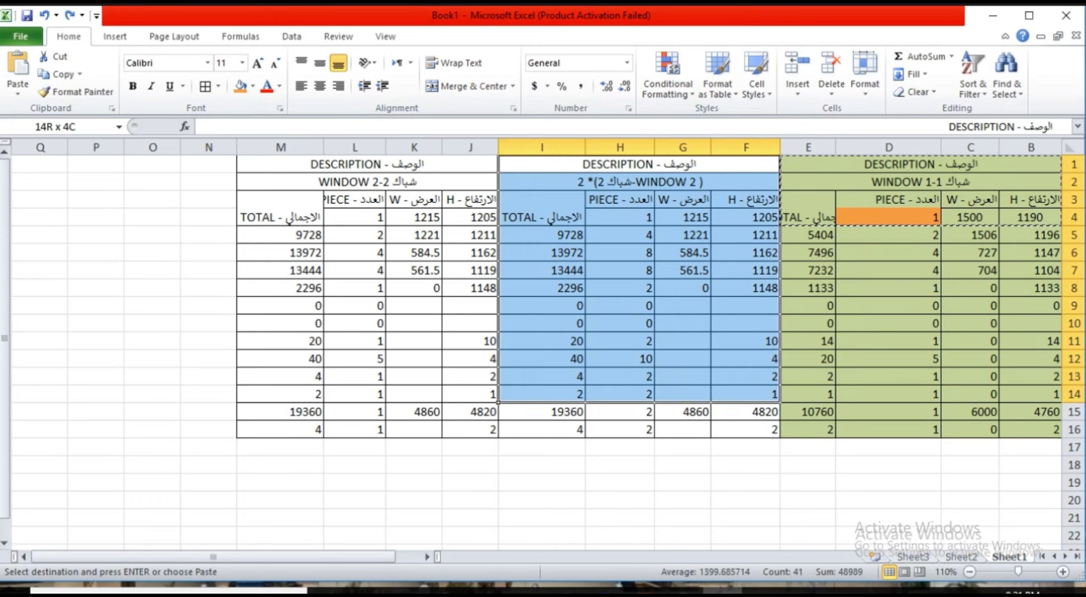
{"action": "left_click", "coordinate": [252, 86]}
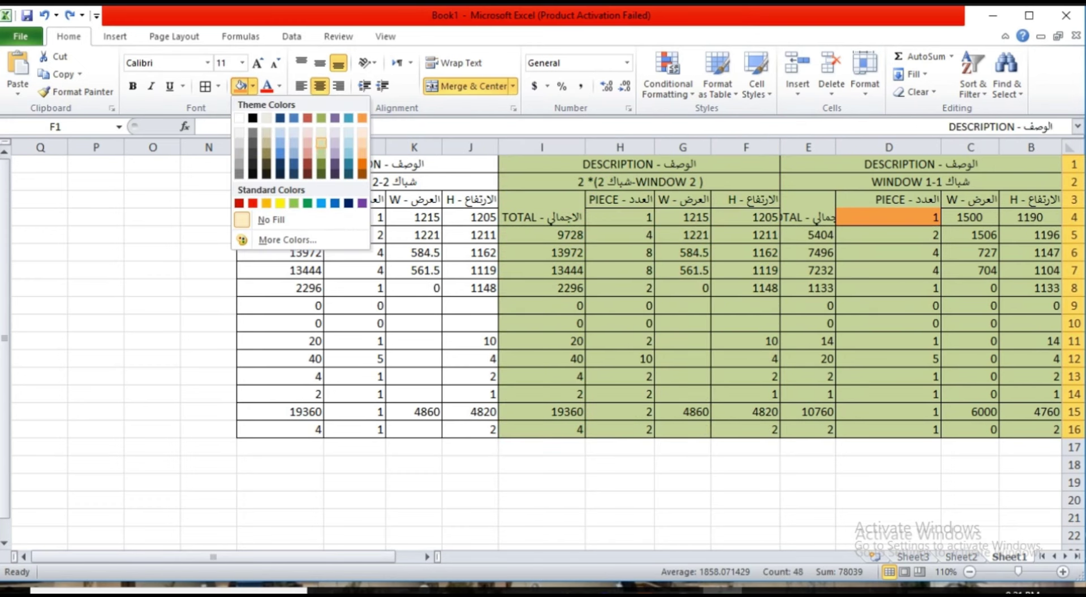
{"action": "left_click", "coordinate": [293, 203]}
{"action": "left_click", "coordinate": [620, 341]}
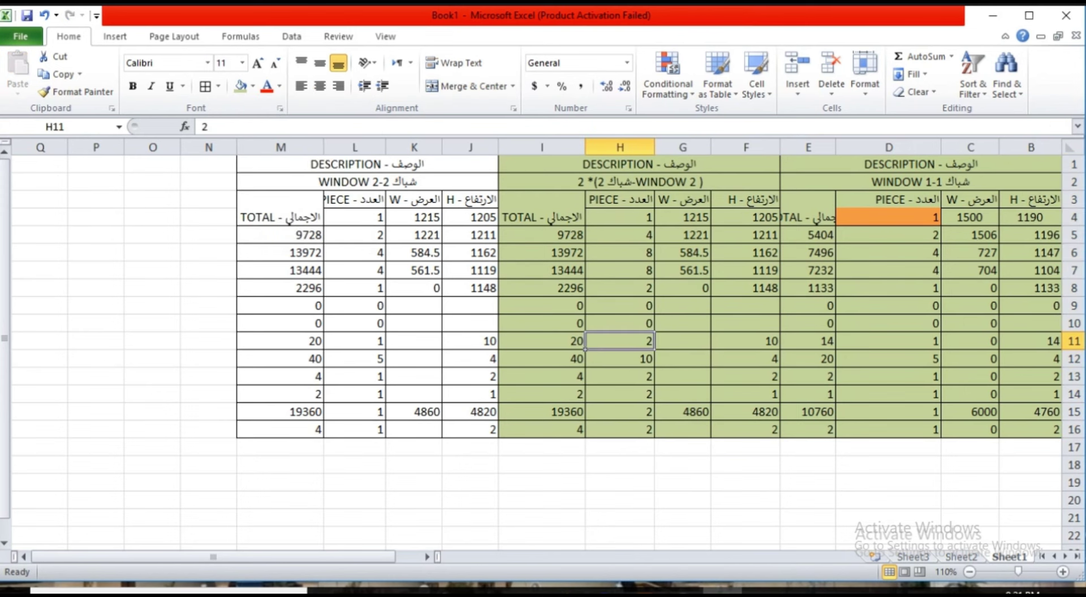
{"action": "left_click", "coordinate": [443, 223]}
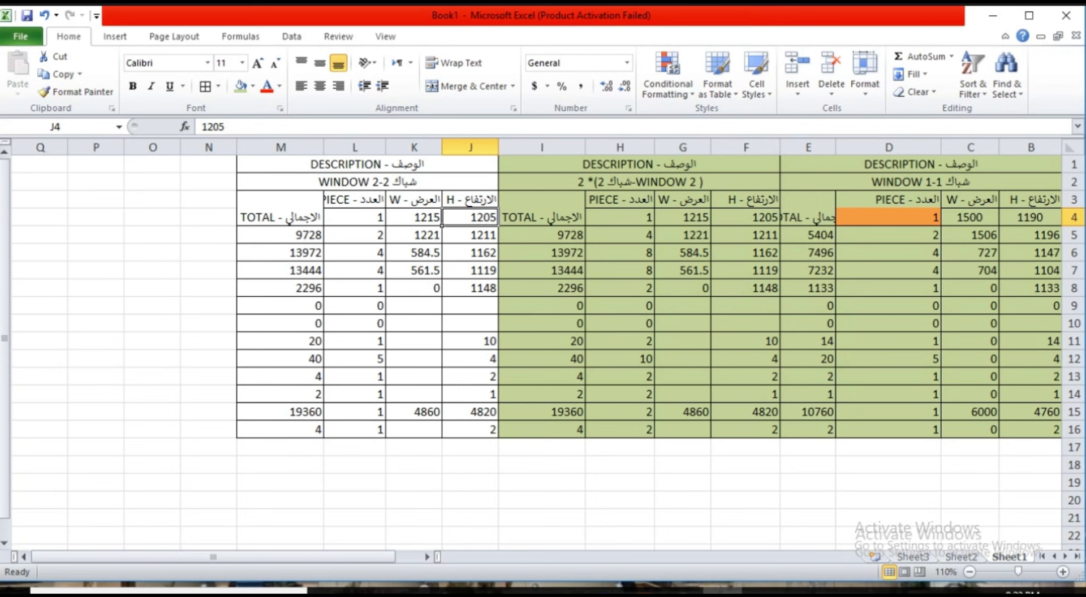
- Enter height 550 in J4 and width 625 in K4
{"action": "type", "text": "620"}
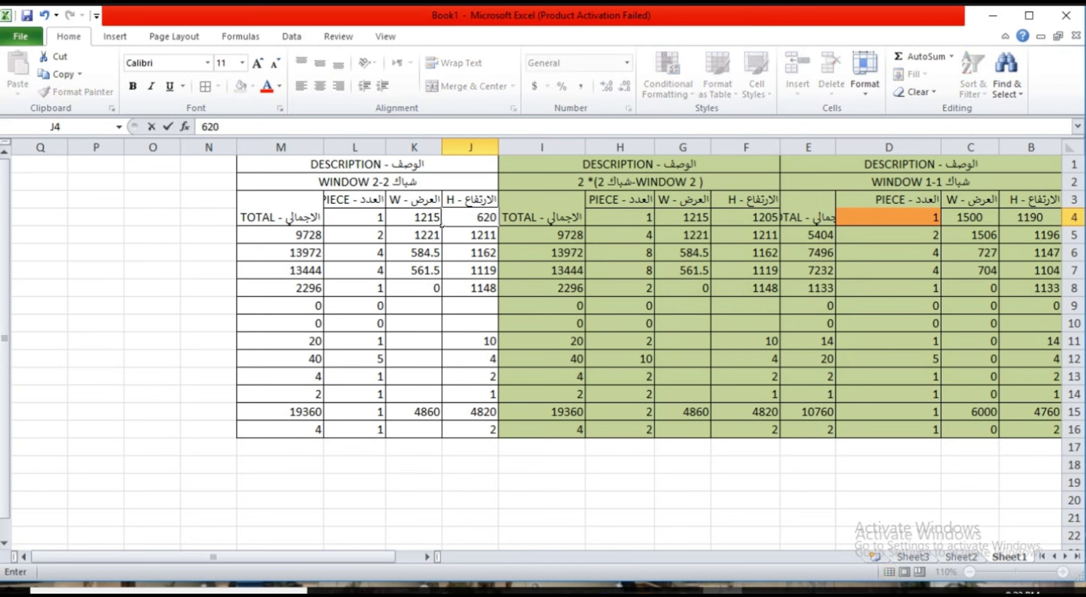
{"action": "key", "text": "BackSpace"}
{"action": "key", "text": "BackSpace"}
{"action": "key", "text": "BackSpace"}
{"action": "type", "text": "5"}
{"action": "type", "text": "50"}
{"action": "key", "text": "Tab"}
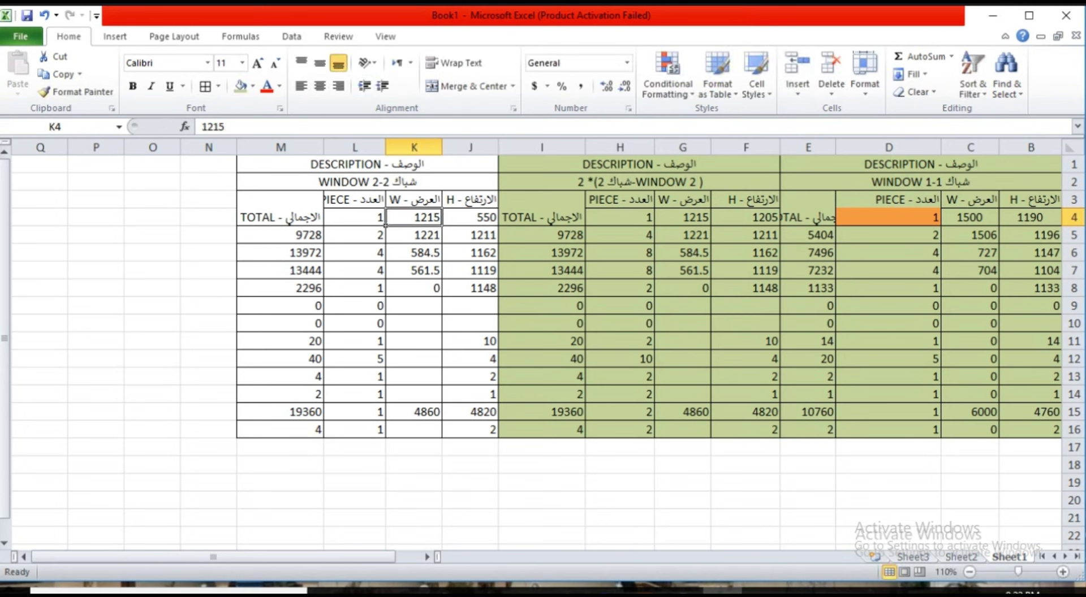
{"action": "type", "text": "6"}
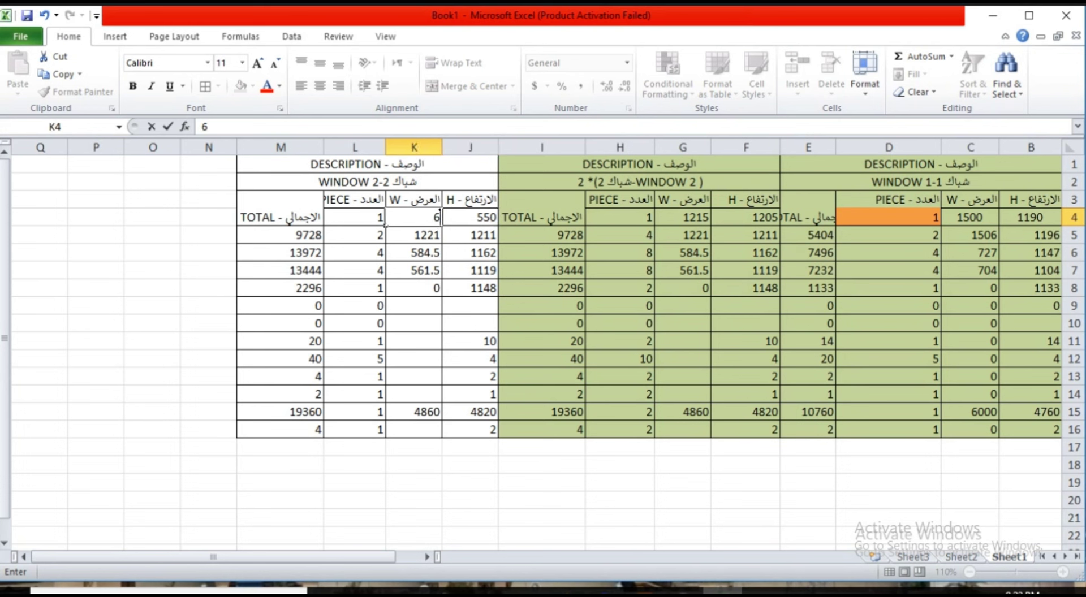
{"action": "type", "text": "25"}
{"action": "key", "text": "Return"}
- Clear the WINDOW 2-2 heights and widths below row 4 (J5:K16)
{"action": "key", "text": "Tab"}
{"action": "key", "text": "Up"}
{"action": "key", "text": "Right"}
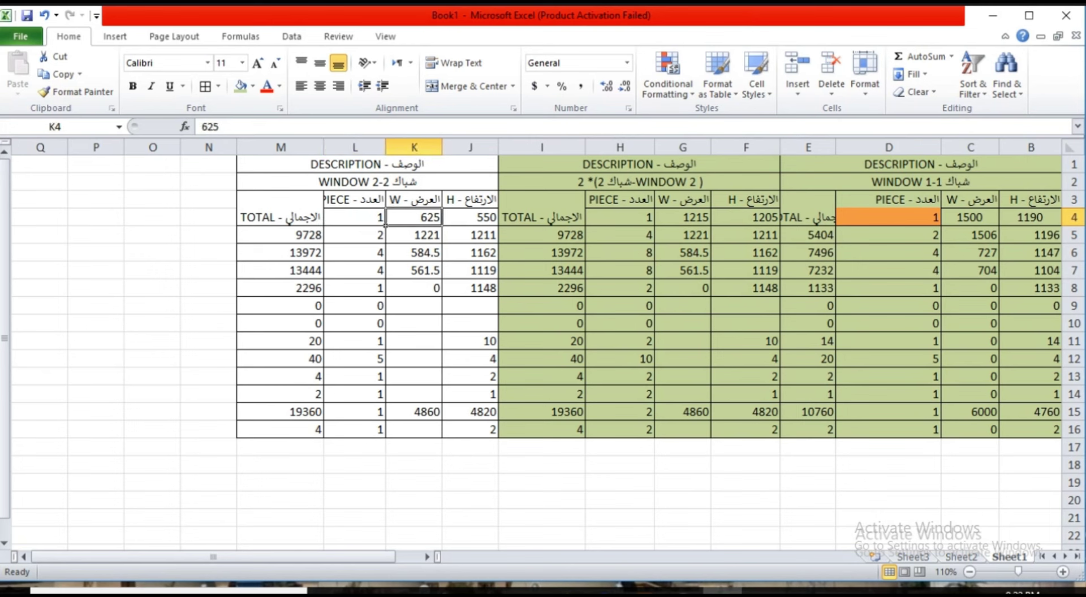
{"action": "key", "text": "Right"}
{"action": "key", "text": "Down"}
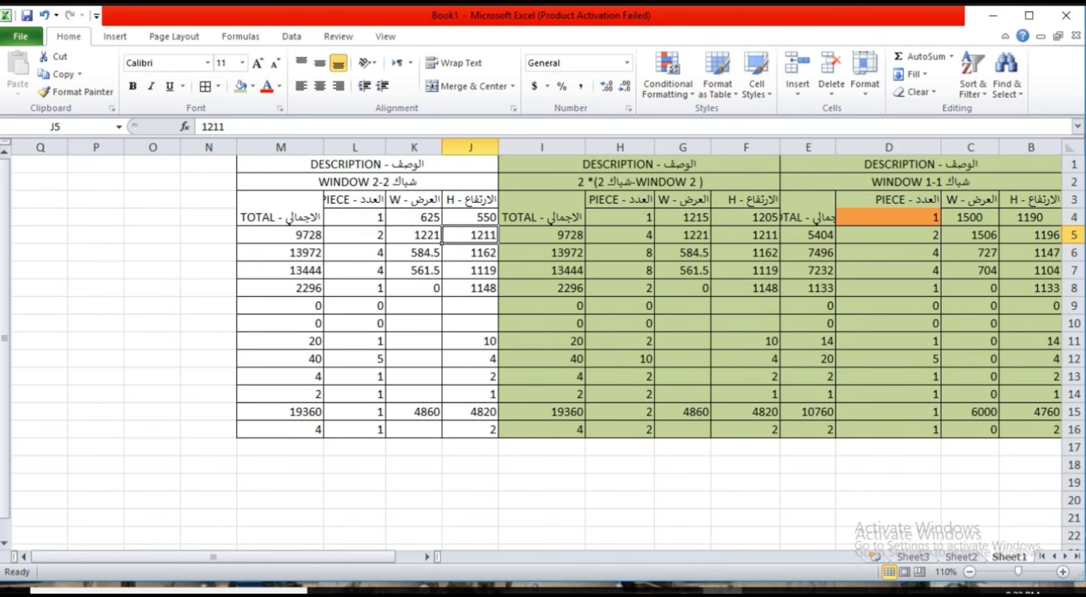
{"action": "mouse_move", "coordinate": [443, 242]}
{"action": "left_mouse_down"}
{"action": "mouse_move", "coordinate": [385, 439]}
{"action": "mouse_move", "coordinate": [442, 243]}
{"action": "left_mouse_up"}
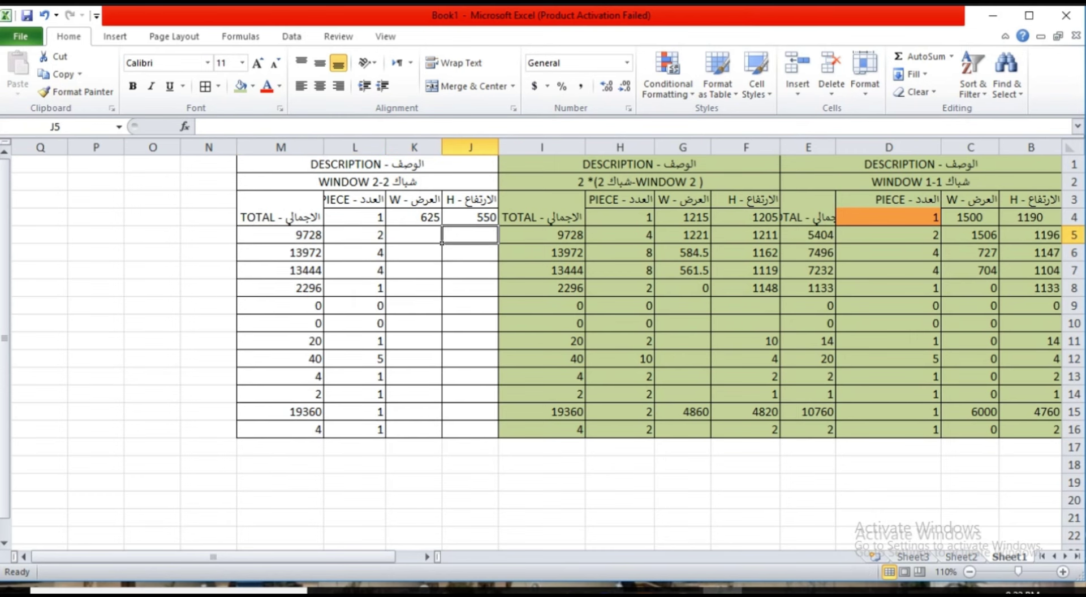
{"action": "left_click", "coordinate": [745, 235]}
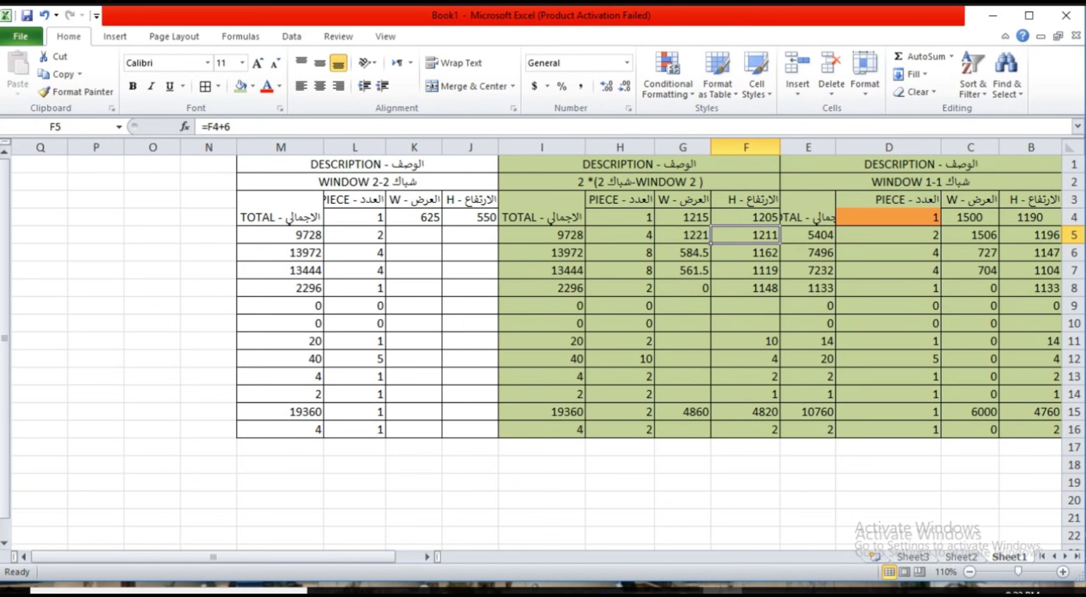
{"action": "left_click", "coordinate": [470, 235]}
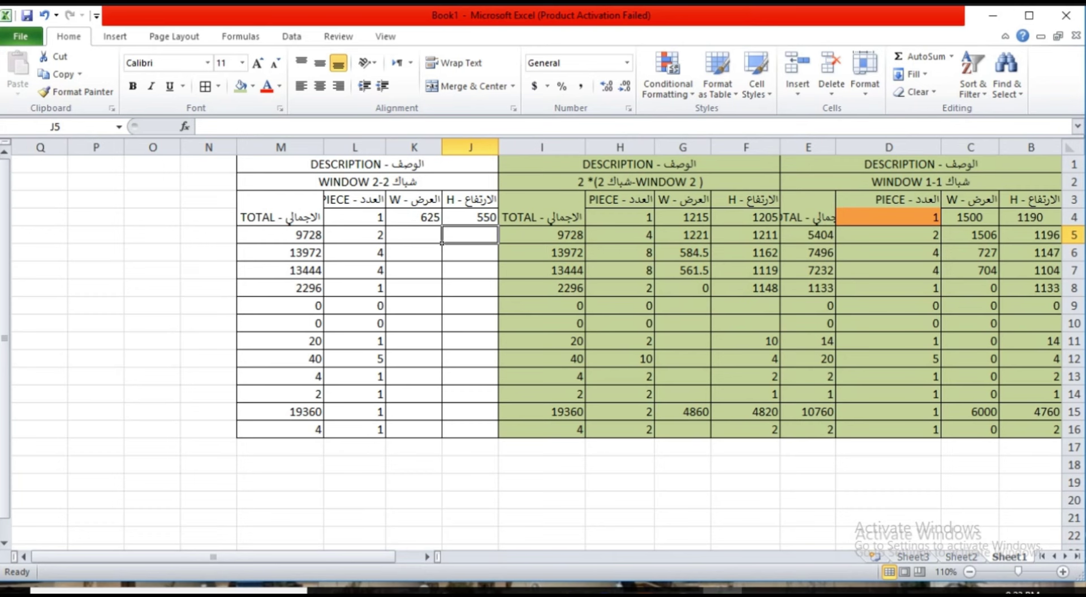
- Select cell B3 as the freeze point beside the descriptions
{"action": "left_click_drag", "start_coordinate": [351, 557], "coordinate": [380, 556]}
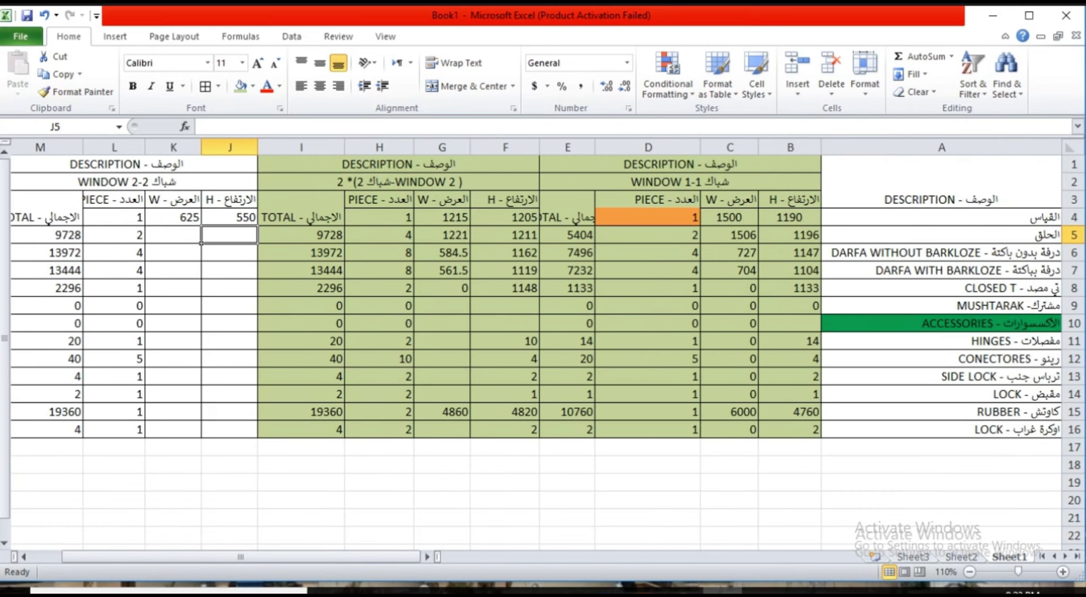
{"action": "left_click", "coordinate": [942, 217]}
{"action": "left_click", "coordinate": [790, 217]}
{"action": "left_click", "coordinate": [759, 207]}
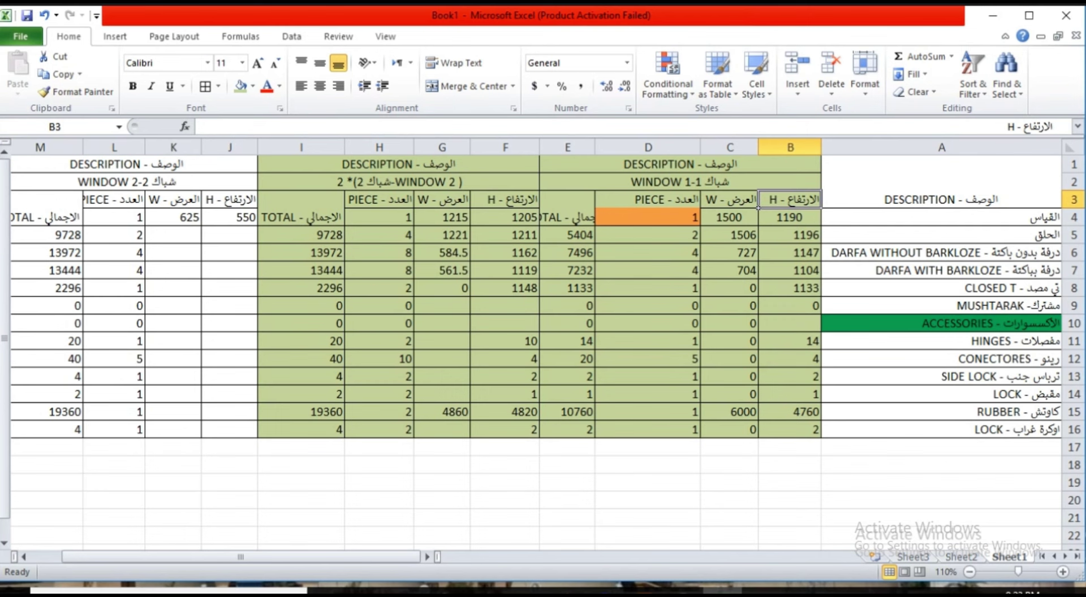
- Freeze panes at B3 from the View tab and check sideways scrolling
{"action": "left_click", "coordinate": [338, 37]}
{"action": "left_click", "coordinate": [240, 36]}
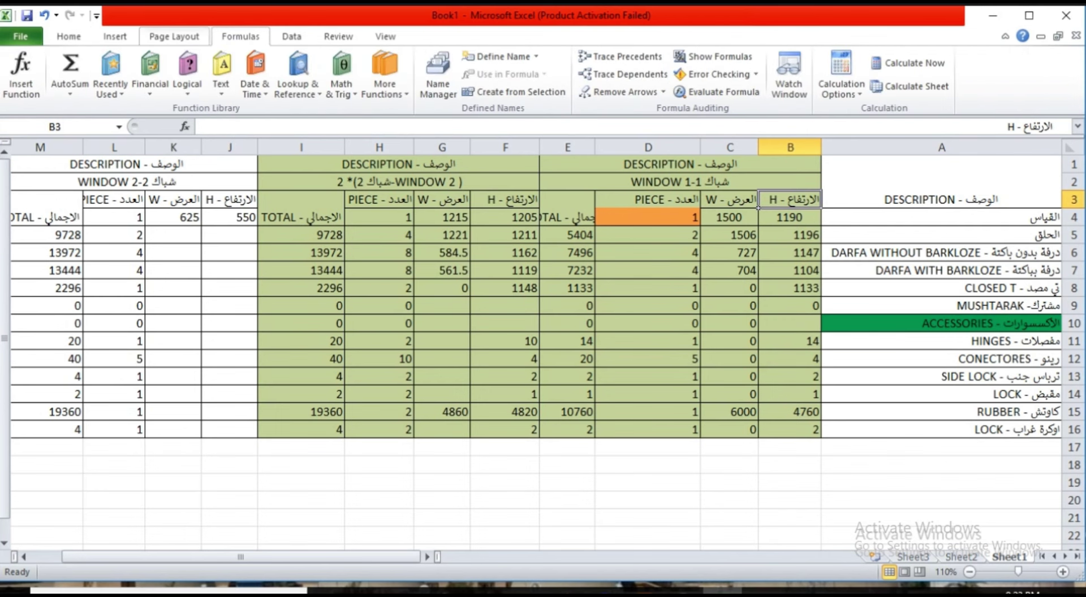
{"action": "left_click", "coordinate": [174, 37]}
{"action": "left_click", "coordinate": [115, 36]}
{"action": "left_click", "coordinate": [69, 36]}
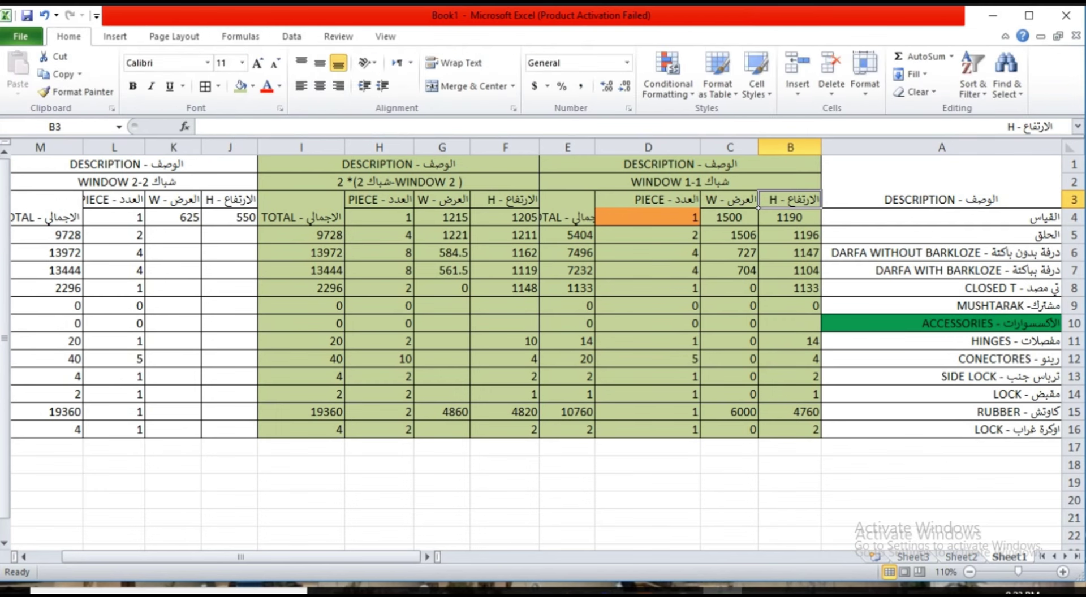
{"action": "left_click", "coordinate": [385, 36]}
{"action": "left_click", "coordinate": [552, 79]}
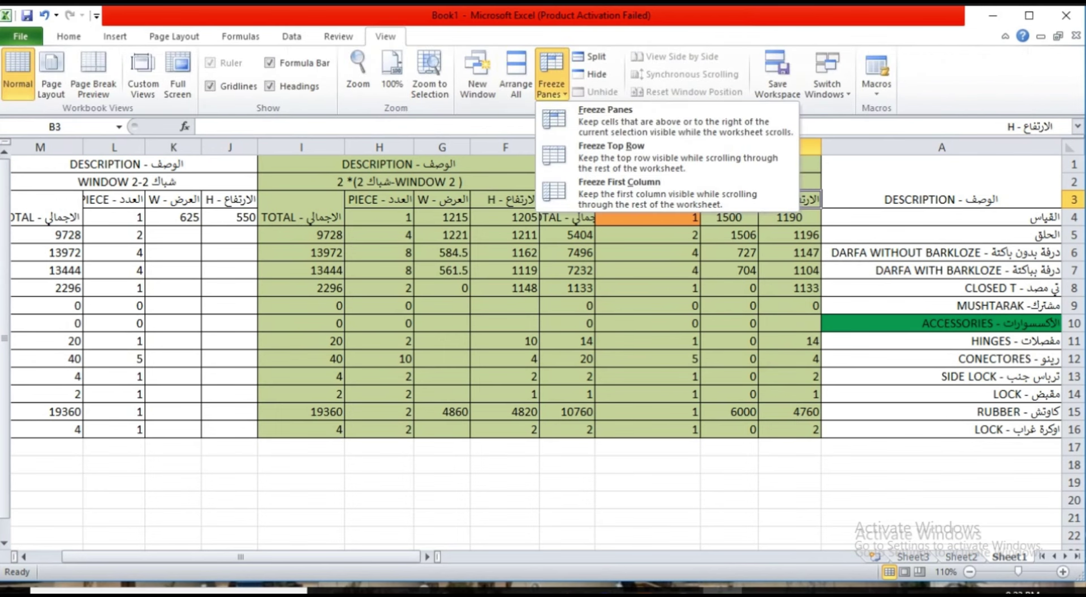
{"action": "left_click", "coordinate": [622, 120]}
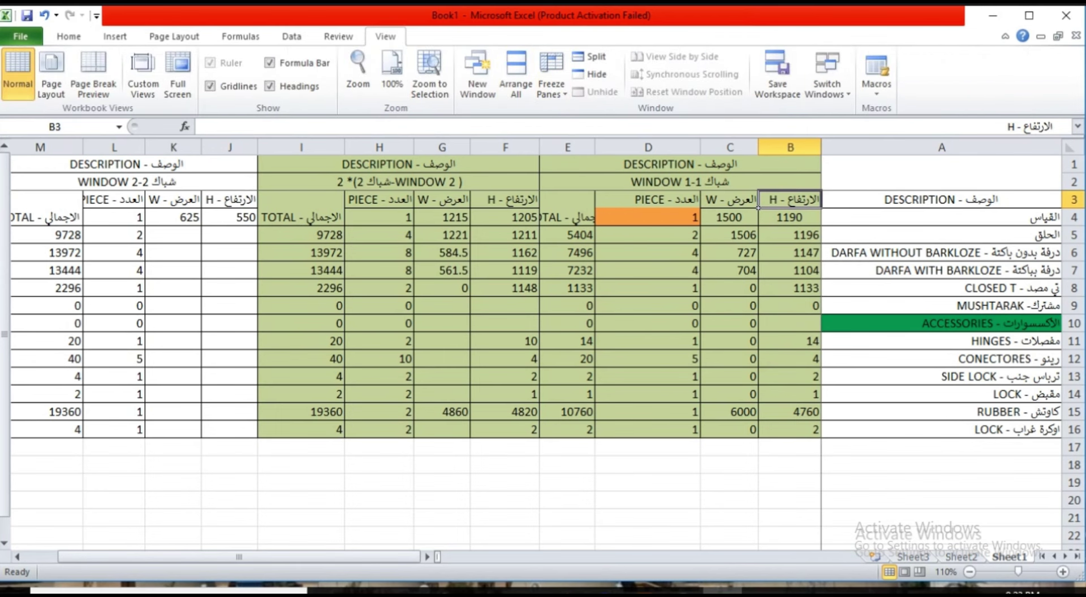
{"action": "scroll", "coordinate": [416, 345], "scroll_direction": "left", "scroll_amount": 3}
{"action": "scroll", "coordinate": [416, 345], "scroll_direction": "left", "scroll_amount": 3}
{"action": "scroll", "coordinate": [416, 345], "scroll_direction": "left", "scroll_amount": 2}
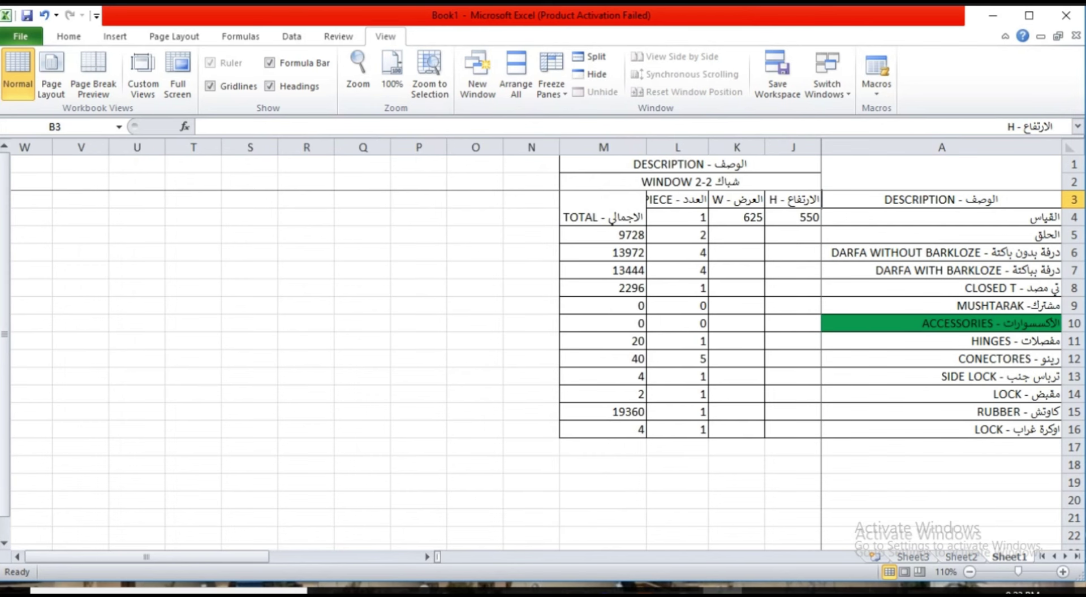
{"action": "scroll", "coordinate": [416, 345], "scroll_direction": "right", "scroll_amount": 1}
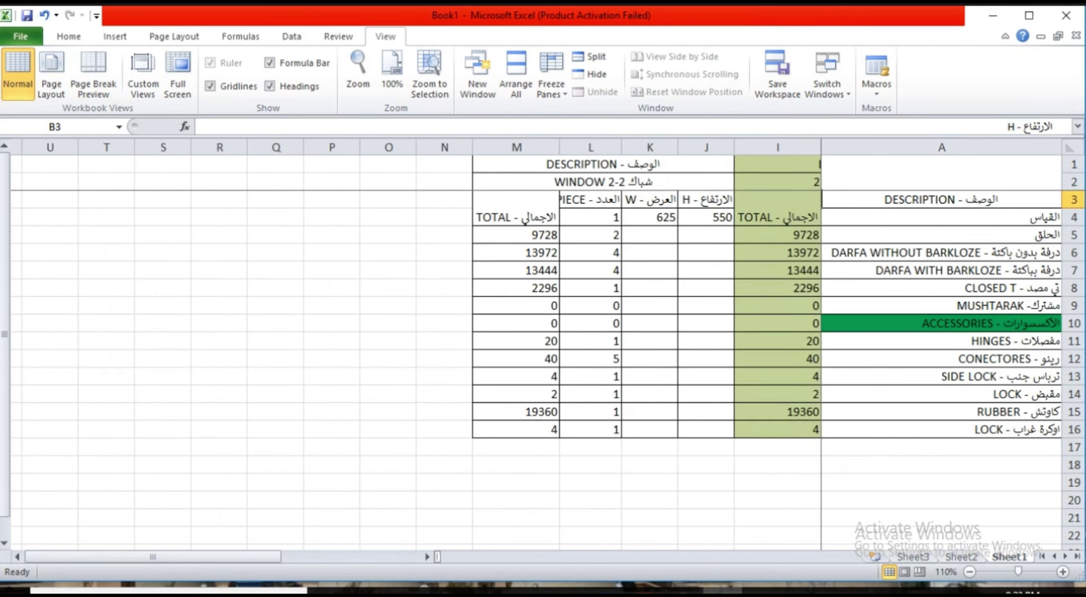
{"action": "scroll", "coordinate": [416, 345], "scroll_direction": "left", "scroll_amount": 1}
- Enter =J4+6 in J5 and =K4+6 in K5, giving 556 and 631
{"action": "left_click", "coordinate": [792, 234]}
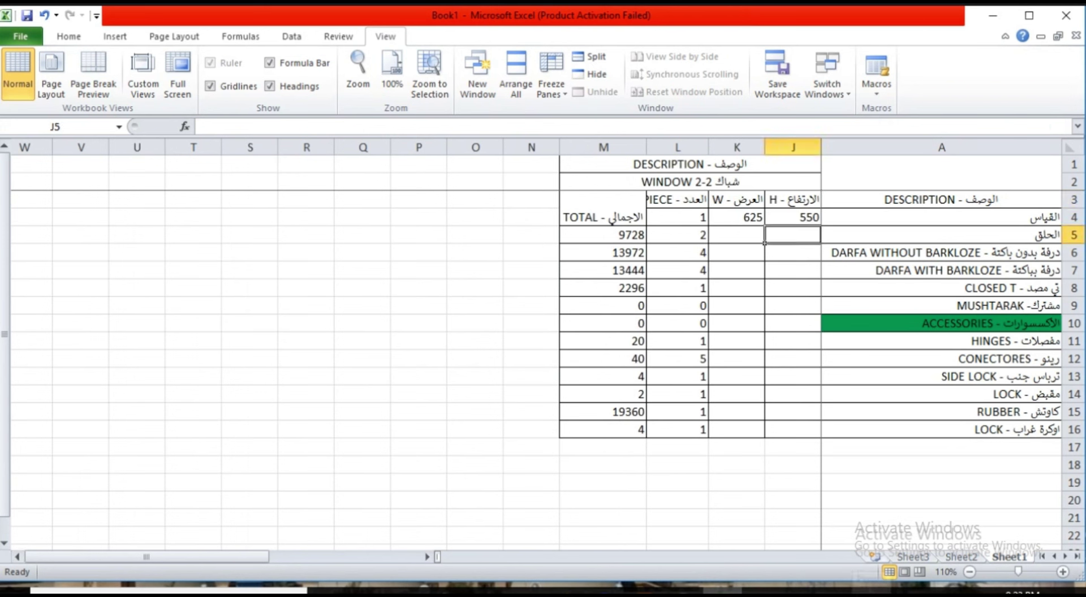
{"action": "type", "text": "="}
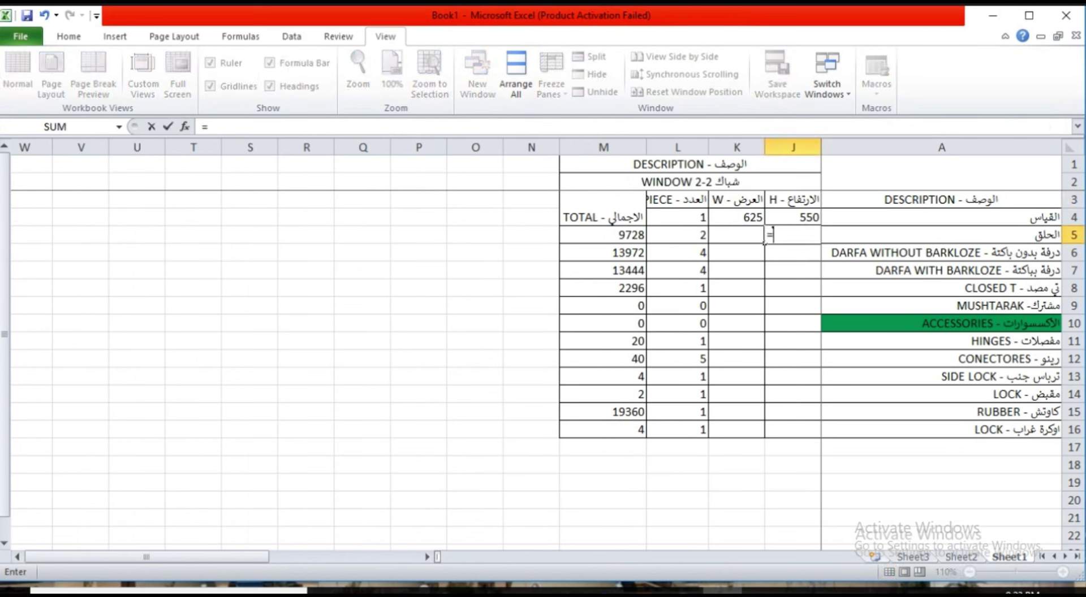
{"action": "type", "text": "J4+6"}
{"action": "key", "text": "Return"}
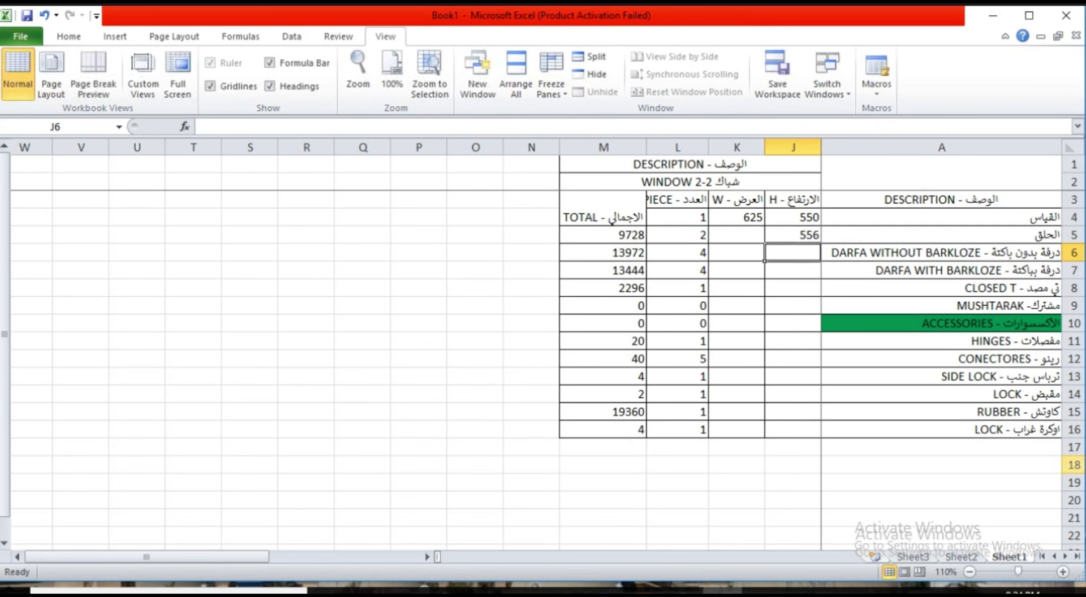
{"action": "left_click", "coordinate": [736, 235]}
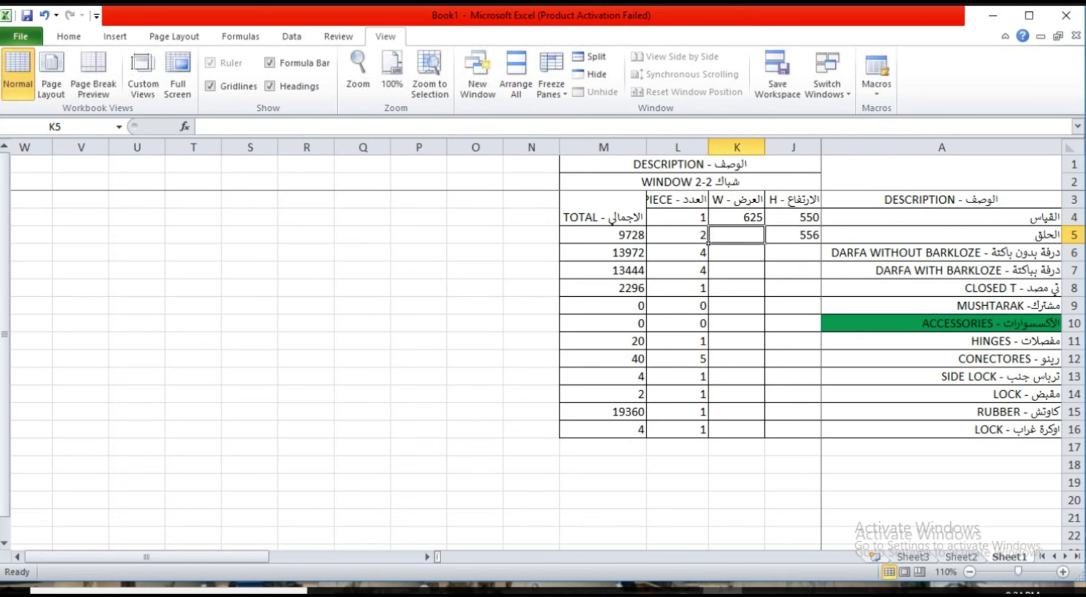
{"action": "type", "text": "=K4"}
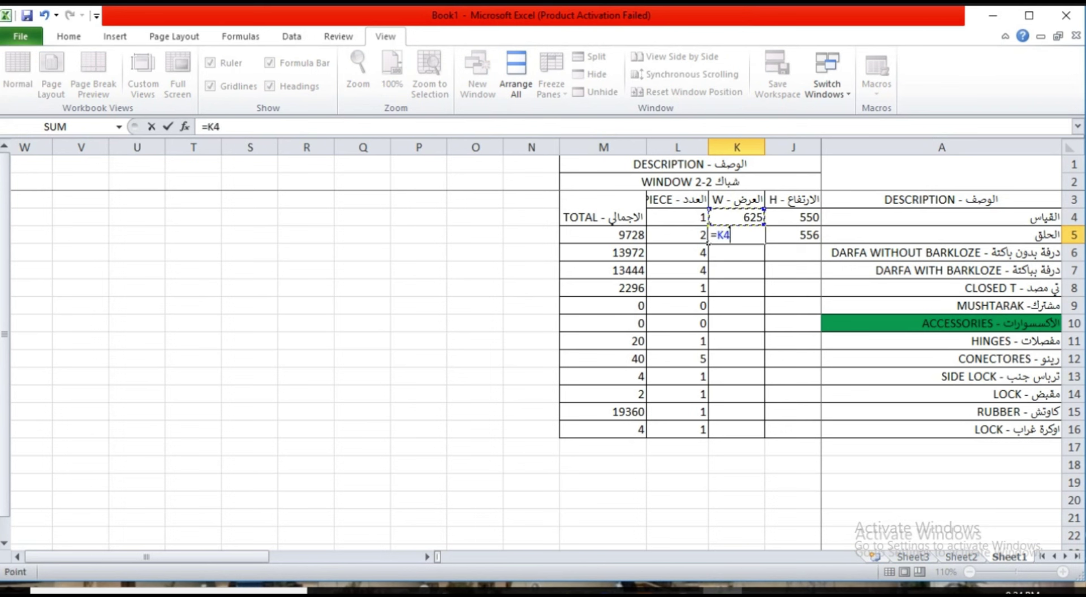
{"action": "type", "text": "+6"}
{"action": "key", "text": "Return"}
- Set J6 to =J4-43 so it shows 507
{"action": "left_click", "coordinate": [792, 253]}
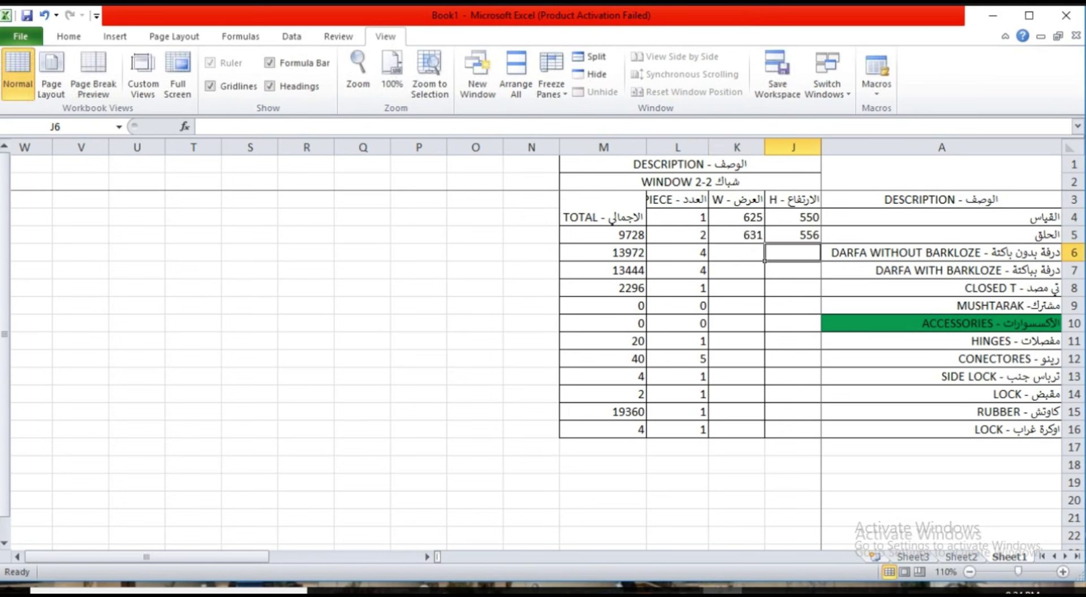
{"action": "type", "text": "="}
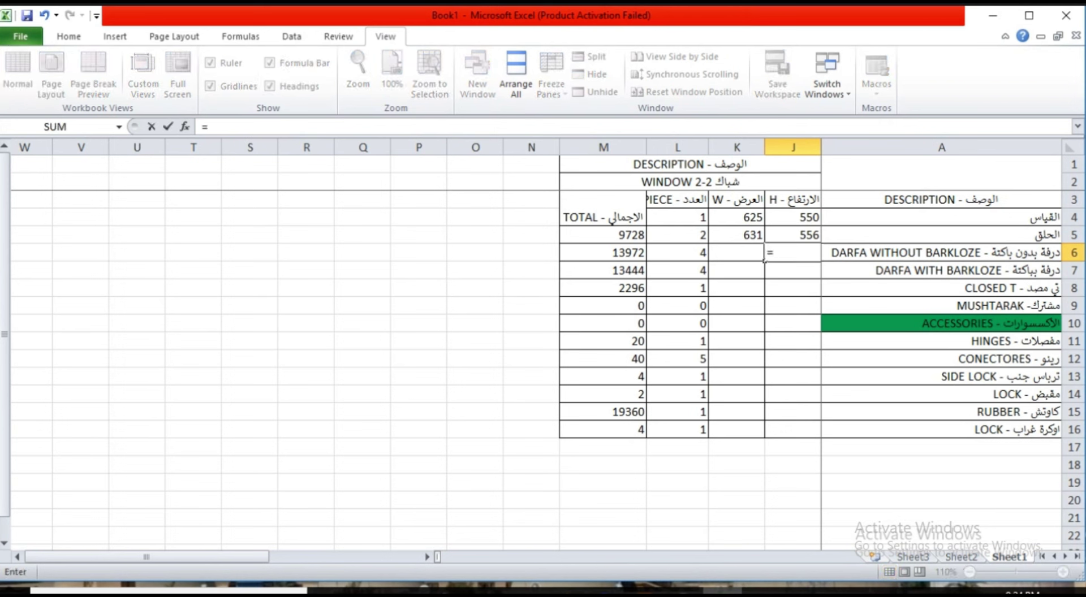
{"action": "key", "text": "Up"}
{"action": "key", "text": "Up"}
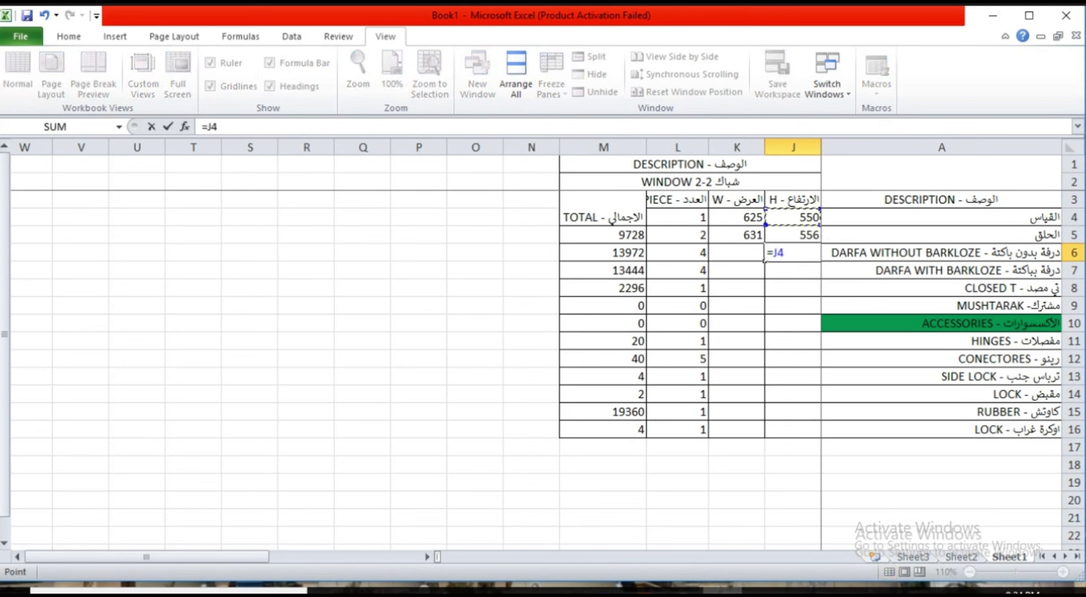
{"action": "type", "text": "-43"}
{"action": "key", "text": "Return"}
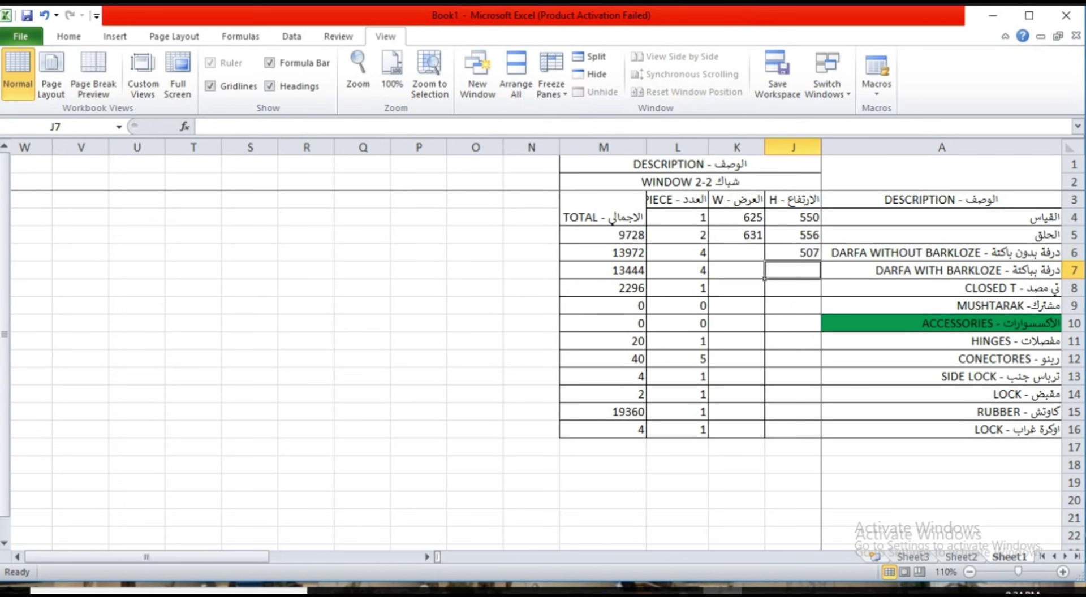
{"action": "left_click", "coordinate": [737, 252]}
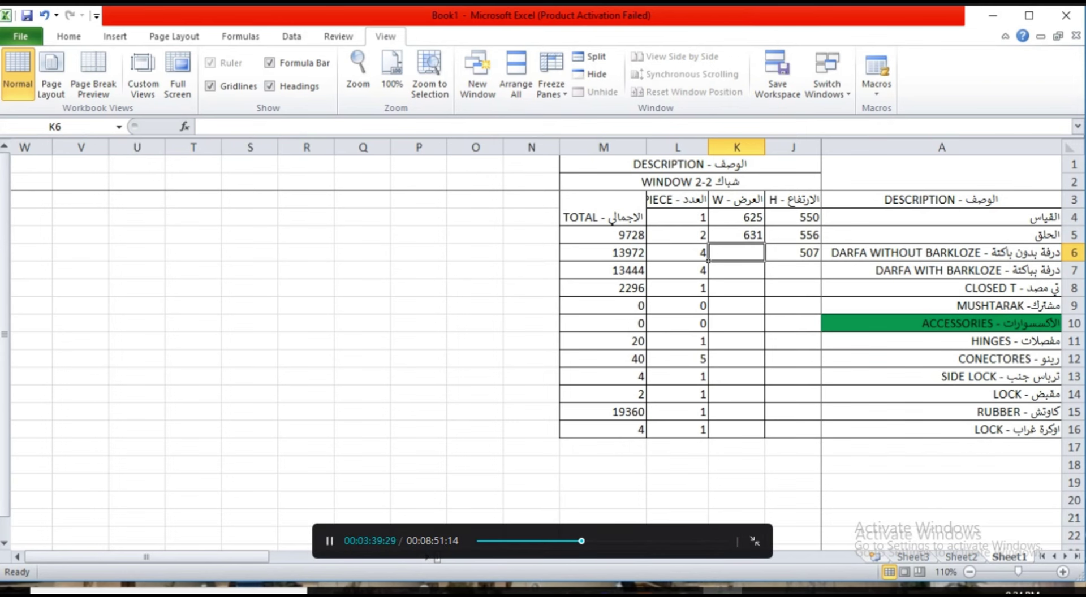
- Exit and re-enter CapCut's full-screen preview of the recording
{"action": "key", "text": "Escape"}
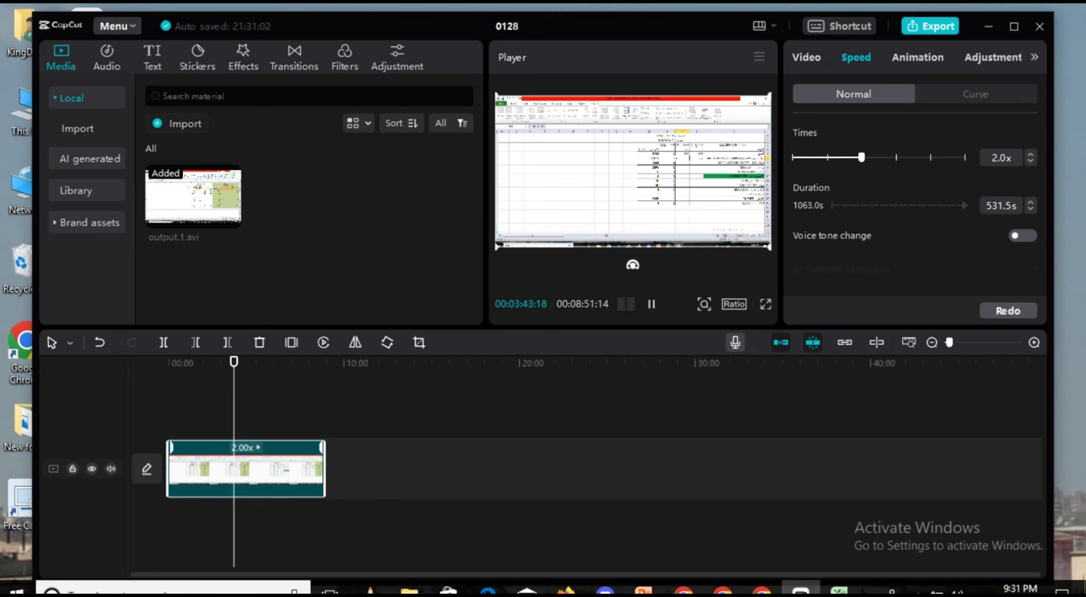
{"action": "left_click", "coordinate": [765, 304]}
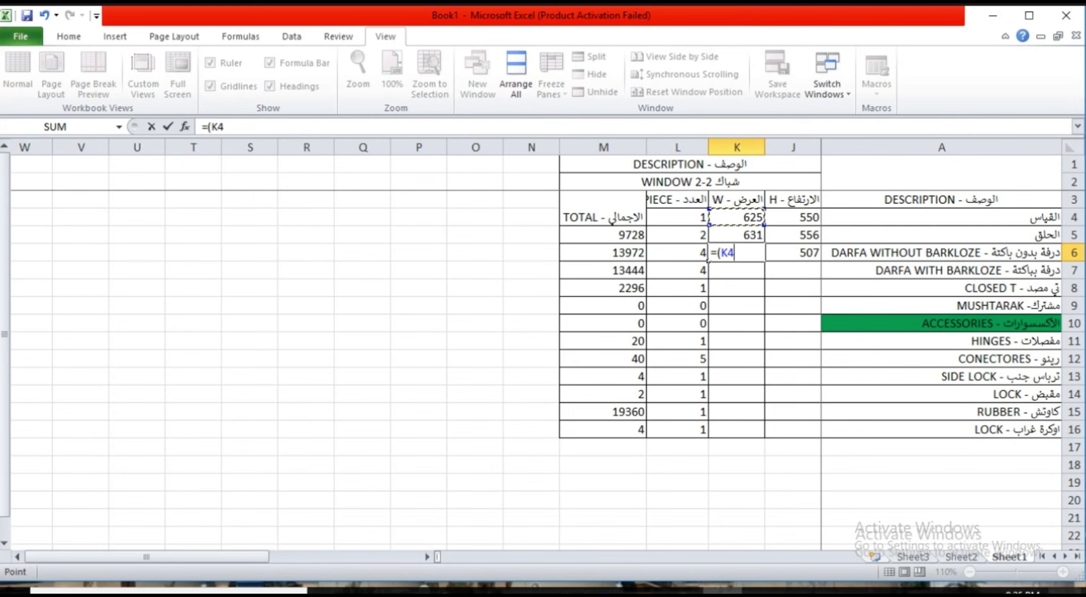
{"action": "key", "text": "Escape"}
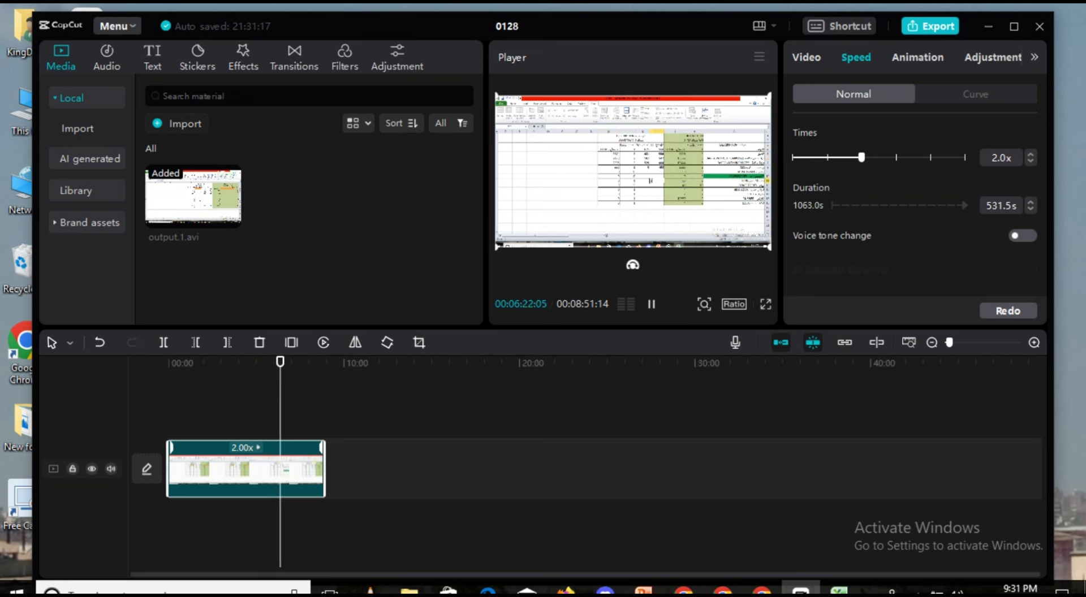
- Pause CapCut playback, then resume the recording in full-screen preview
{"action": "key", "text": "space"}
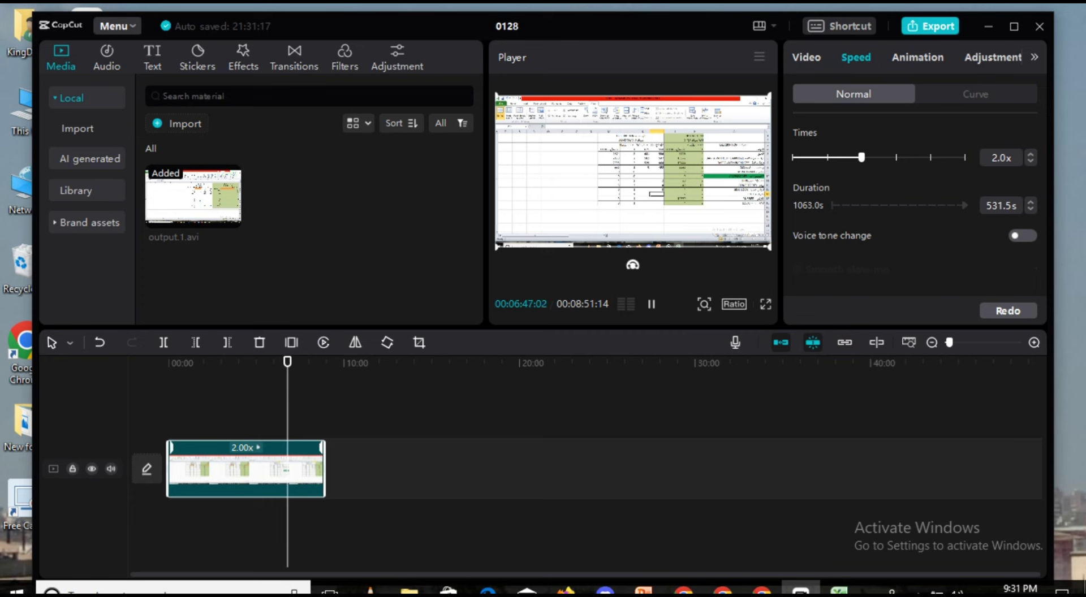
{"action": "key", "text": "ctrl+shift+f"}
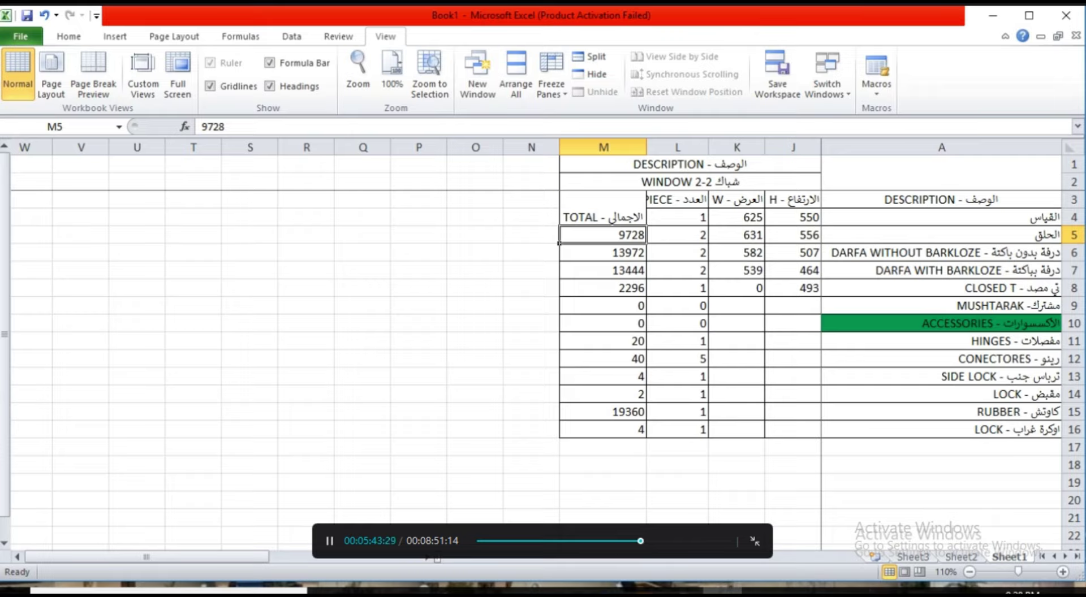
- Return to full-screen playback, then select J11 for the hinges size
{"action": "key", "text": "Escape"}
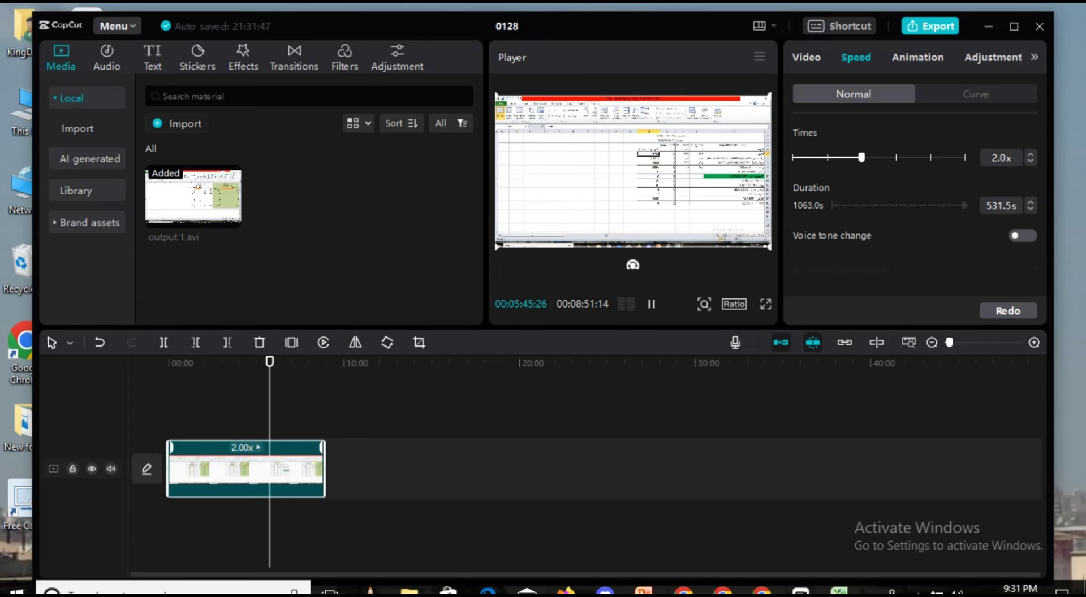
{"action": "key", "text": "ctrl+shift+f"}
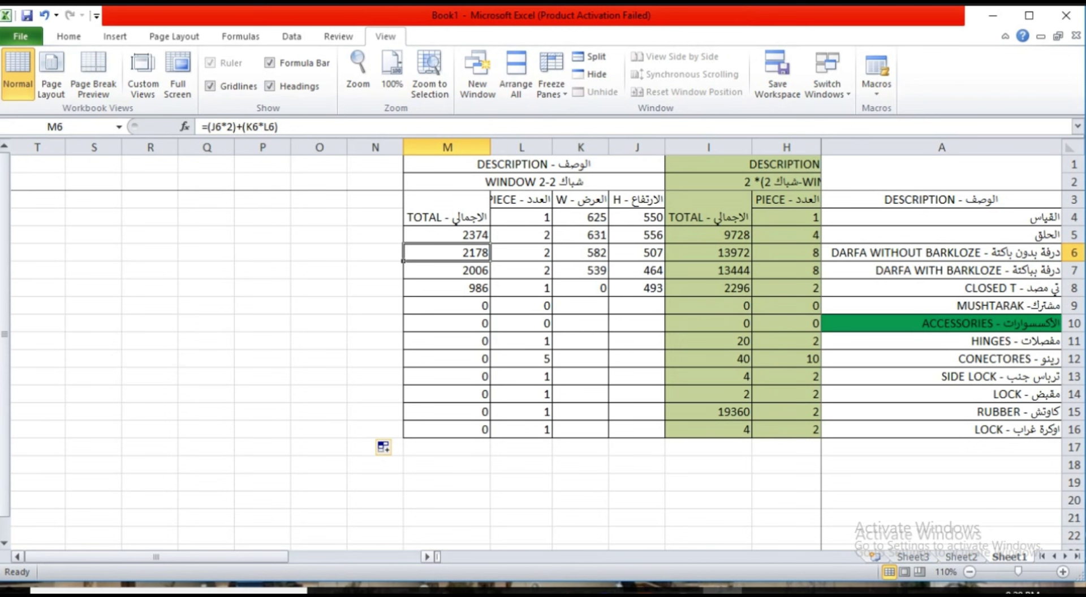
{"action": "left_click", "coordinate": [637, 341]}
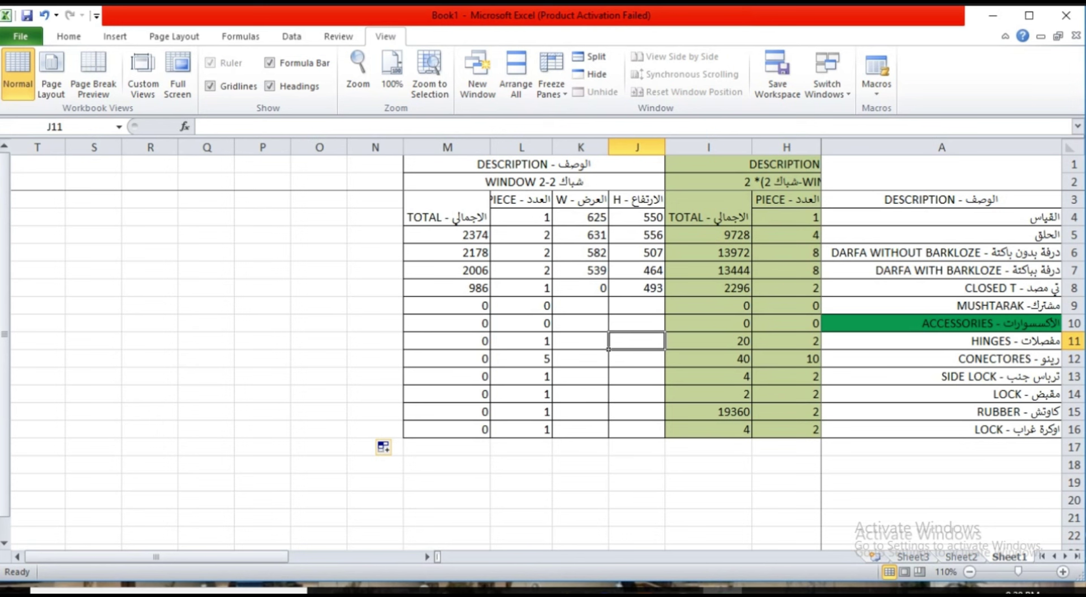
- Give hinges size 2 with 2 pieces and connectors size 4 with 3 pieces
{"action": "type", "text": "2"}
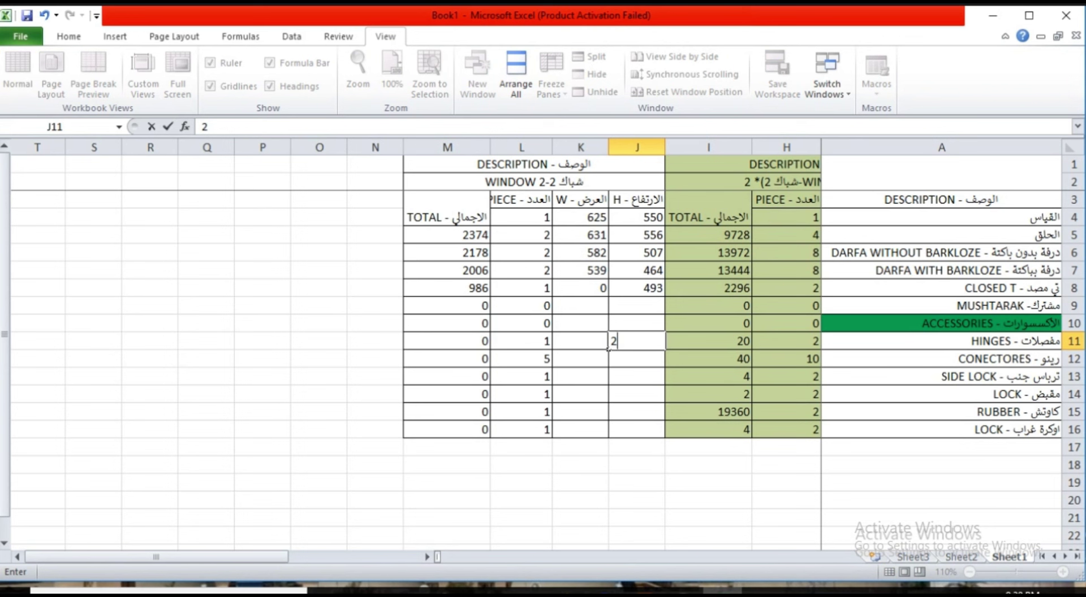
{"action": "left_click", "coordinate": [492, 346]}
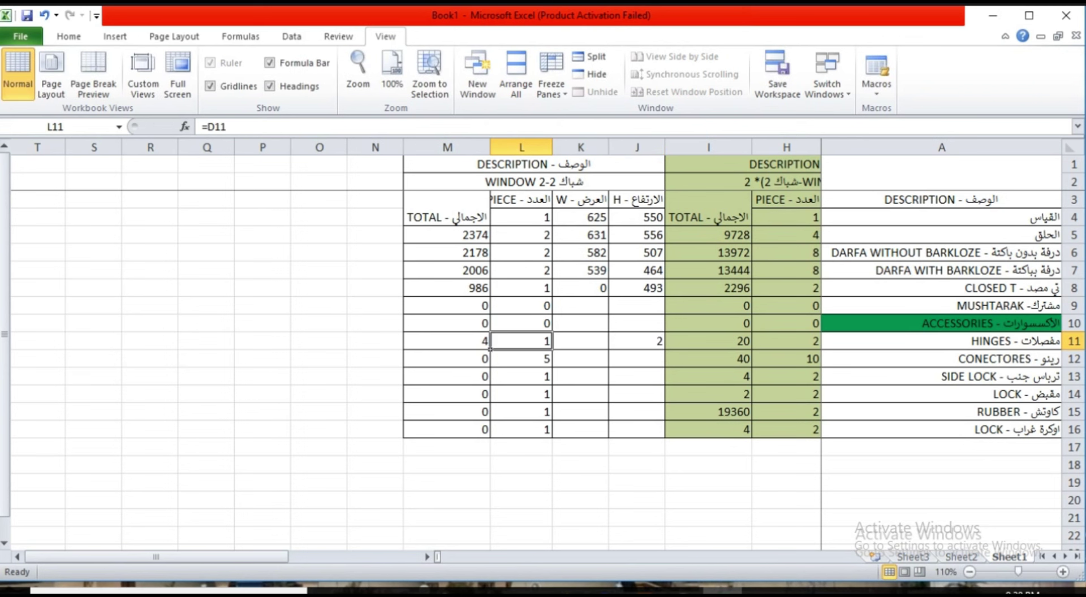
{"action": "type", "text": "2"}
{"action": "key", "text": "Return"}
{"action": "key", "text": "Right"}
{"action": "key", "text": "Right"}
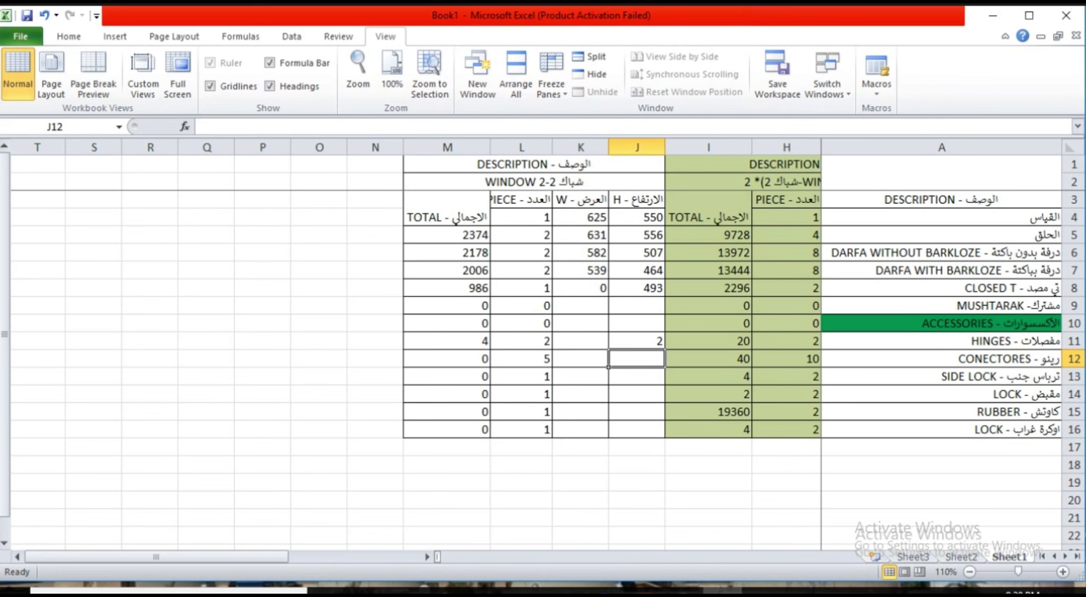
{"action": "type", "text": "=4"}
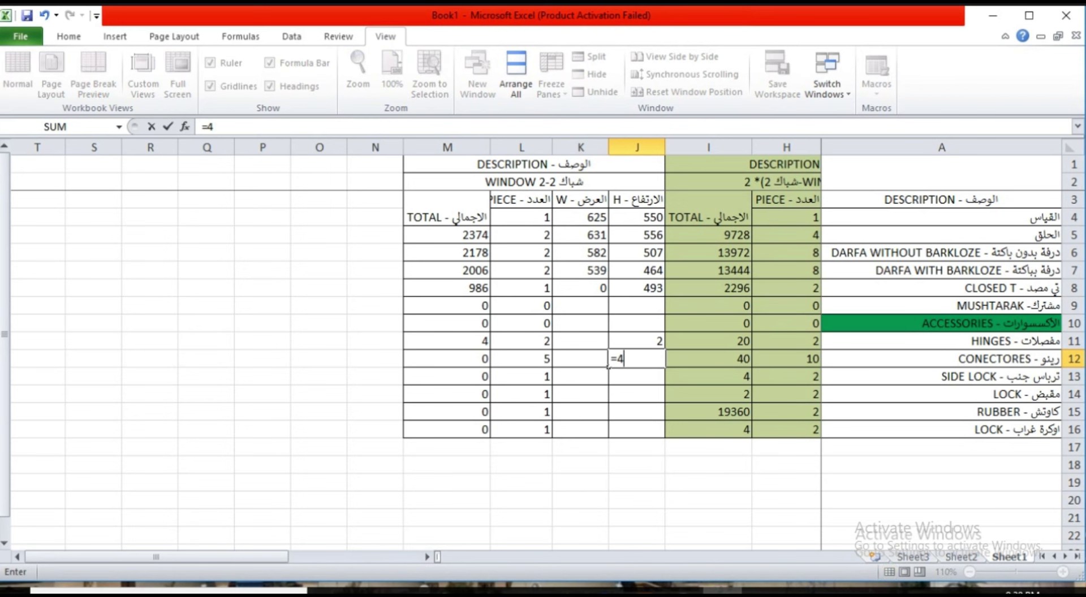
{"action": "key", "text": "Tab"}
{"action": "key", "text": "Left"}
{"action": "type", "text": "3"}
{"action": "key", "text": "Return"}
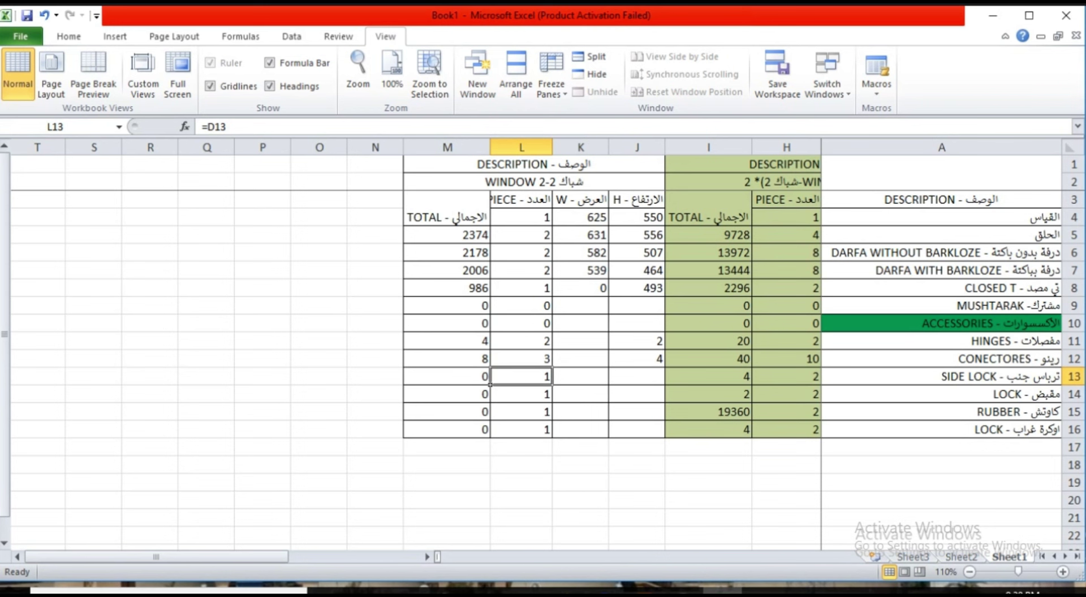
- Enter sizes 0, 1, 3 and 1 down J13:J16 for the lock and rubber rows
{"action": "left_click", "coordinate": [636, 376]}
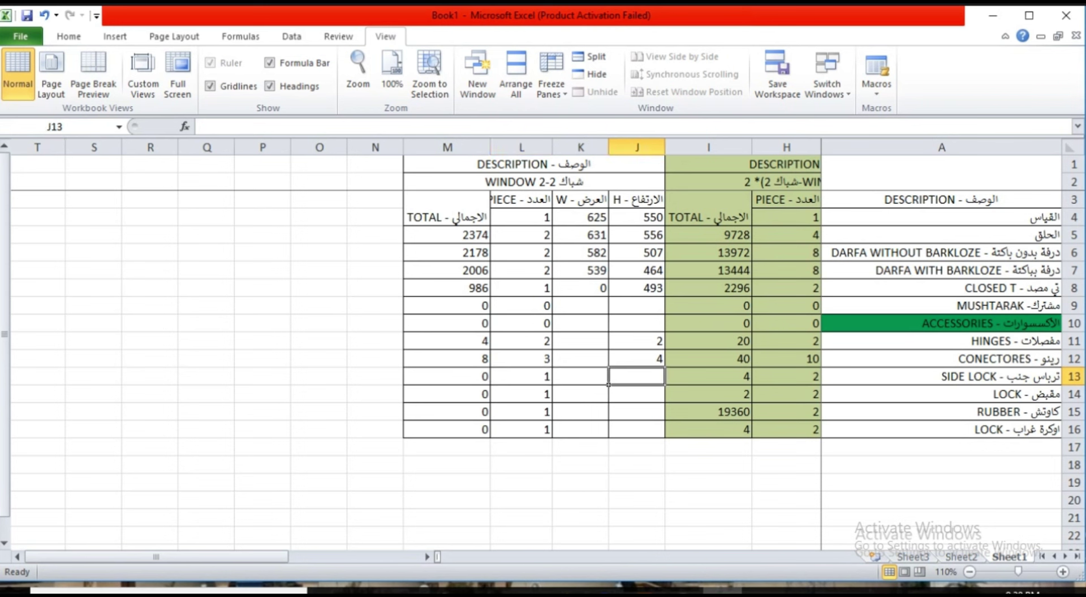
{"action": "type", "text": "2"}
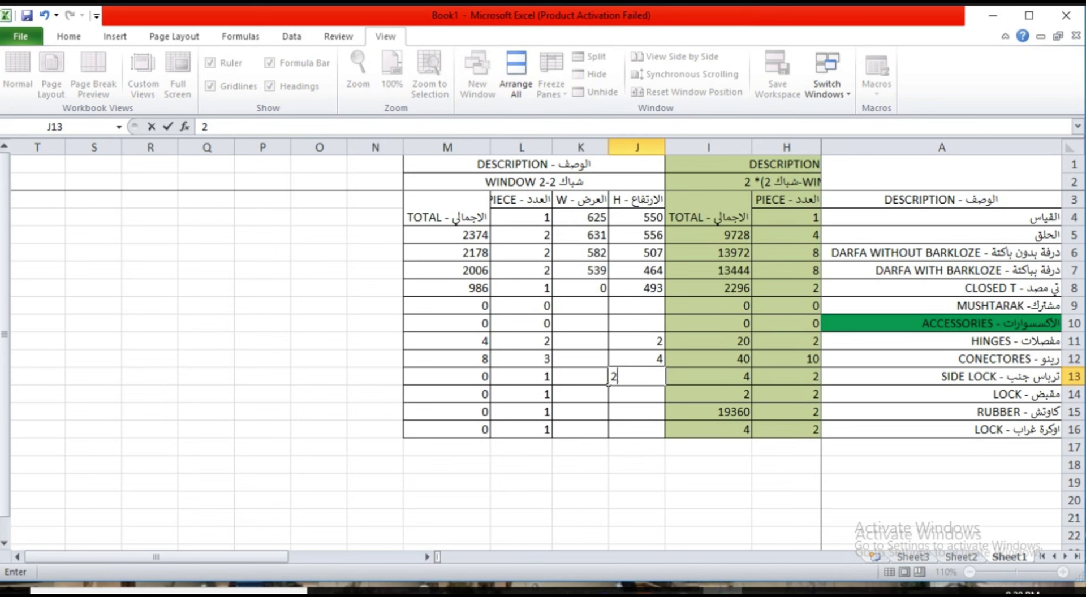
{"action": "key", "text": "BackSpace"}
{"action": "type", "text": "0"}
{"action": "key", "text": "Return"}
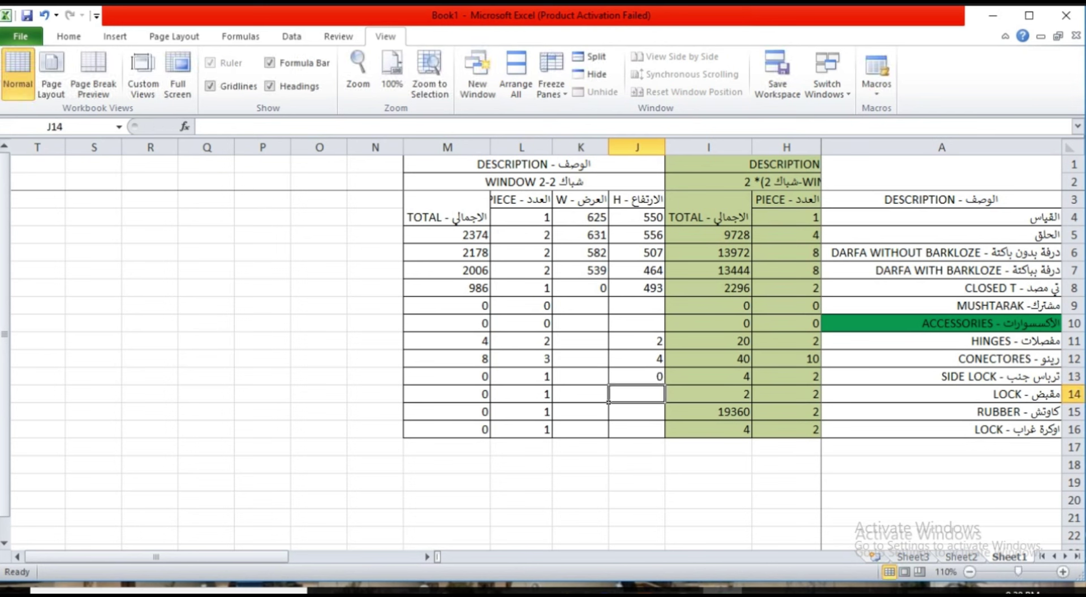
{"action": "type", "text": "1"}
{"action": "key", "text": "Return"}
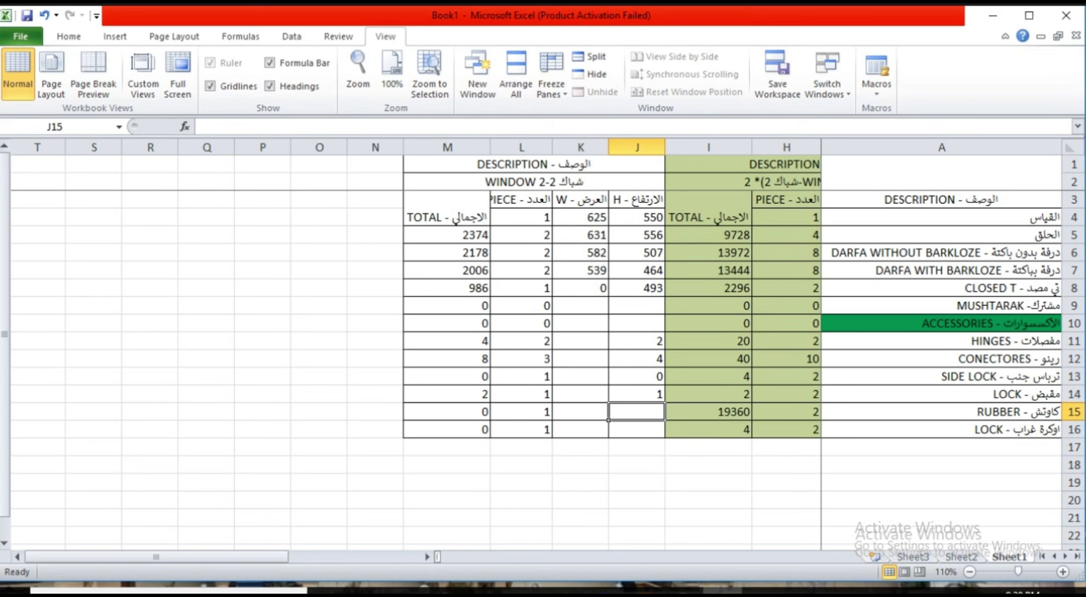
{"action": "type", "text": "3"}
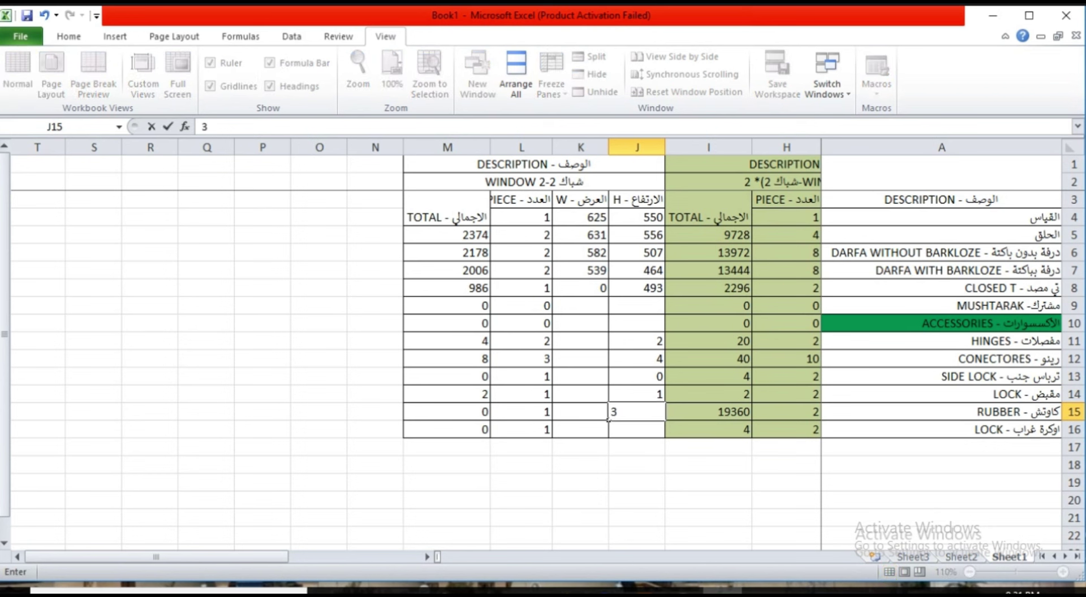
{"action": "key", "text": "Return"}
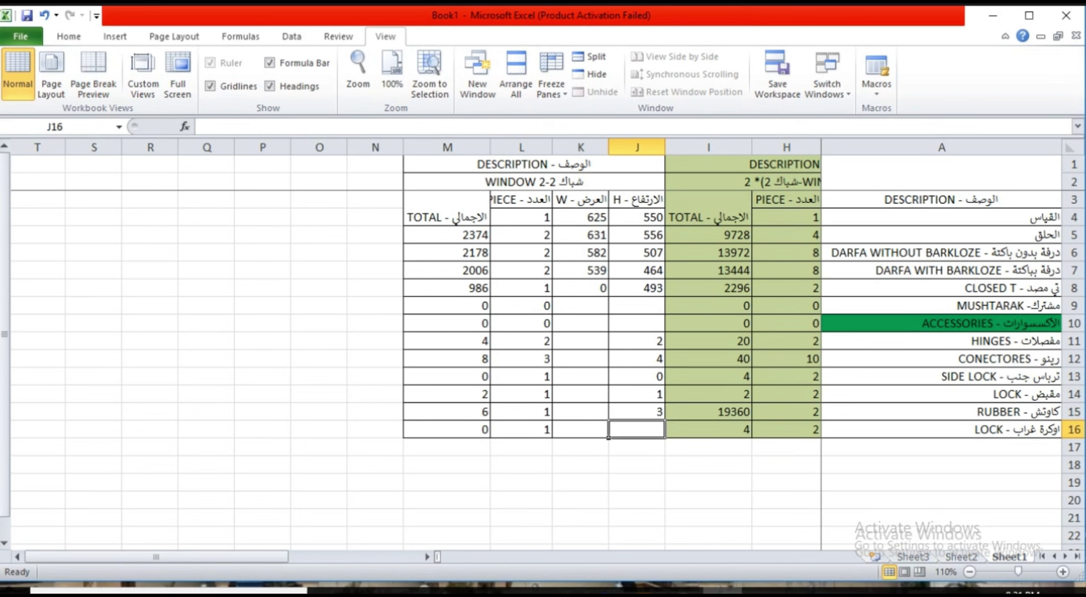
{"action": "type", "text": "1"}
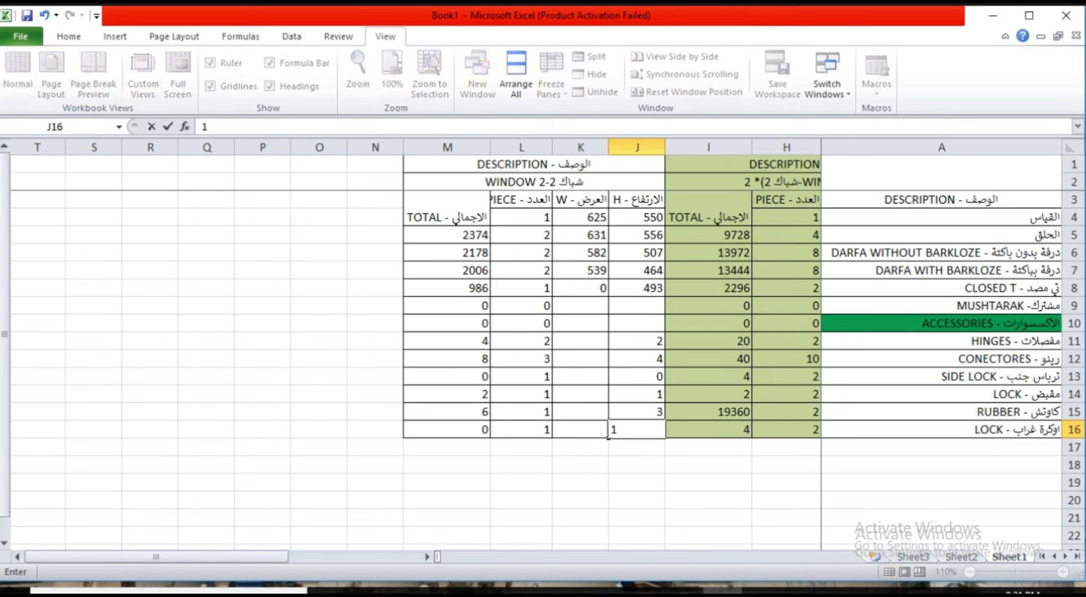
{"action": "key", "text": "Return"}
{"action": "key", "text": "Left"}
{"action": "key", "text": "Left"}
{"action": "key", "text": "Left"}
{"action": "key", "text": "Left"}
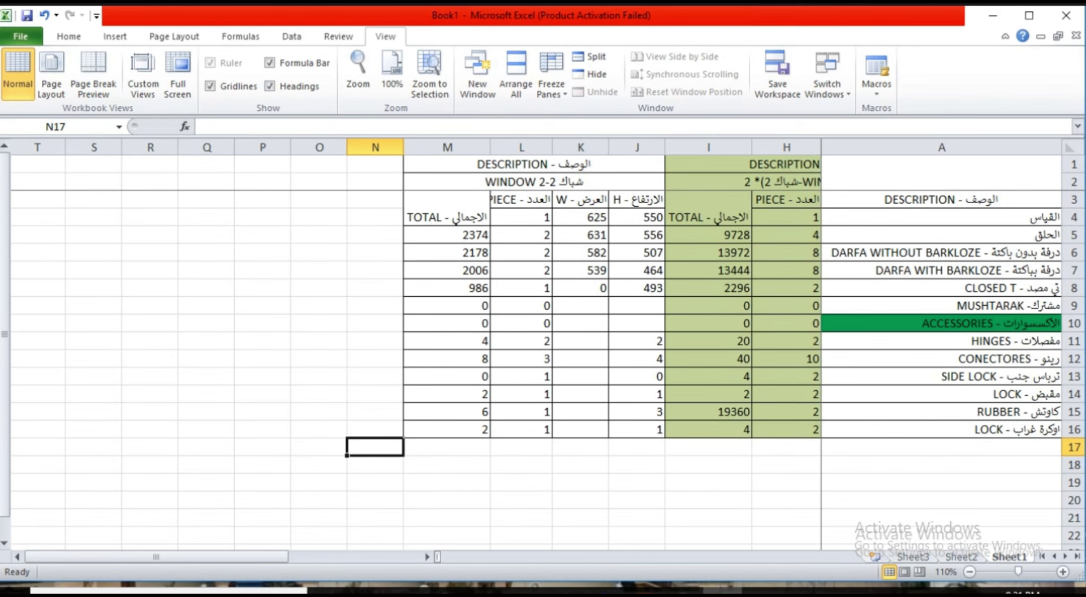
- Copy the WINDOW 2-2 block J1:M16 and paste it at N1
{"action": "left_click_drag", "start_coordinate": [637, 164], "coordinate": [447, 429]}
{"action": "right_click", "coordinate": [449, 249]}
{"action": "left_click", "coordinate": [486, 282]}
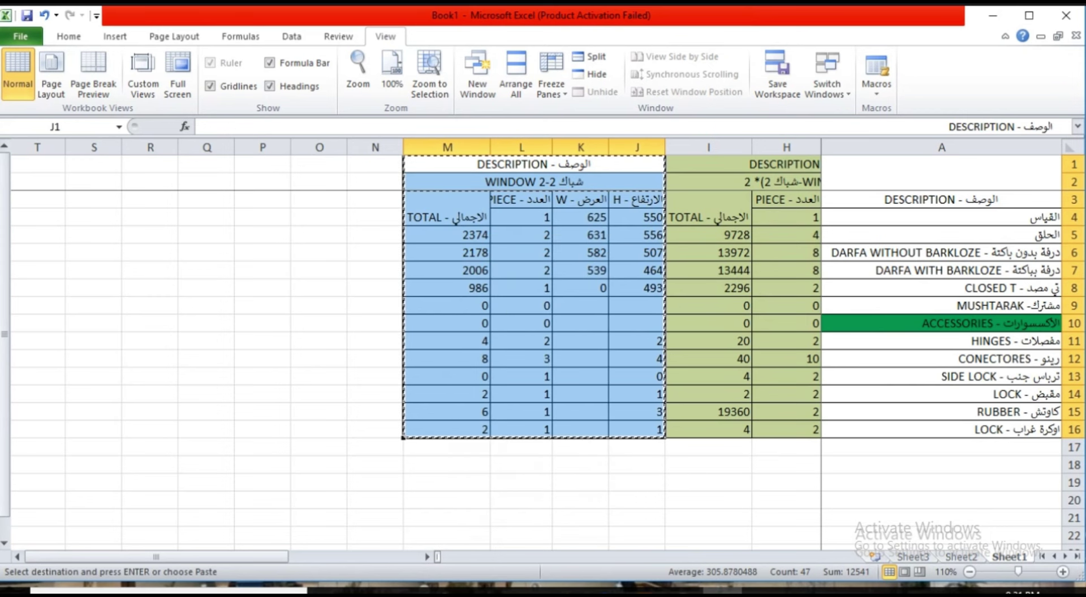
{"action": "mouse_move", "coordinate": [375, 164]}
{"action": "left_mouse_down"}
{"action": "mouse_move", "coordinate": [262, 164]}
{"action": "mouse_move", "coordinate": [262, 429]}
{"action": "left_mouse_up"}
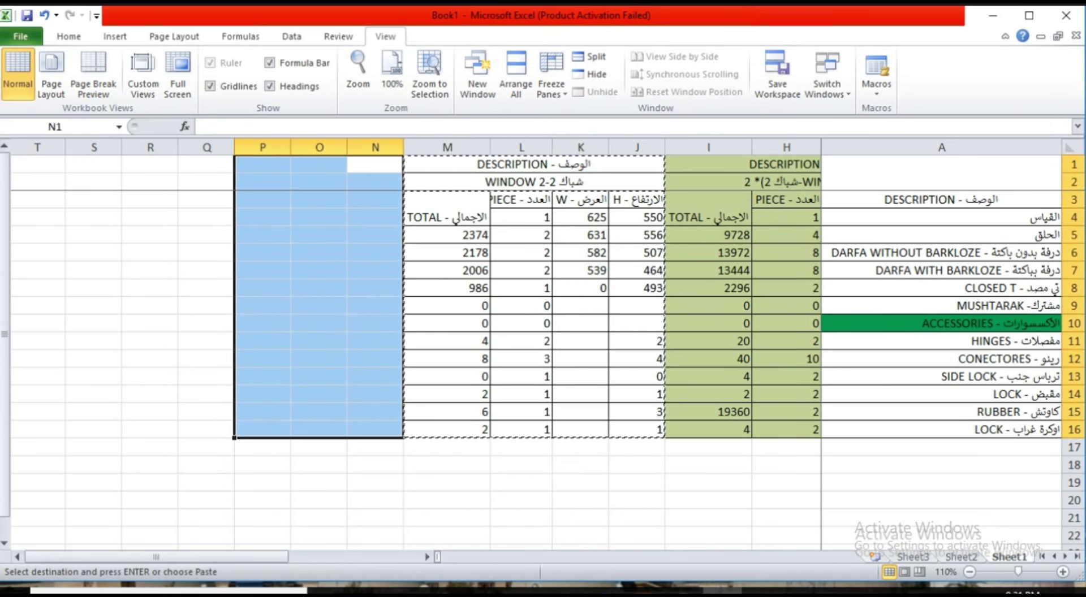
{"action": "right_click", "coordinate": [375, 164]}
{"action": "left_click", "coordinate": [400, 185]}
{"action": "left_click", "coordinate": [319, 235]}
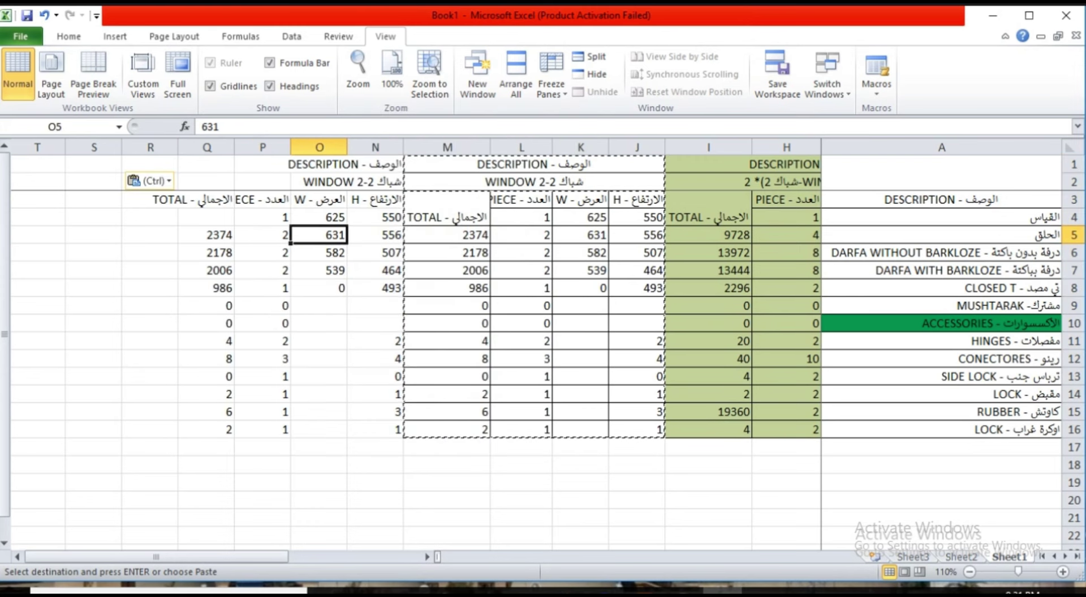
- Merge & Center the two title rows across N to Q
{"action": "left_click_drag", "start_coordinate": [375, 164], "coordinate": [207, 164]}
{"action": "left_click", "coordinate": [68, 36]}
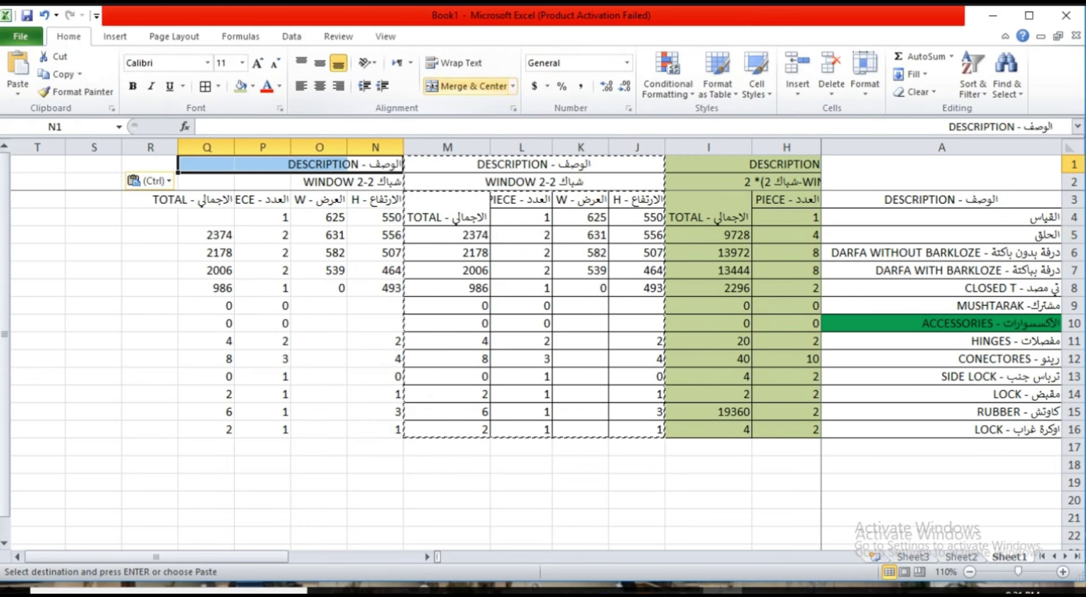
{"action": "left_click", "coordinate": [470, 86]}
{"action": "left_click_drag", "start_coordinate": [375, 182], "coordinate": [207, 182]}
{"action": "left_click", "coordinate": [471, 85]}
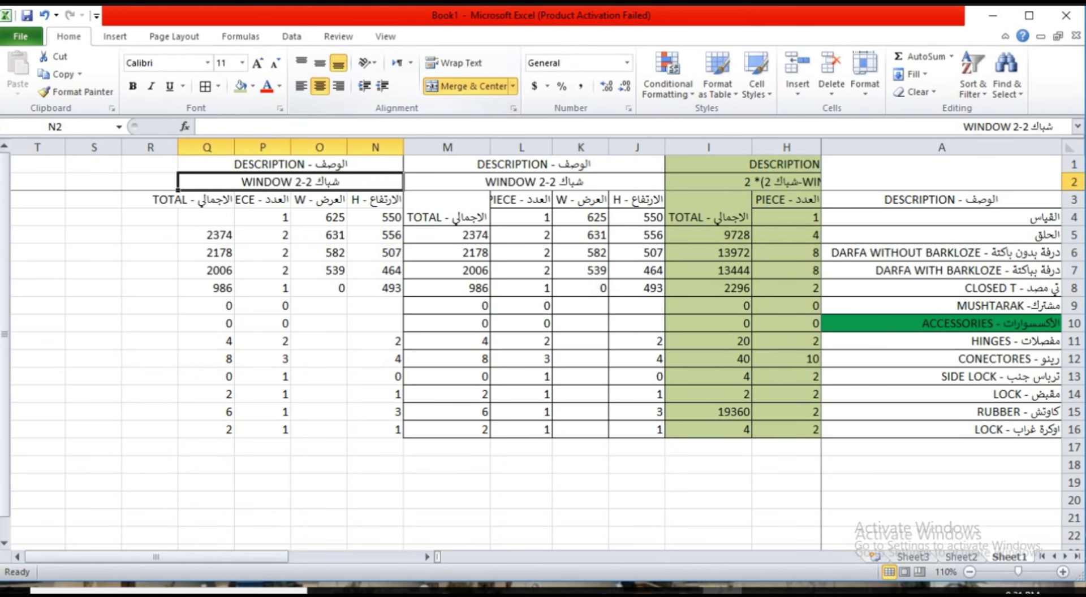
- Widen column Q so the copied block's TOTAL heading fits
{"action": "left_click_drag", "start_coordinate": [375, 199], "coordinate": [207, 412]}
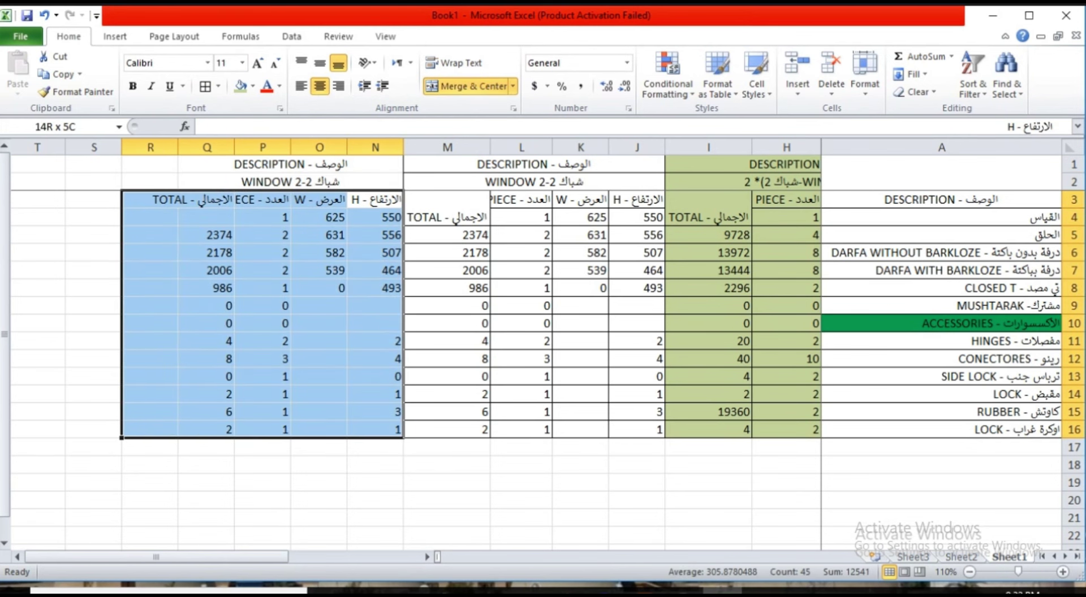
{"action": "left_click", "coordinate": [375, 341]}
{"action": "left_click", "coordinate": [375, 217]}
{"action": "left_click", "coordinate": [291, 164]}
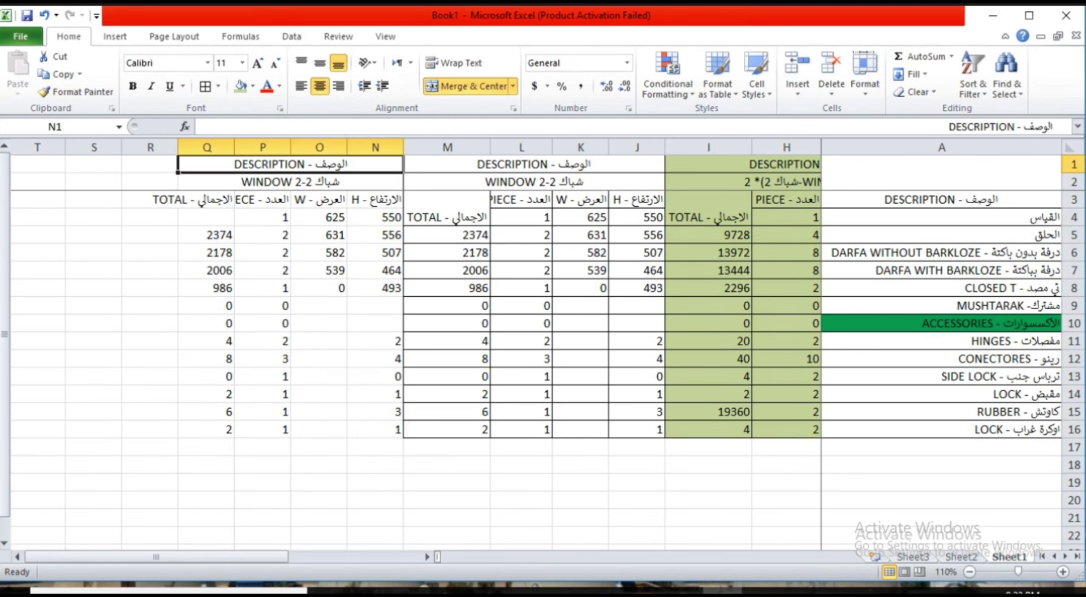
{"action": "left_click_drag", "start_coordinate": [290, 164], "coordinate": [261, 430]}
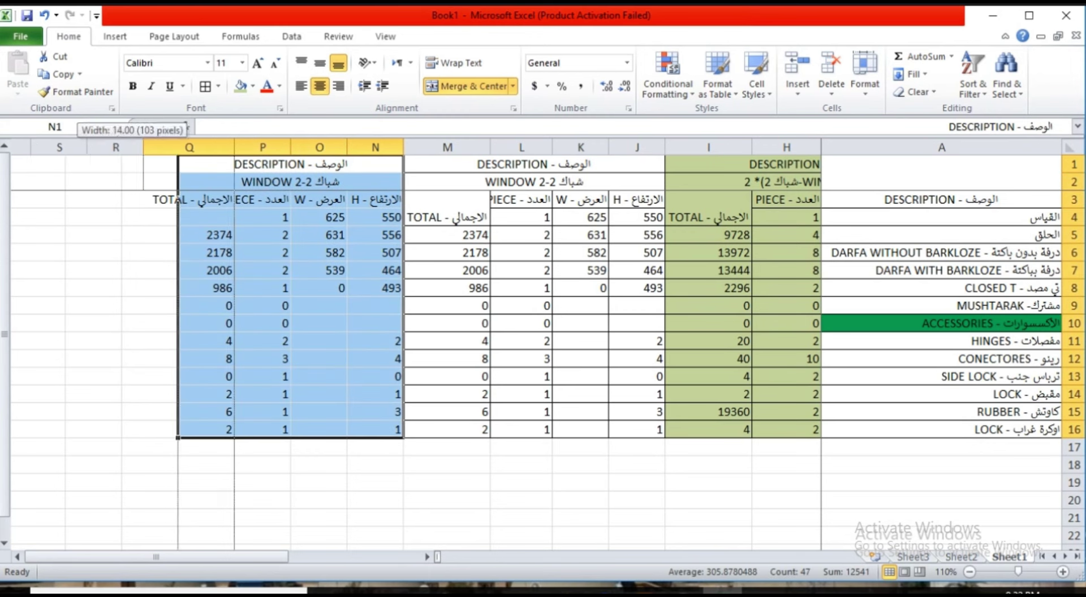
{"action": "left_click_drag", "start_coordinate": [178, 147], "coordinate": [139, 148]}
{"action": "left_click", "coordinate": [187, 235]}
{"action": "left_click_drag", "start_coordinate": [290, 164], "coordinate": [187, 430]}
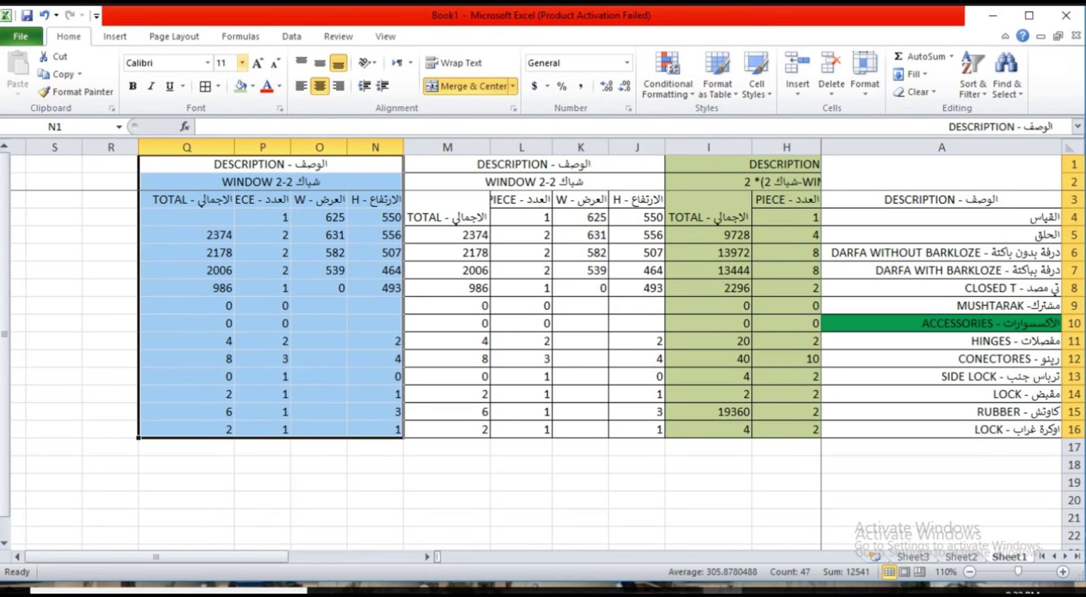
{"action": "left_click", "coordinate": [319, 412]}
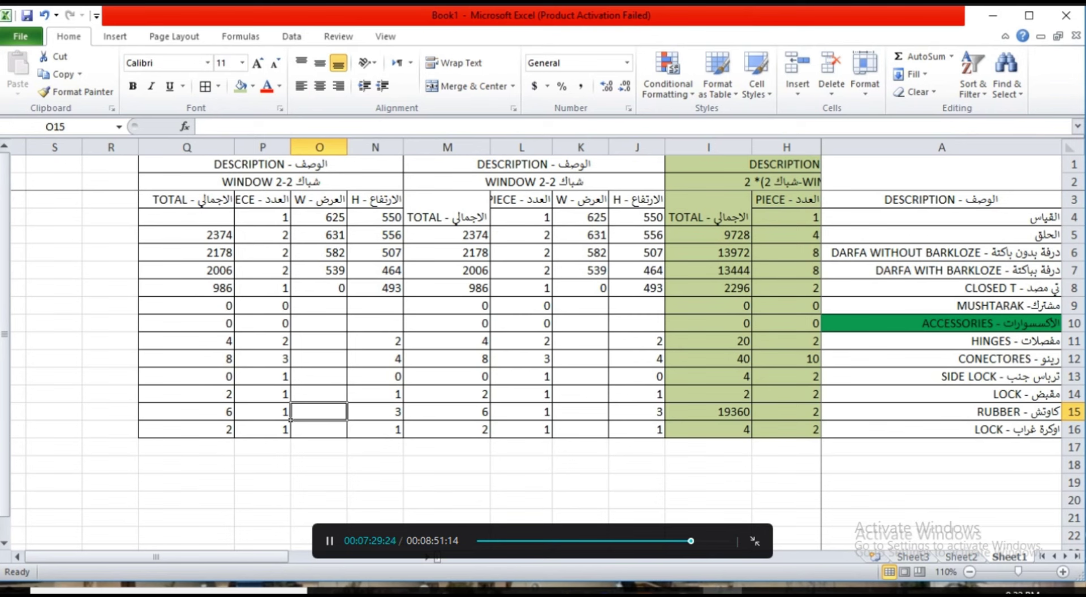
- Enter height 930 in N4 and width 725 in O4
{"action": "left_click", "coordinate": [375, 217]}
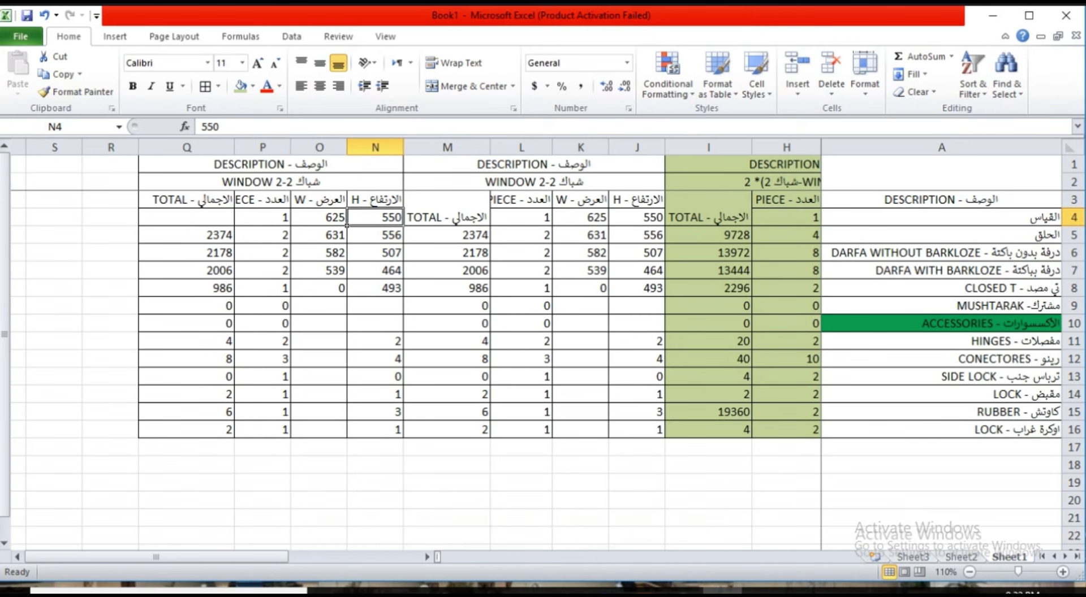
{"action": "type", "text": "93.5"}
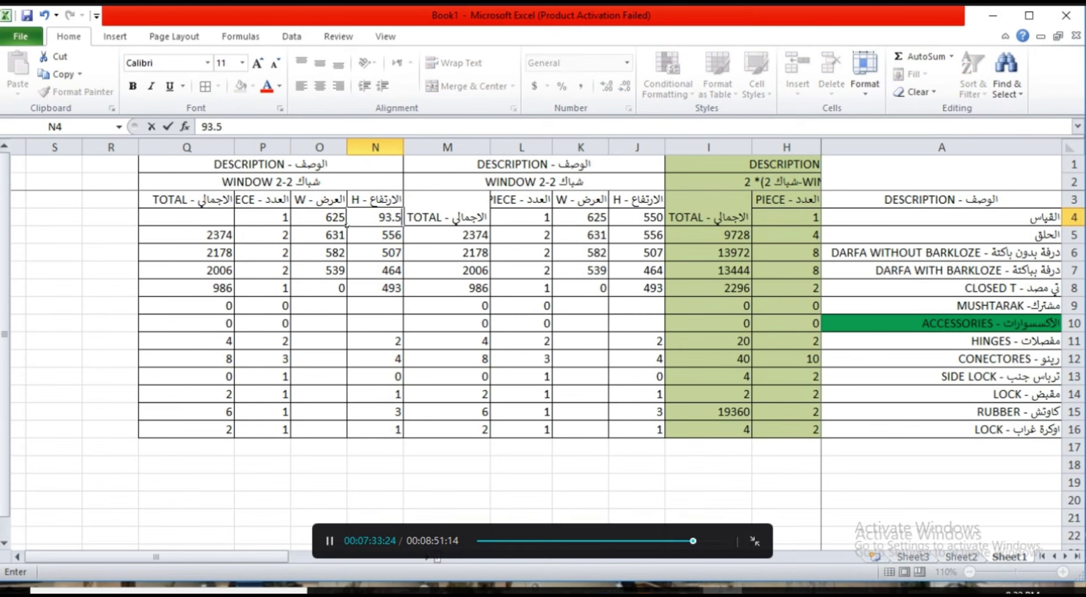
{"action": "key", "text": "BackSpace"}
{"action": "key", "text": "BackSpace"}
{"action": "type", "text": "30"}
{"action": "key", "text": "Tab"}
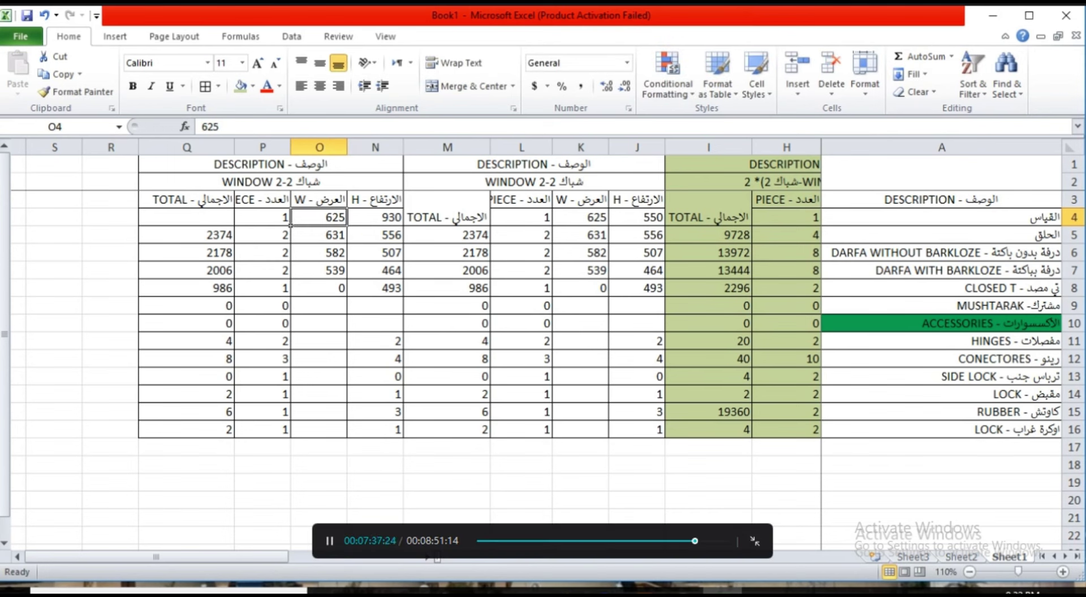
{"action": "type", "text": "725"}
{"action": "key", "text": "Return"}
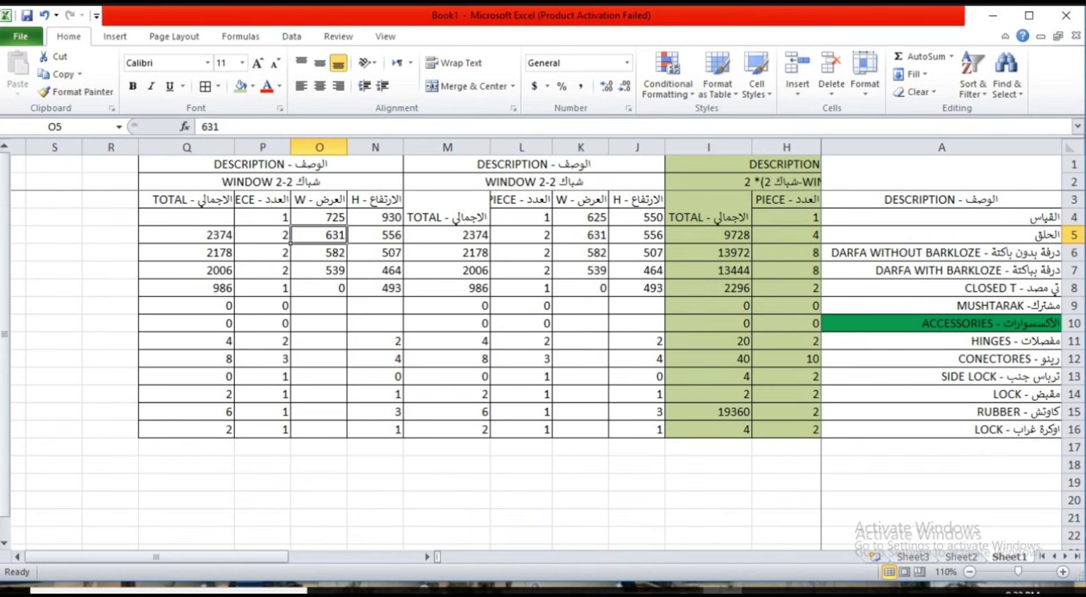
- Pause and resume the full-screen preview, then step through cells O10 to O12
{"action": "key", "text": "Escape"}
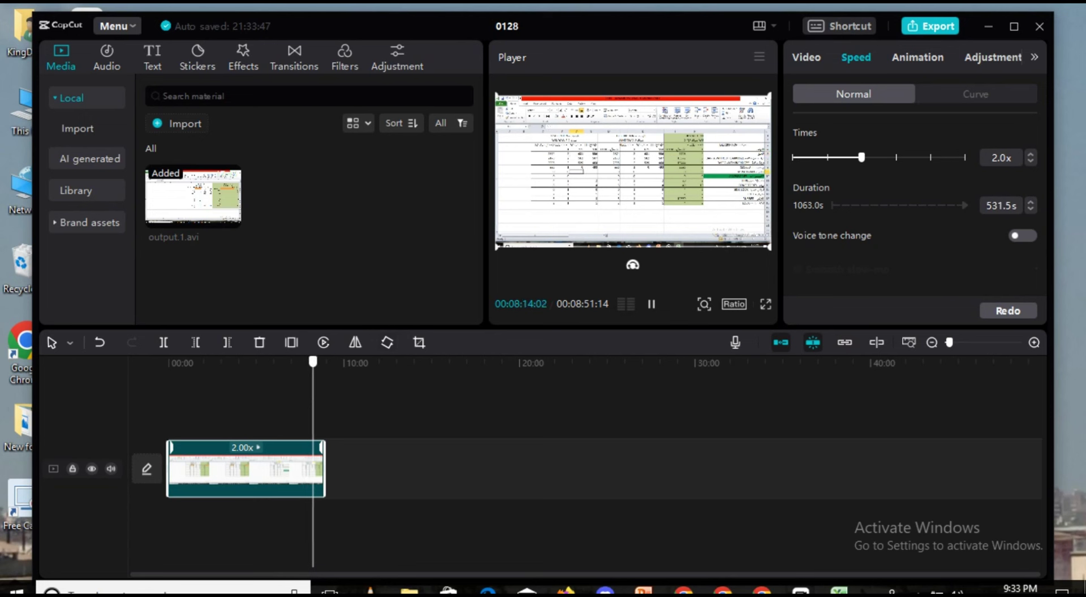
{"action": "key", "text": "space"}
{"action": "key", "text": "space"}
{"action": "key", "text": "ctrl+shift+f"}
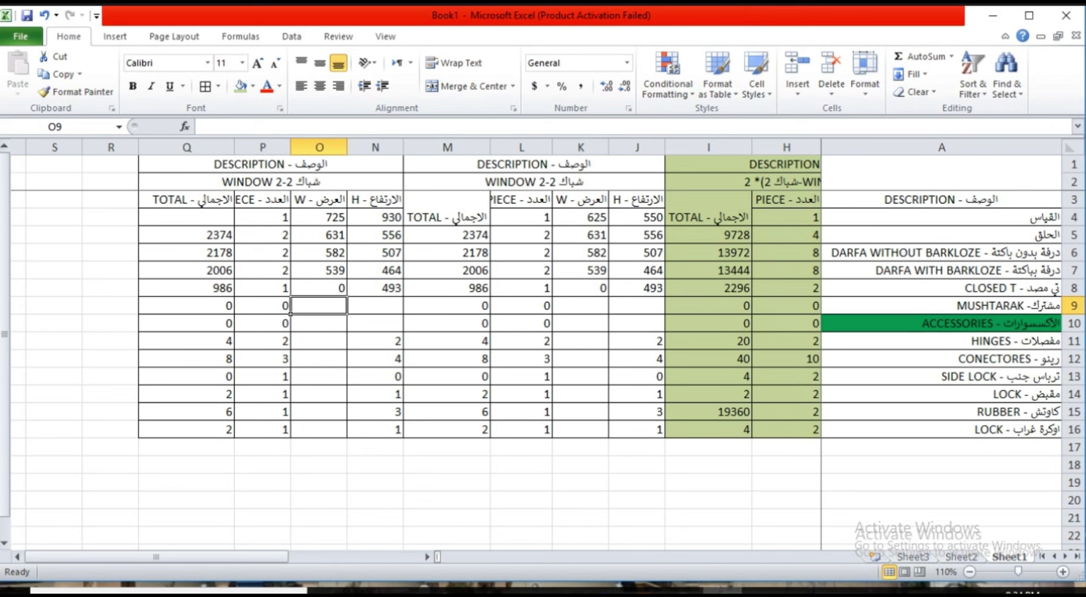
{"action": "left_click", "coordinate": [319, 323]}
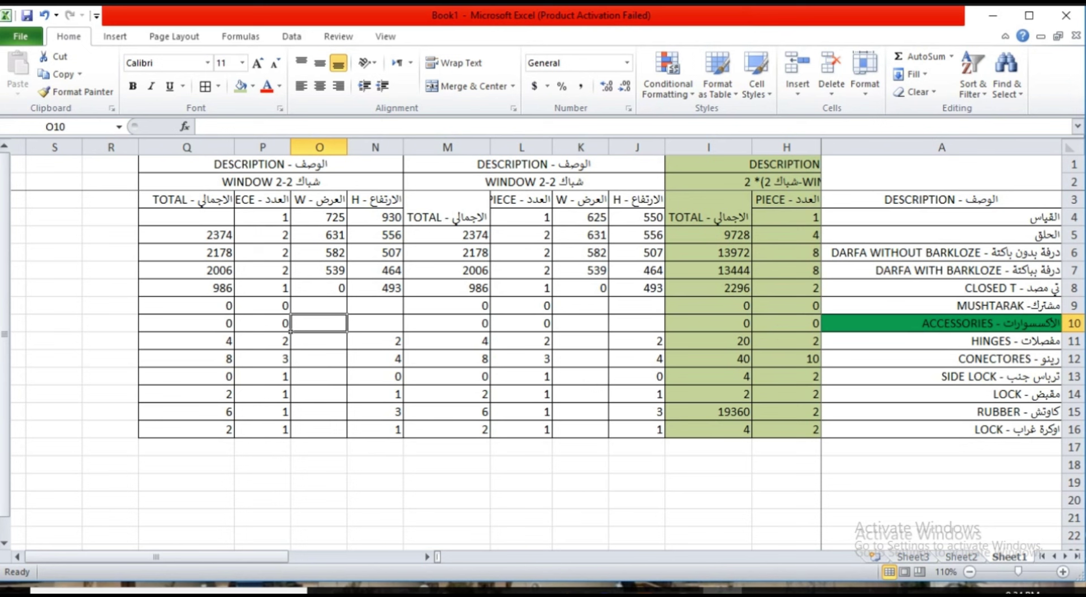
{"action": "left_click", "coordinate": [319, 341]}
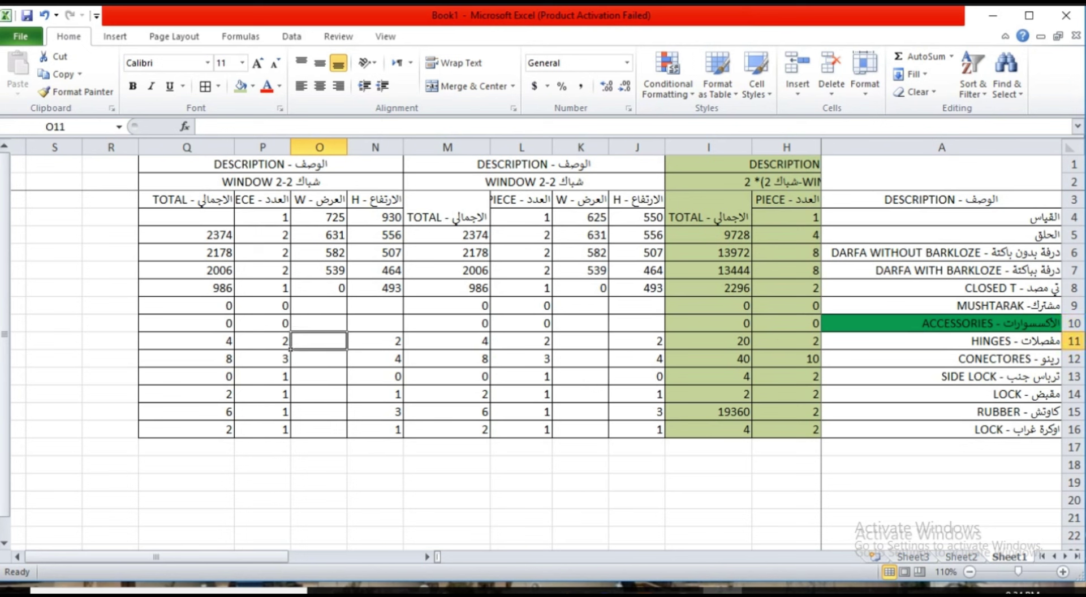
{"action": "left_click", "coordinate": [319, 359]}
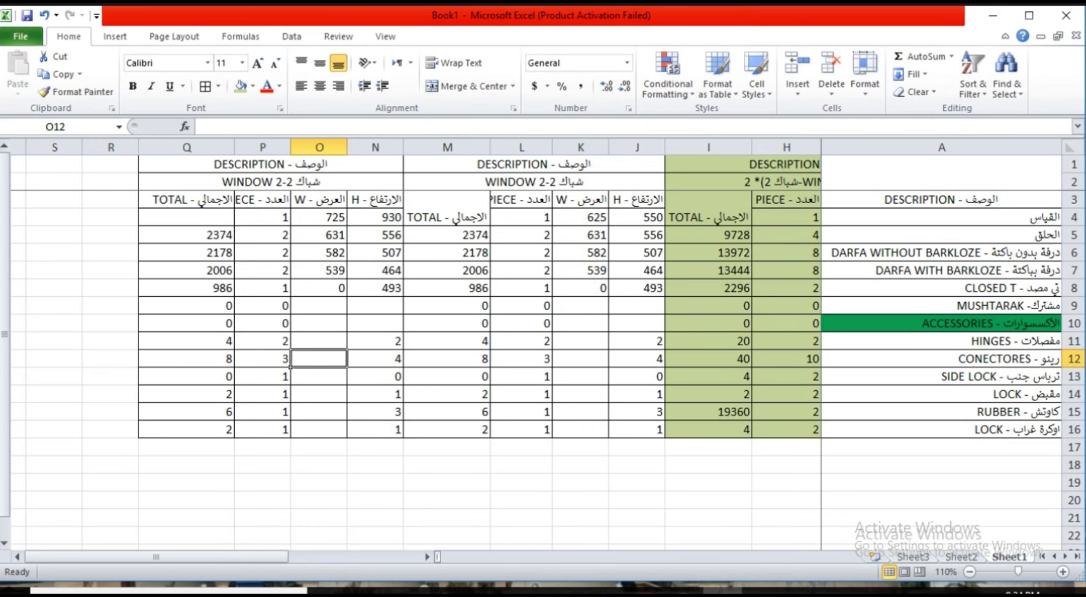
- Fill the WINDOW 2-2 block J1:M16 light green
{"action": "left_click_drag", "start_coordinate": [638, 164], "coordinate": [447, 430]}
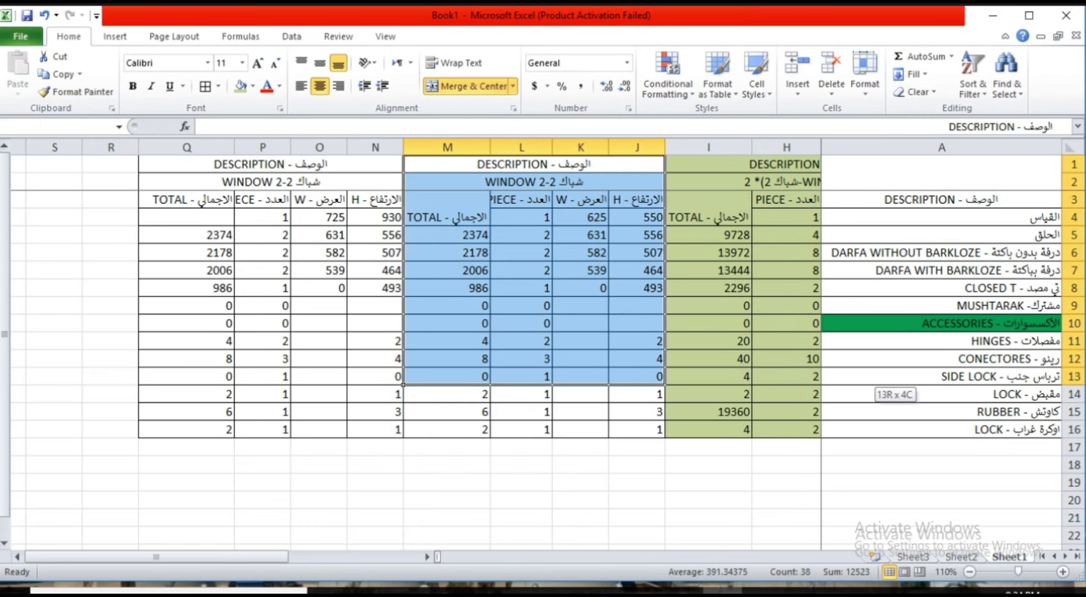
{"action": "left_click", "coordinate": [241, 86]}
{"action": "left_click", "coordinate": [447, 430]}
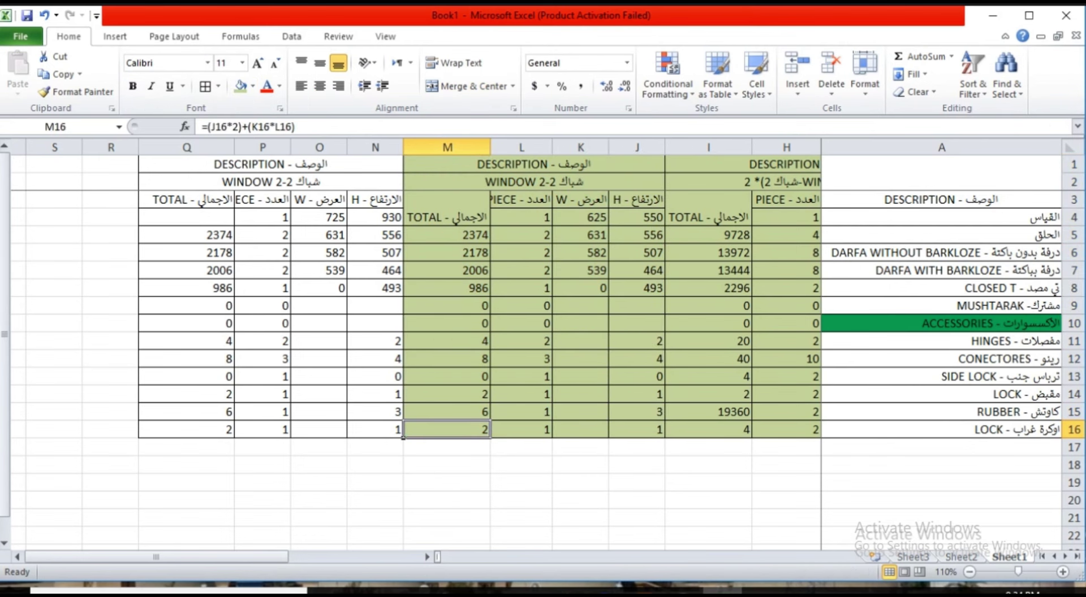
{"action": "left_click", "coordinate": [291, 310]}
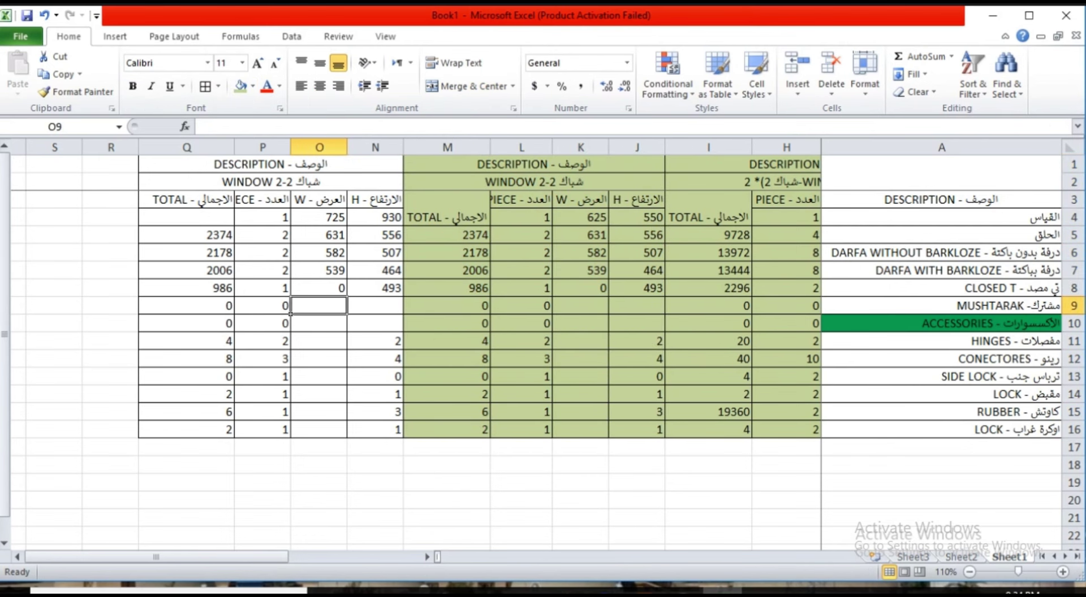
{"action": "left_click", "coordinate": [347, 311]}
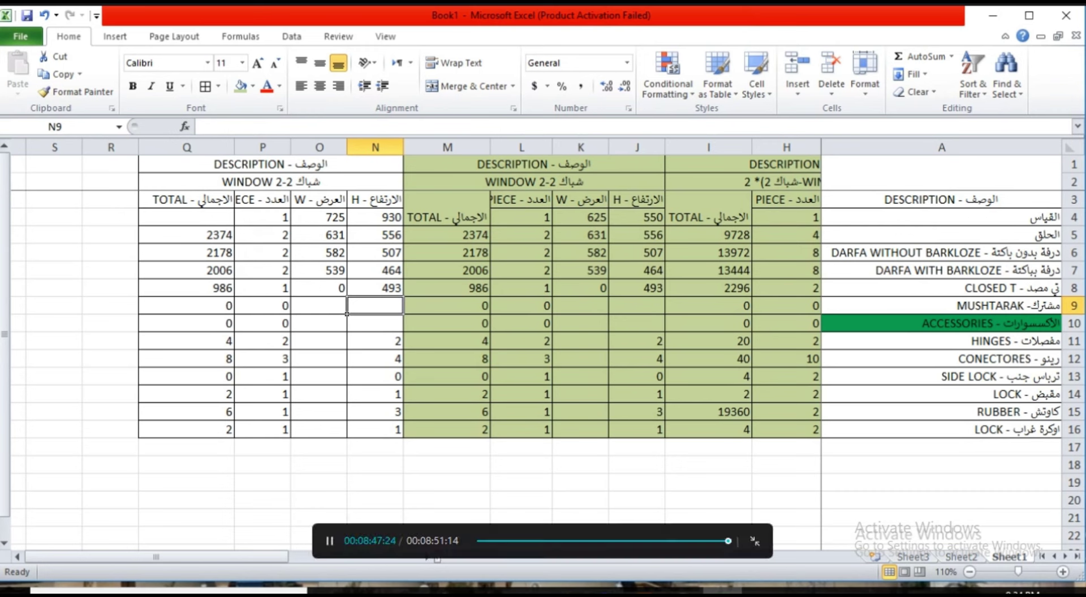
- Select U5's formula =(R5*T5)+(T5*S5) in the formula bar to examine it
{"action": "key", "text": "Escape"}
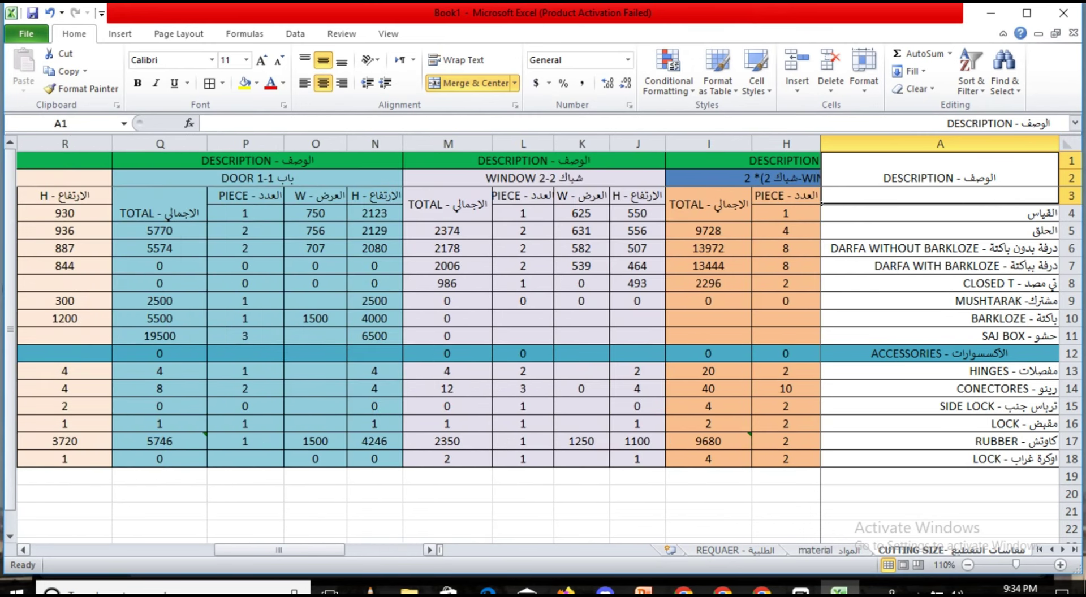
{"action": "scroll", "coordinate": [532, 340], "scroll_direction": "left", "scroll_amount": 1}
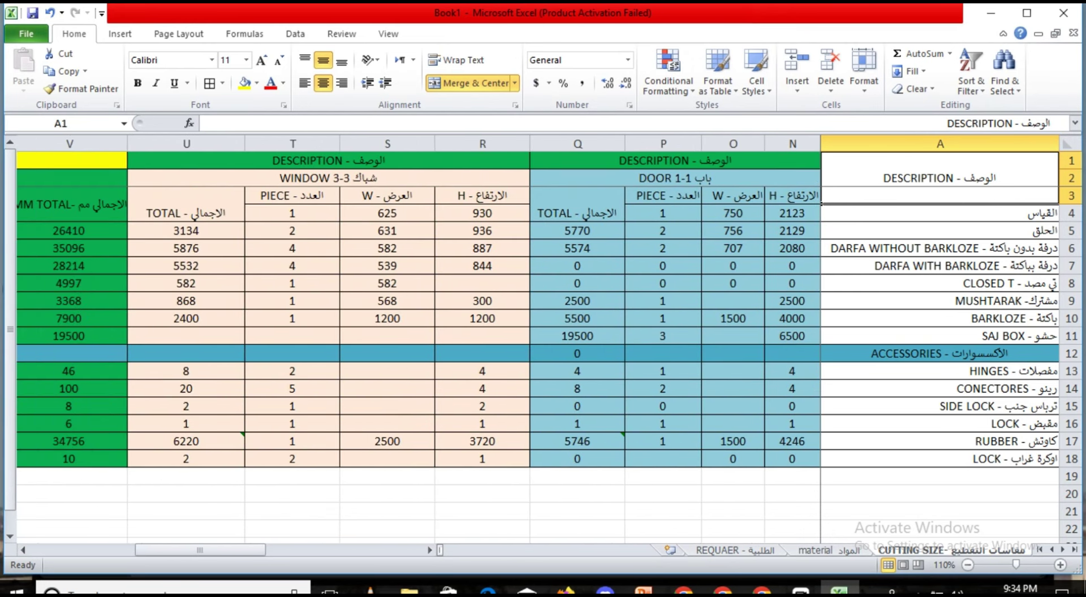
{"action": "left_click", "coordinate": [186, 231]}
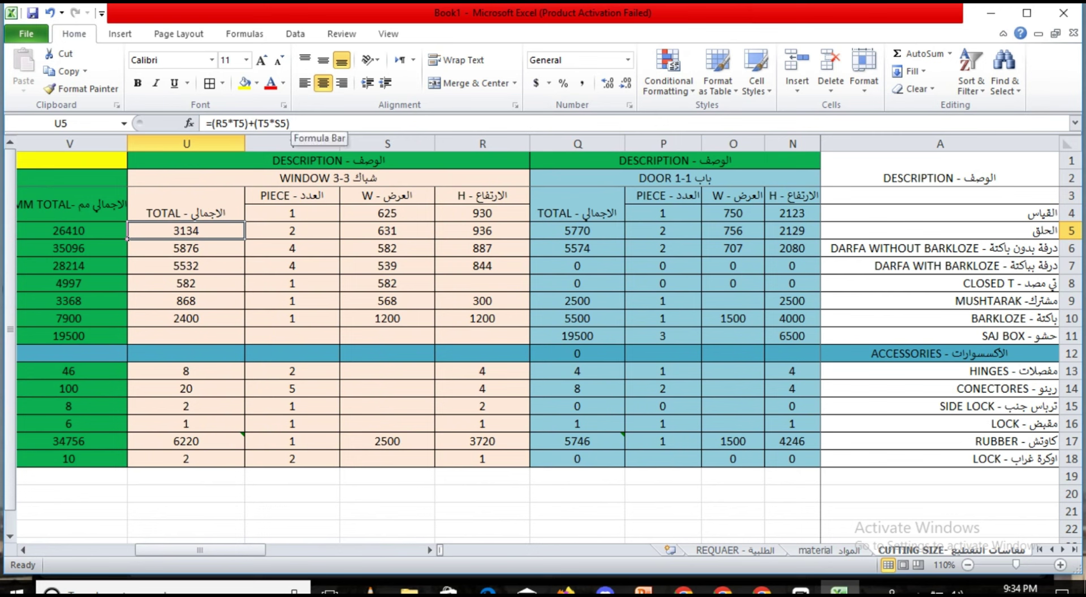
{"action": "left_click_drag", "start_coordinate": [290, 124], "coordinate": [210, 123]}
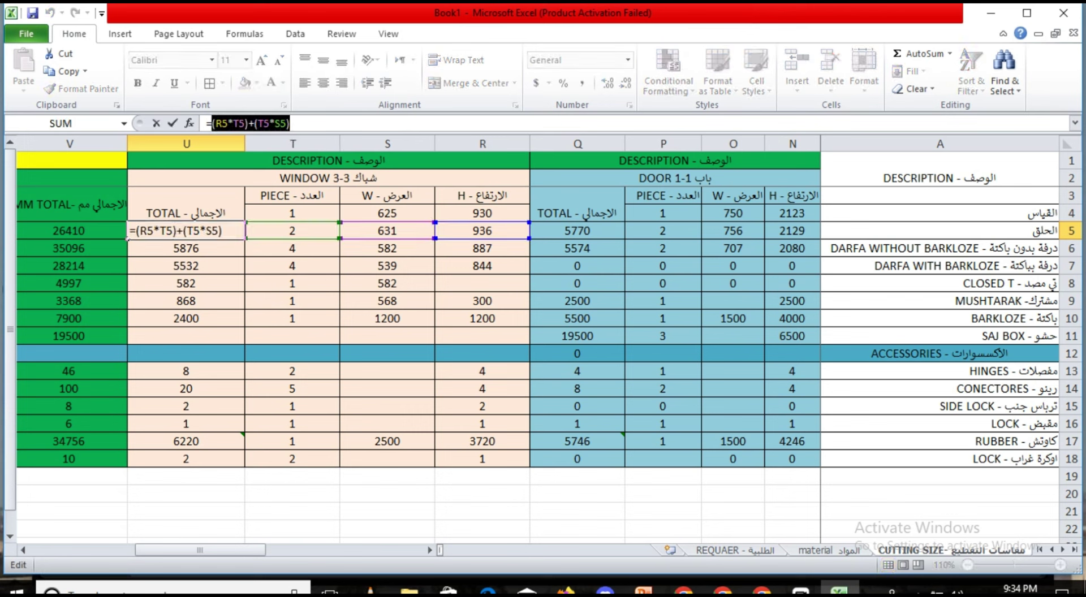
{"action": "right_click", "coordinate": [235, 123]}
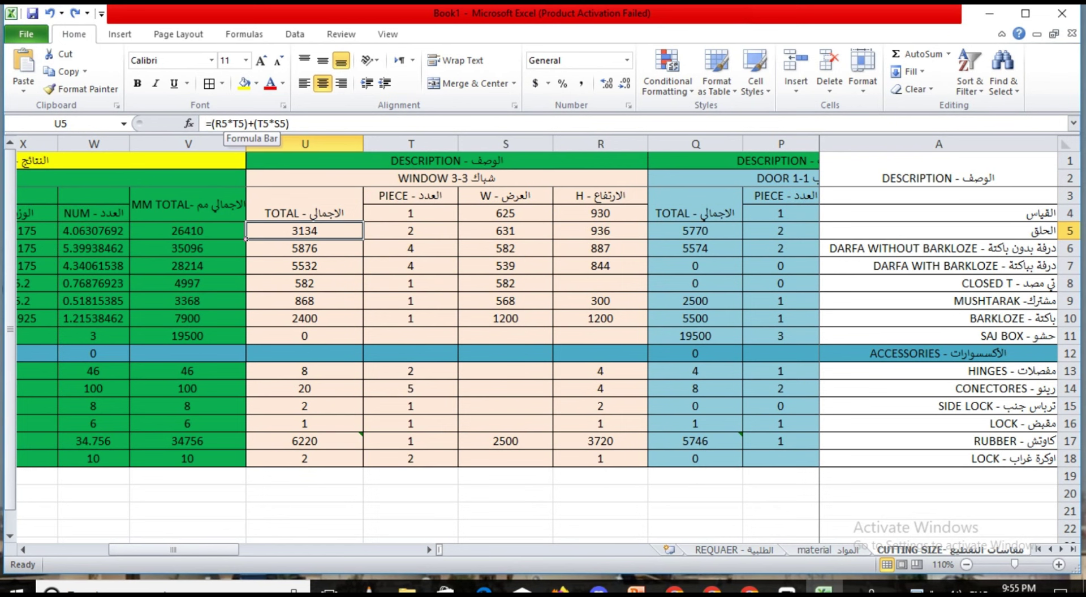
- Abandon the unfinished U5 edit and clear the window totals in U6:U10
{"action": "left_click_drag", "start_coordinate": [289, 123], "coordinate": [215, 123]}
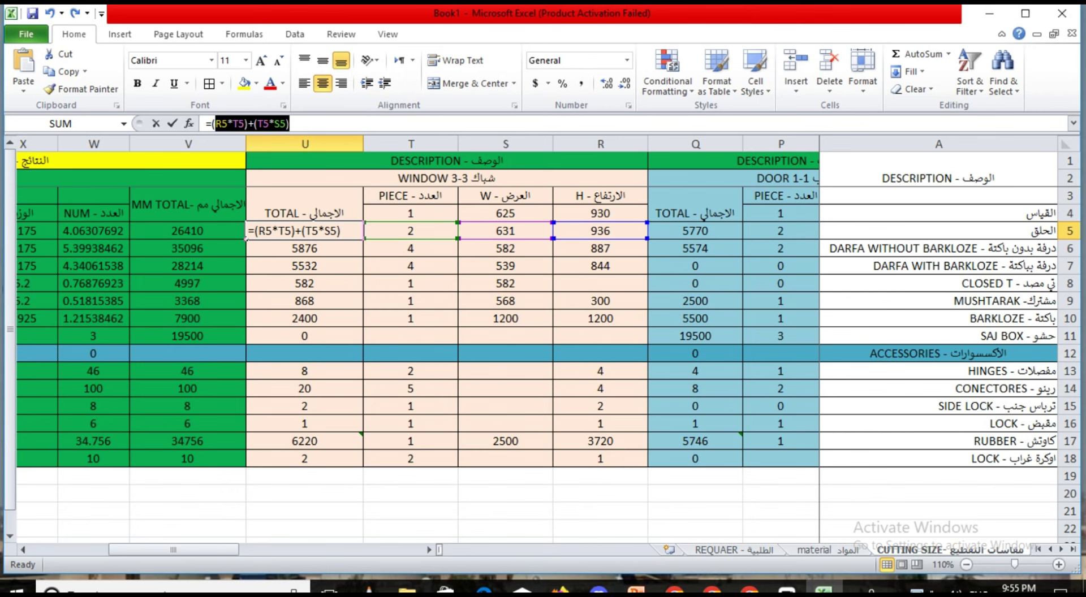
{"action": "right_click", "coordinate": [236, 121]}
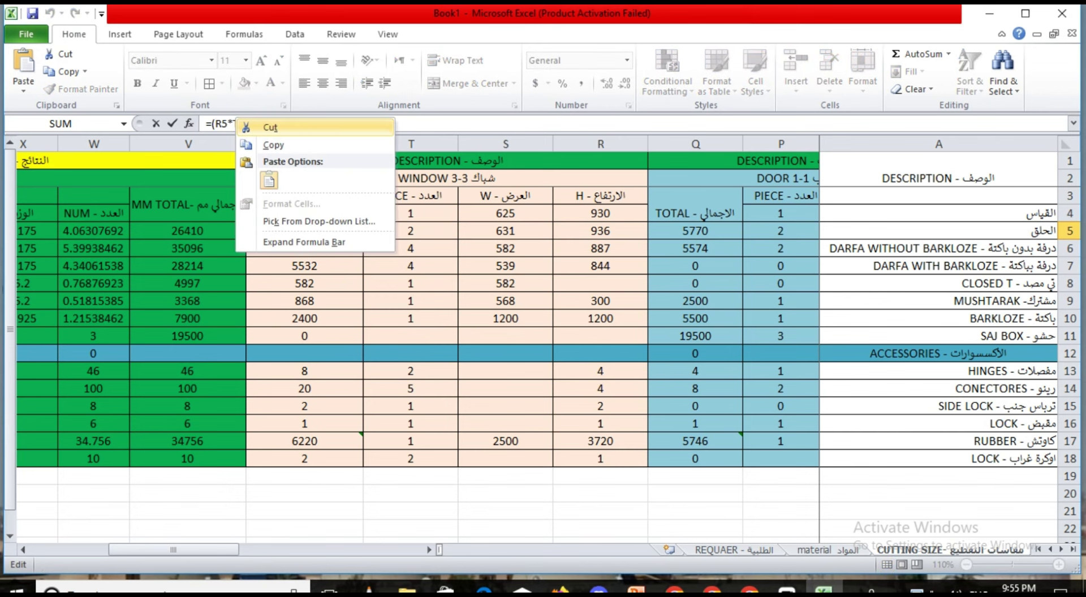
{"action": "left_click", "coordinate": [270, 128]}
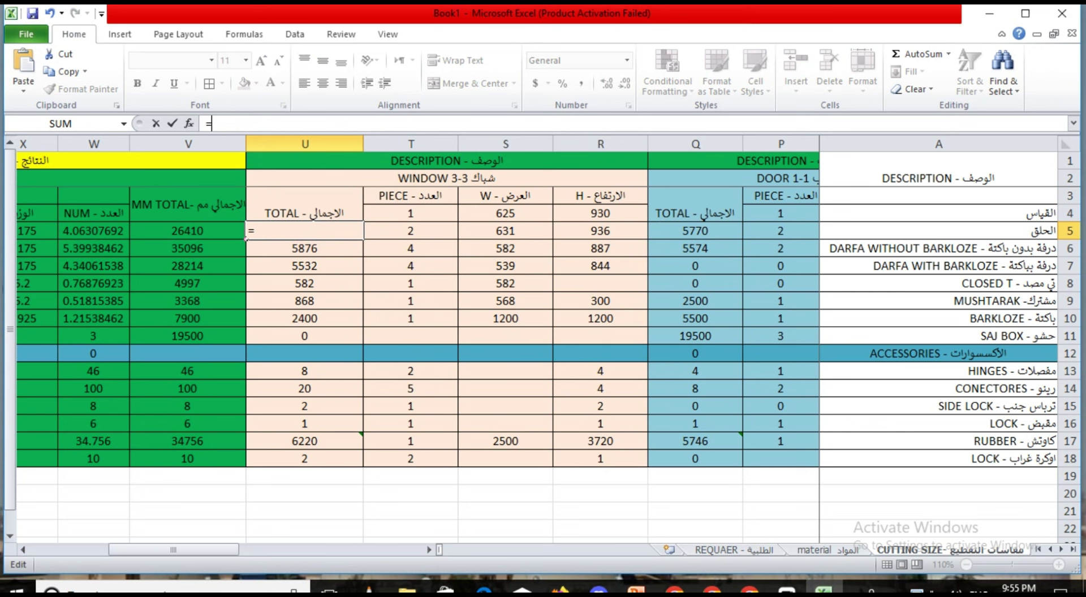
{"action": "key", "text": "BackSpace"}
{"action": "left_click", "coordinate": [246, 290]}
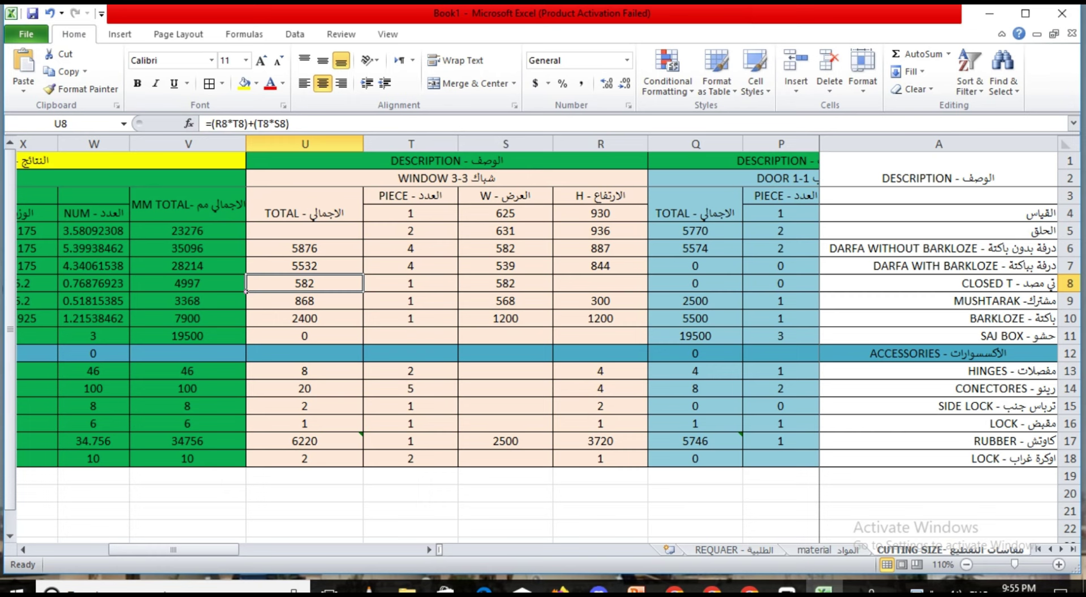
{"action": "left_click_drag", "start_coordinate": [249, 249], "coordinate": [247, 327]}
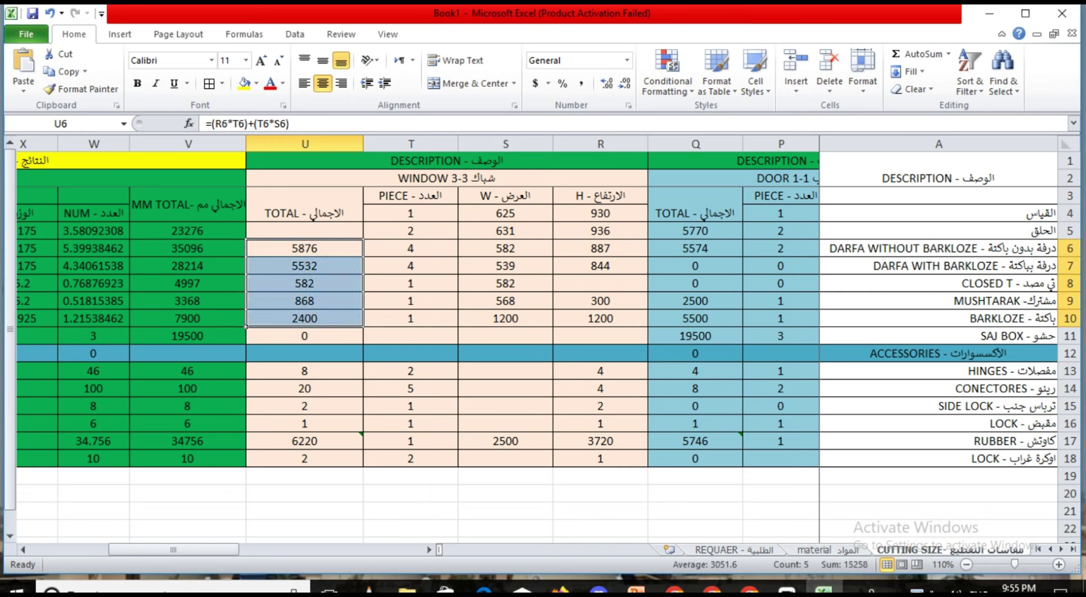
{"action": "key", "text": "Delete"}
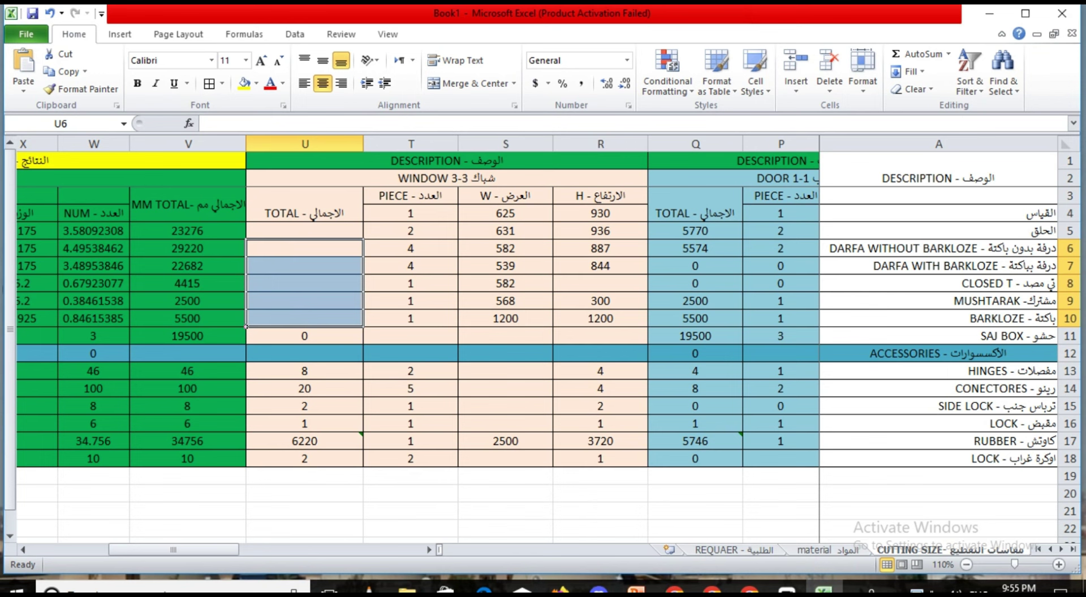
- Enter =(R5*T5)+(T5*S5) in U5 so the total shows 3134
{"action": "left_click", "coordinate": [304, 230]}
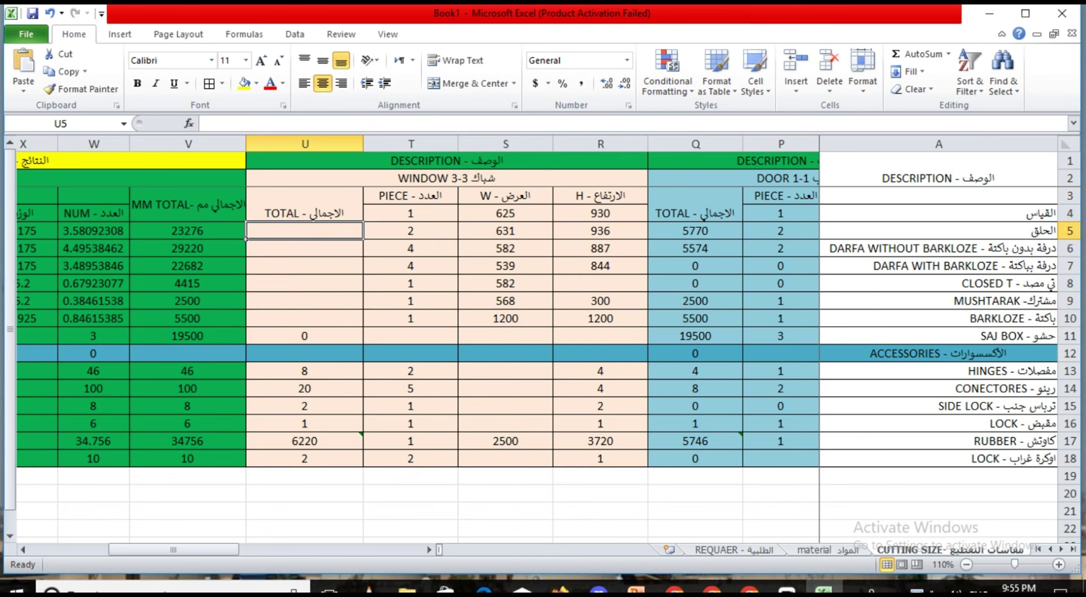
{"action": "type", "text": "="}
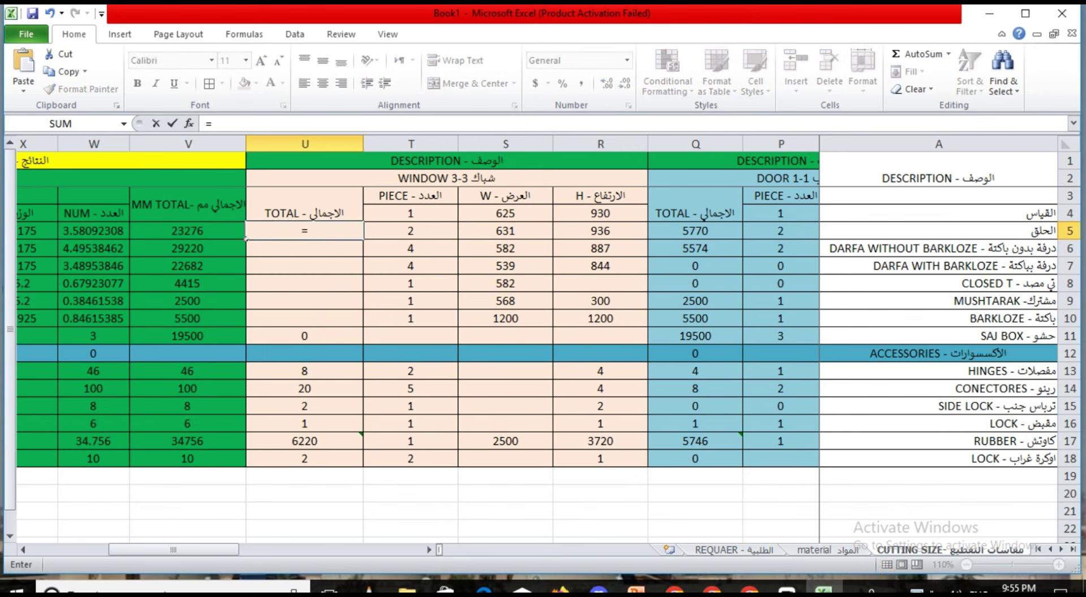
{"action": "right_click", "coordinate": [324, 230]}
{"action": "left_click", "coordinate": [357, 292]}
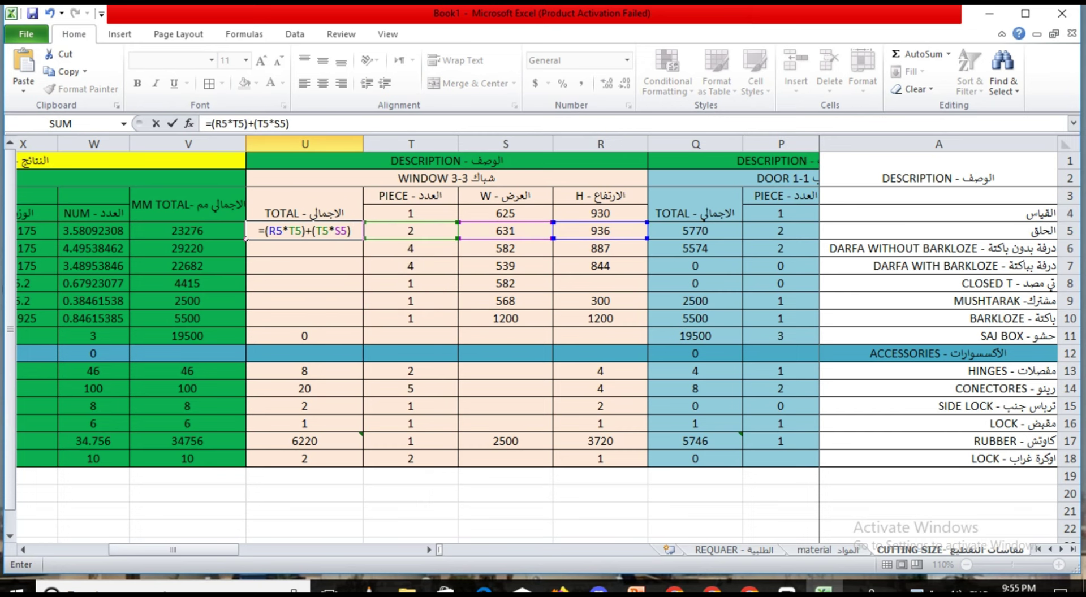
{"action": "key", "text": "Return"}
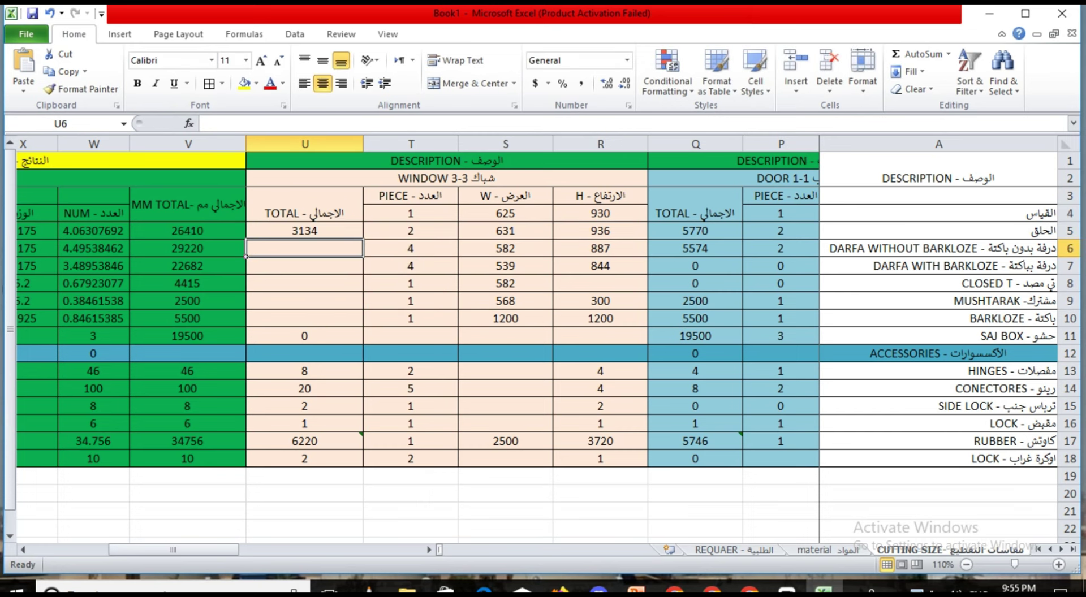
{"action": "left_click", "coordinate": [304, 231]}
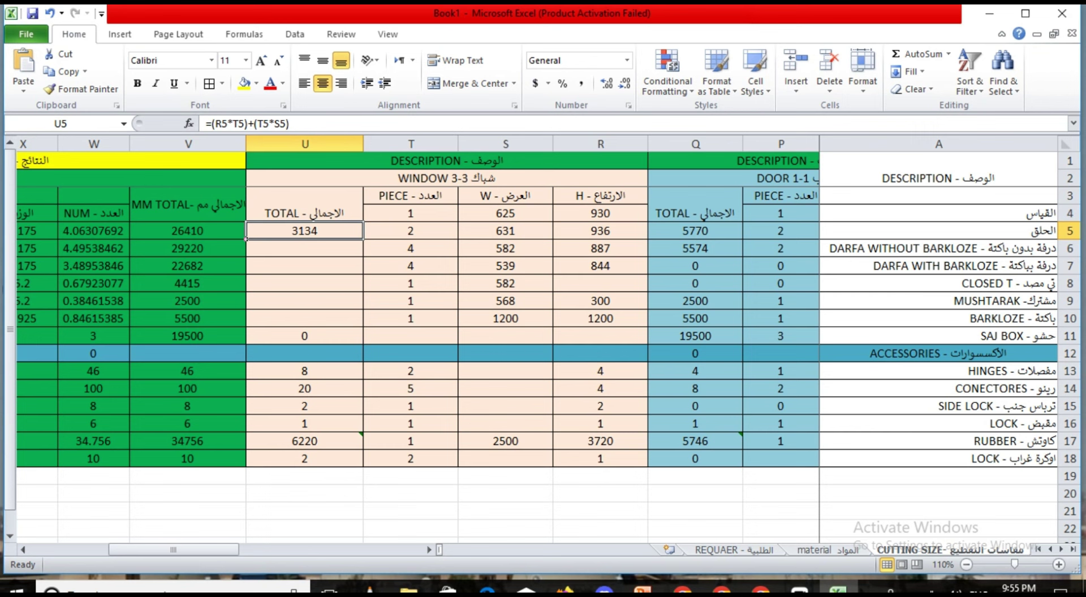
{"action": "left_click", "coordinate": [600, 231]}
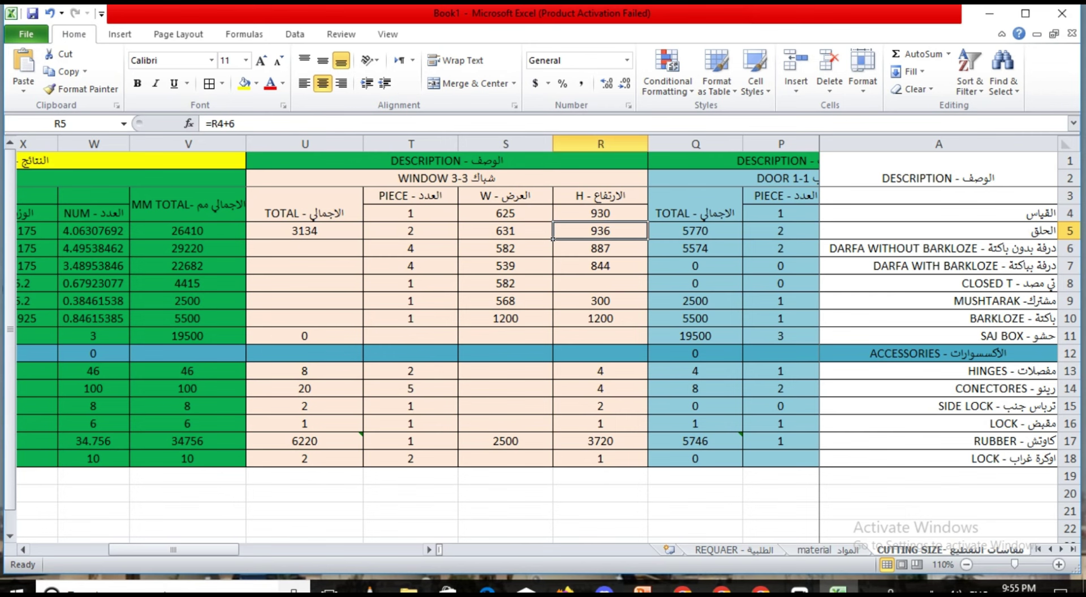
{"action": "left_click_drag", "start_coordinate": [174, 550], "coordinate": [161, 550]}
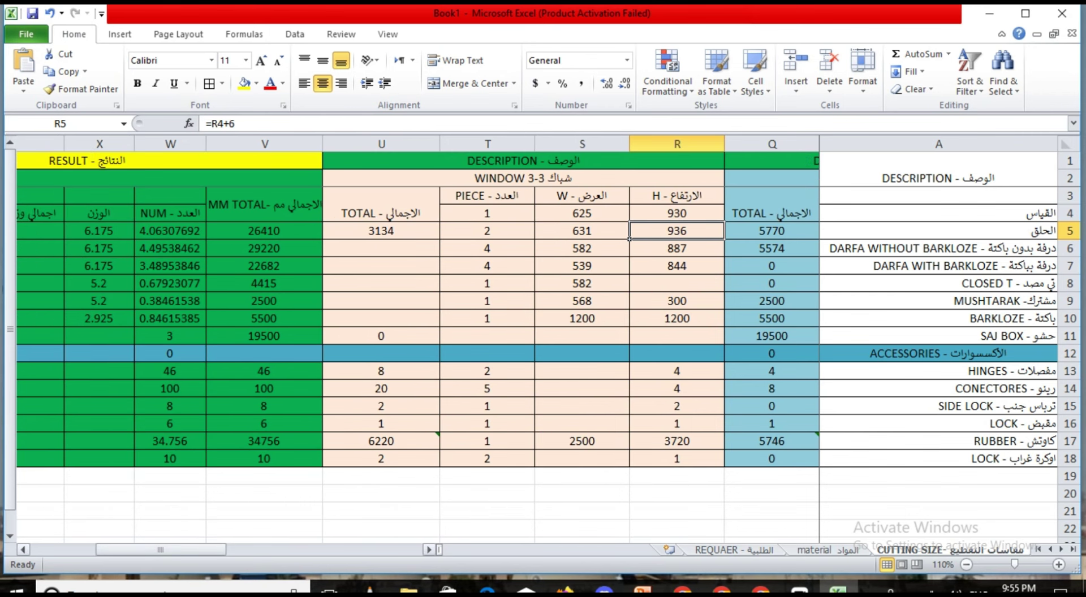
{"action": "scroll", "coordinate": [419, 339], "scroll_direction": "left", "scroll_amount": 1}
{"action": "scroll", "coordinate": [419, 340], "scroll_direction": "left", "scroll_amount": 1}
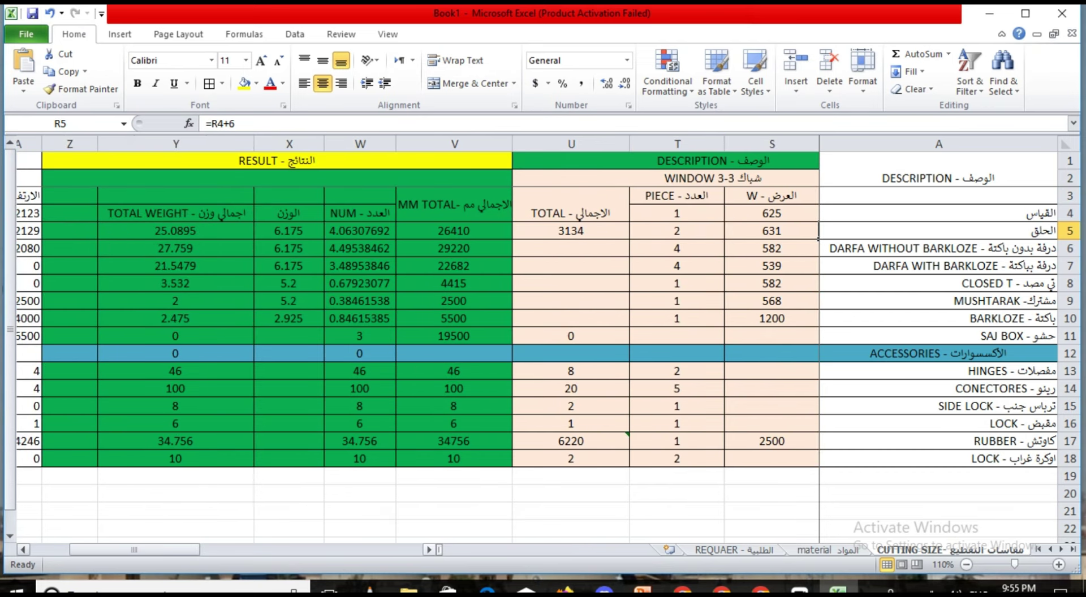
{"action": "scroll", "coordinate": [419, 339], "scroll_direction": "right", "scroll_amount": 1}
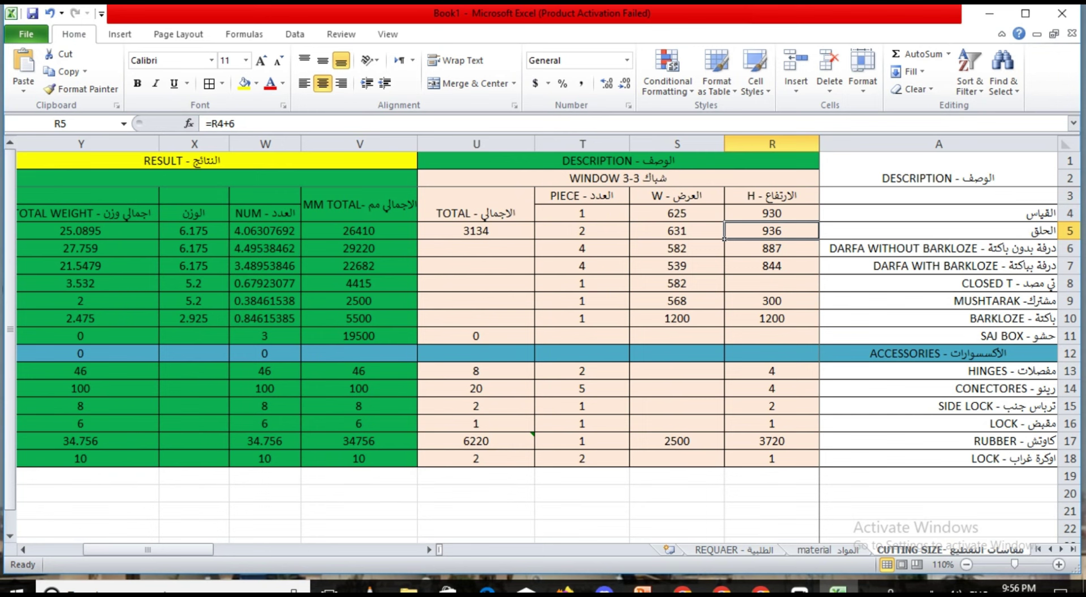
- Fill U5's total formula down to U10, giving 5876, 5532, 582, 868 and 2400
{"action": "left_click", "coordinate": [475, 230]}
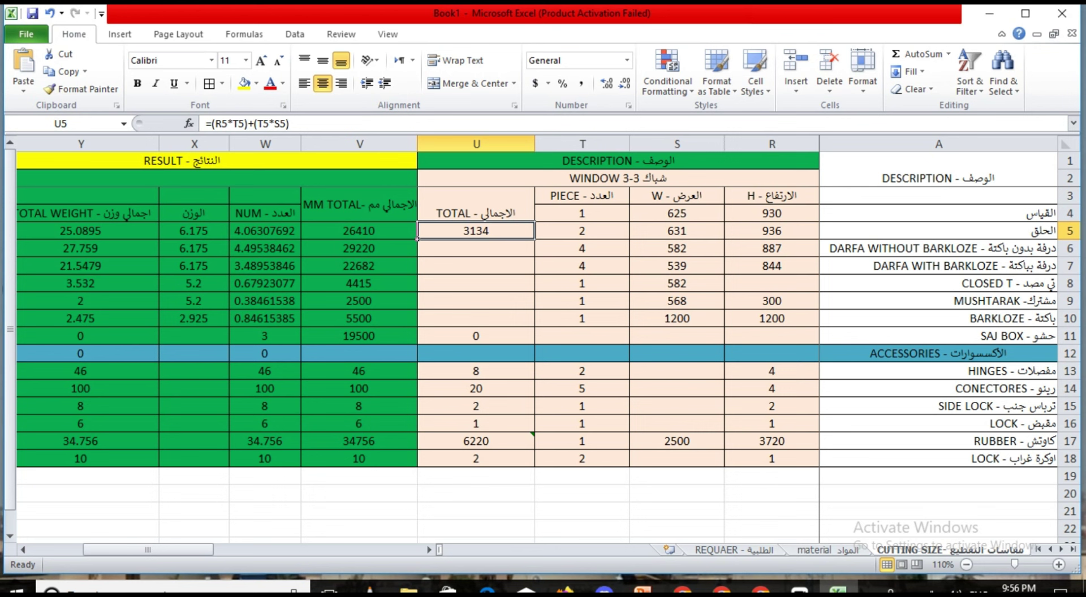
{"action": "left_click", "coordinate": [476, 249]}
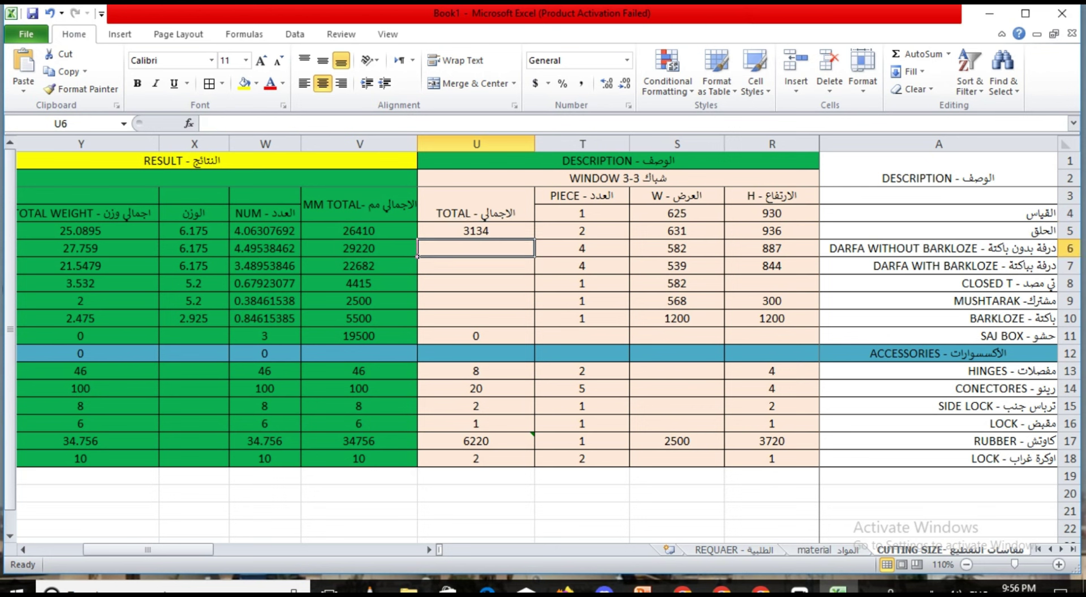
{"action": "left_click", "coordinate": [476, 231]}
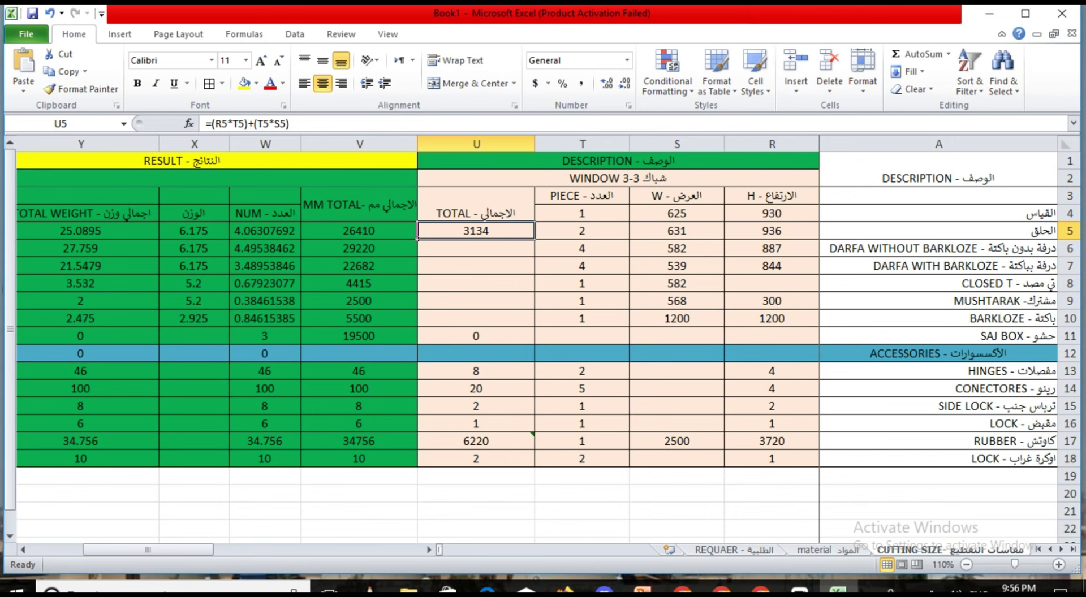
{"action": "mouse_move", "coordinate": [417, 239]}
{"action": "left_mouse_down"}
{"action": "mouse_move", "coordinate": [481, 289]}
{"action": "mouse_move", "coordinate": [481, 318]}
{"action": "left_mouse_up"}
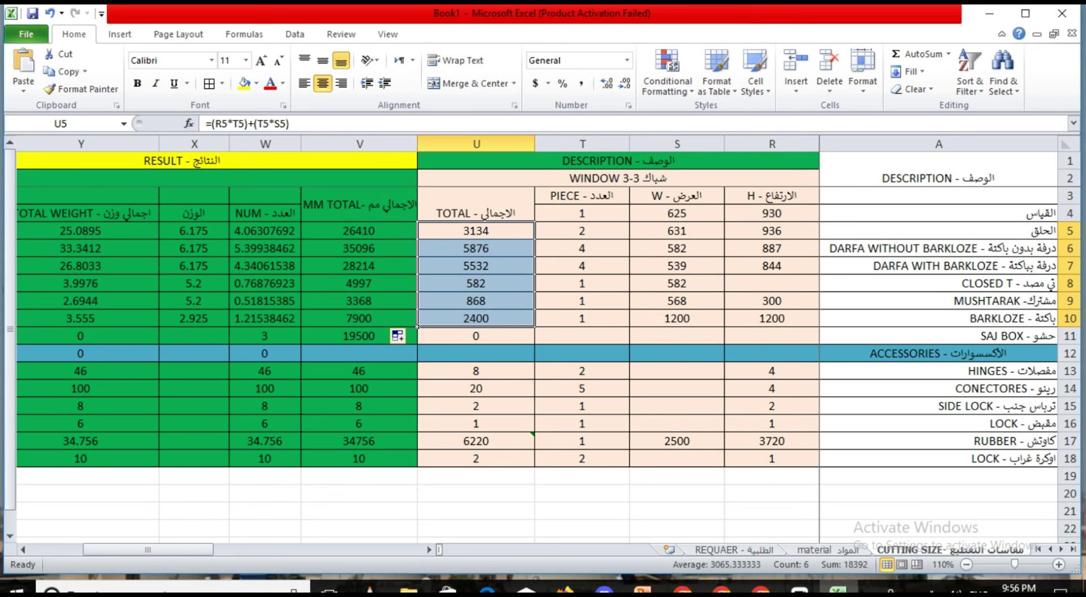
{"action": "key", "text": "Down"}
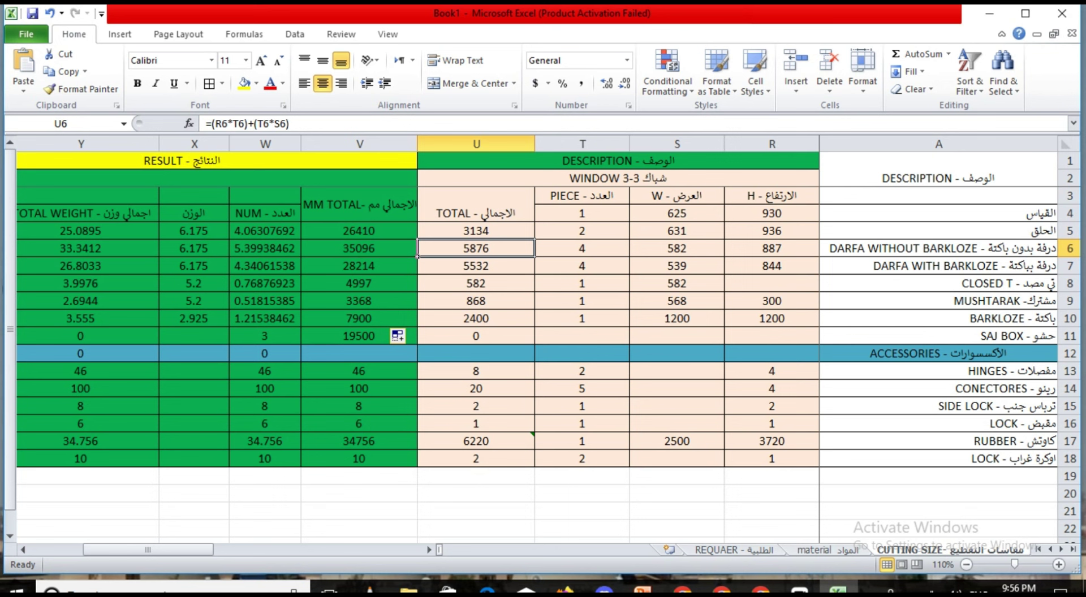
{"action": "left_click", "coordinate": [477, 266]}
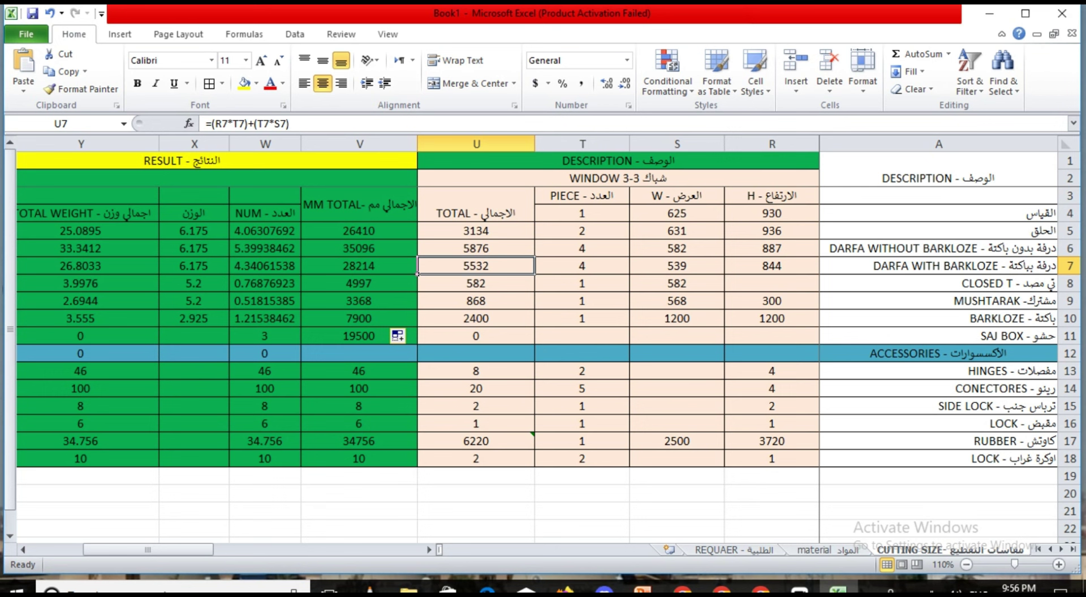
{"action": "left_click", "coordinate": [477, 424]}
{"action": "left_click", "coordinate": [359, 371]}
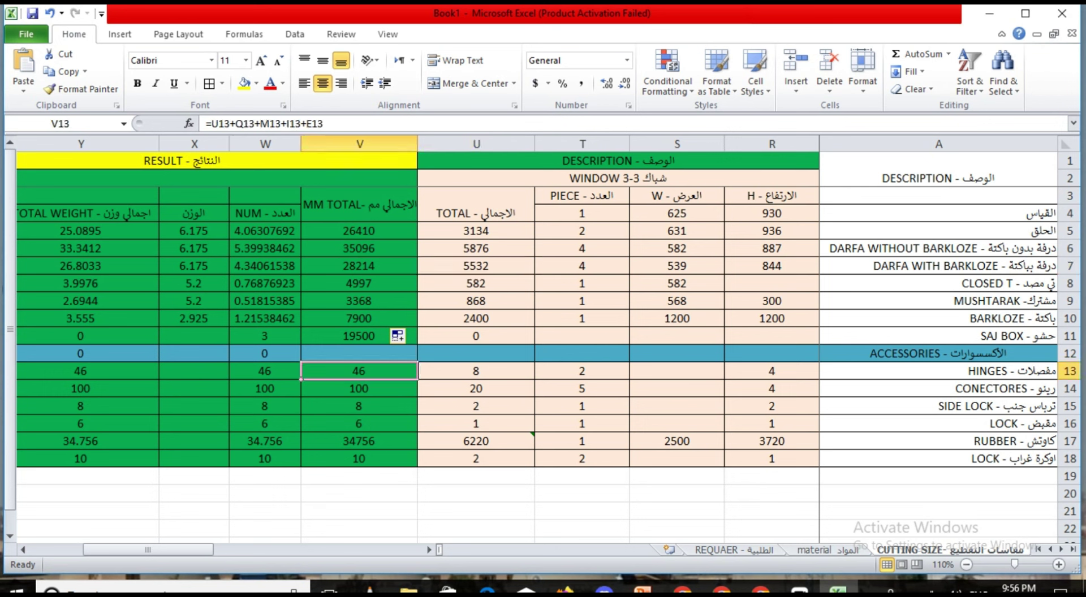
{"action": "left_click", "coordinate": [359, 336]}
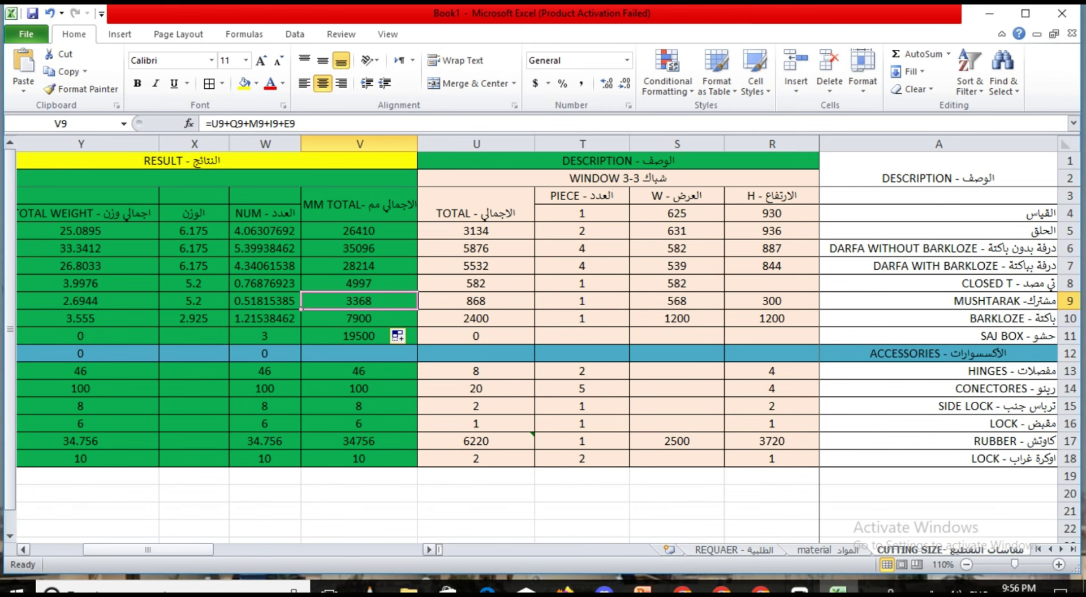
{"action": "mouse_move", "coordinate": [149, 550]}
{"action": "left_mouse_down"}
{"action": "mouse_move", "coordinate": [122, 550]}
{"action": "mouse_move", "coordinate": [239, 550]}
{"action": "mouse_move", "coordinate": [95, 549]}
{"action": "mouse_move", "coordinate": [357, 550]}
{"action": "mouse_move", "coordinate": [108, 550]}
{"action": "left_mouse_up"}
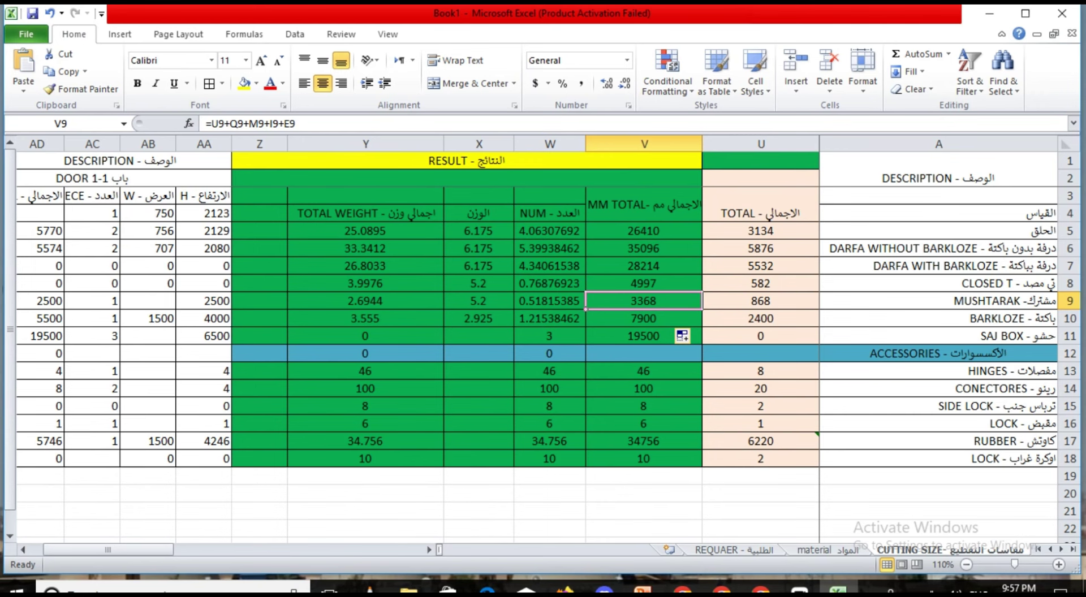
{"action": "left_click_drag", "start_coordinate": [107, 550], "coordinate": [95, 550]}
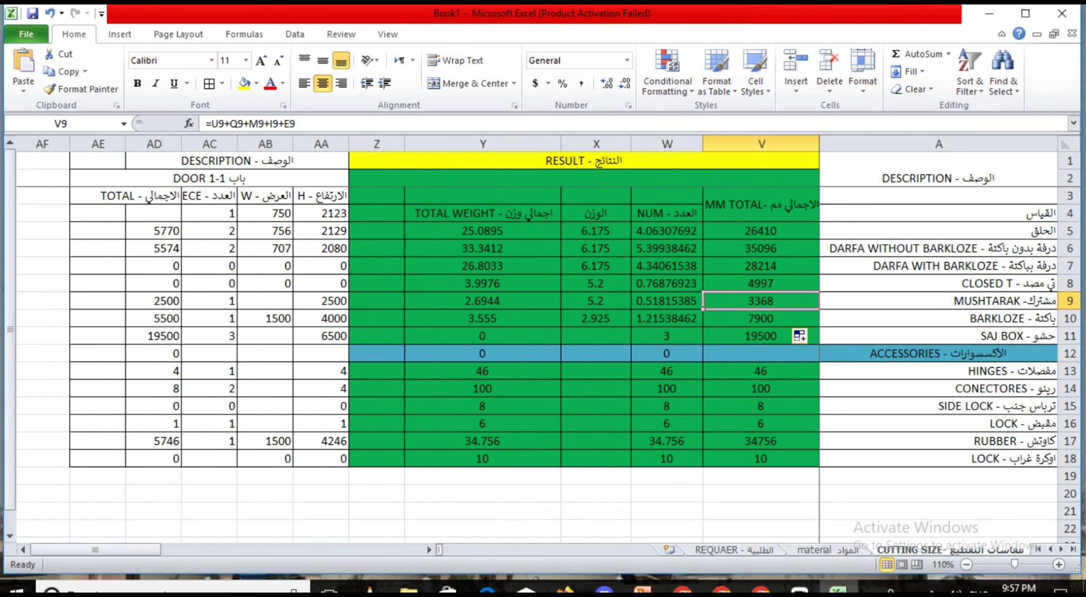
{"action": "left_click", "coordinate": [43, 214]}
{"action": "left_click", "coordinate": [43, 284]}
{"action": "left_click", "coordinate": [43, 459]}
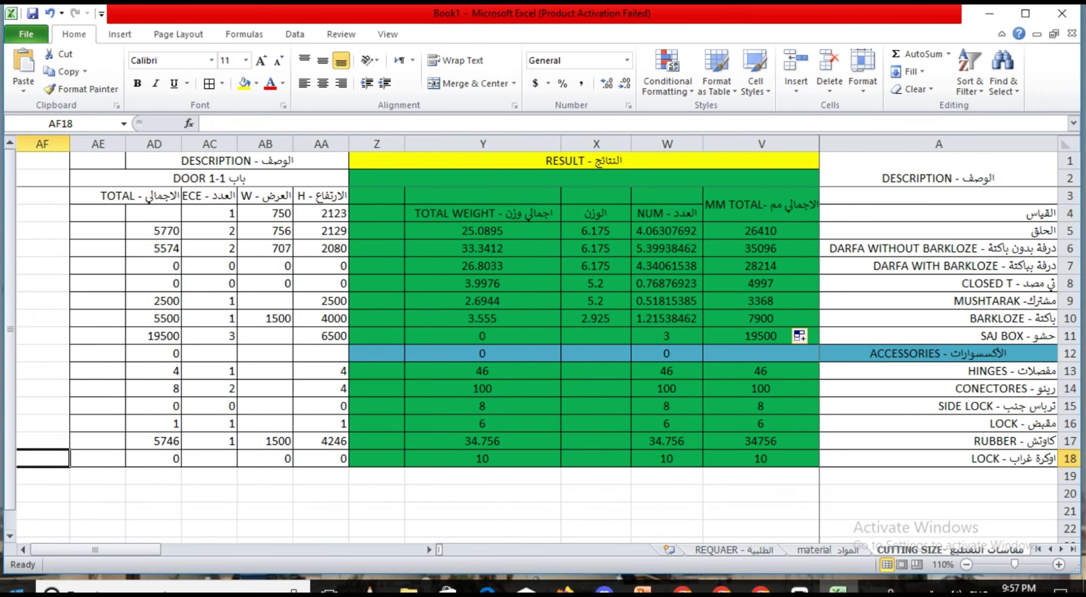